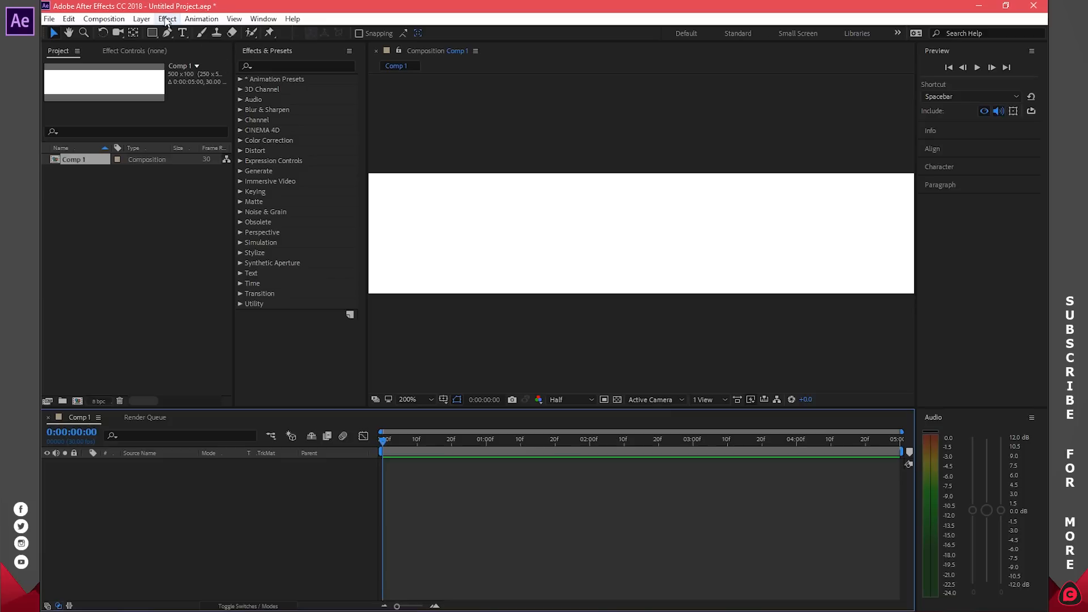
# Step: Choose the Rectangle Tool with a #5478FD blue fill and a white stroke
pyautogui.click(152, 32)
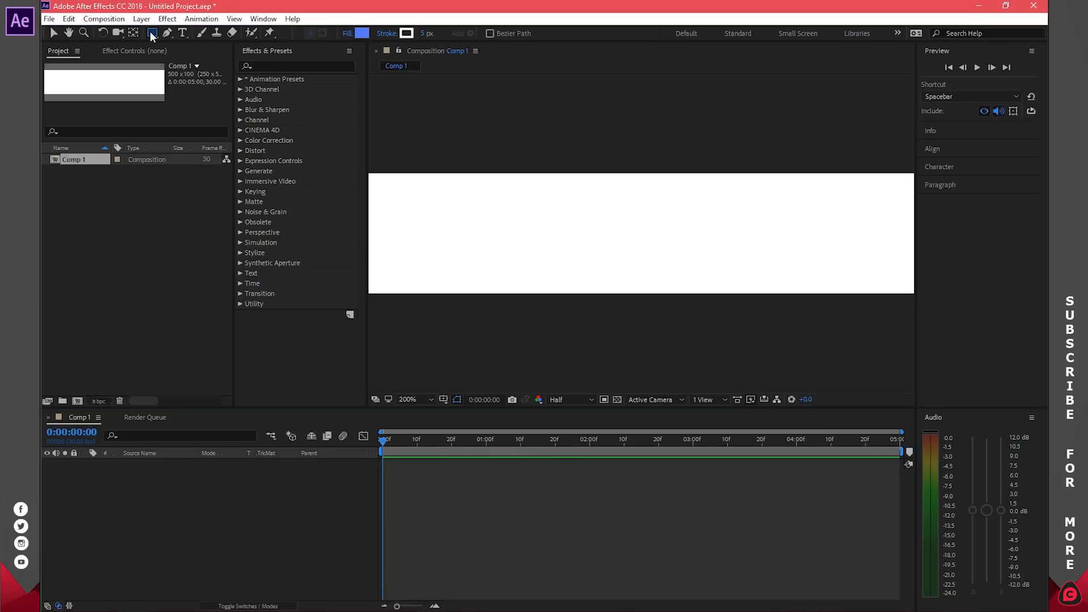
pyautogui.click(152, 34)
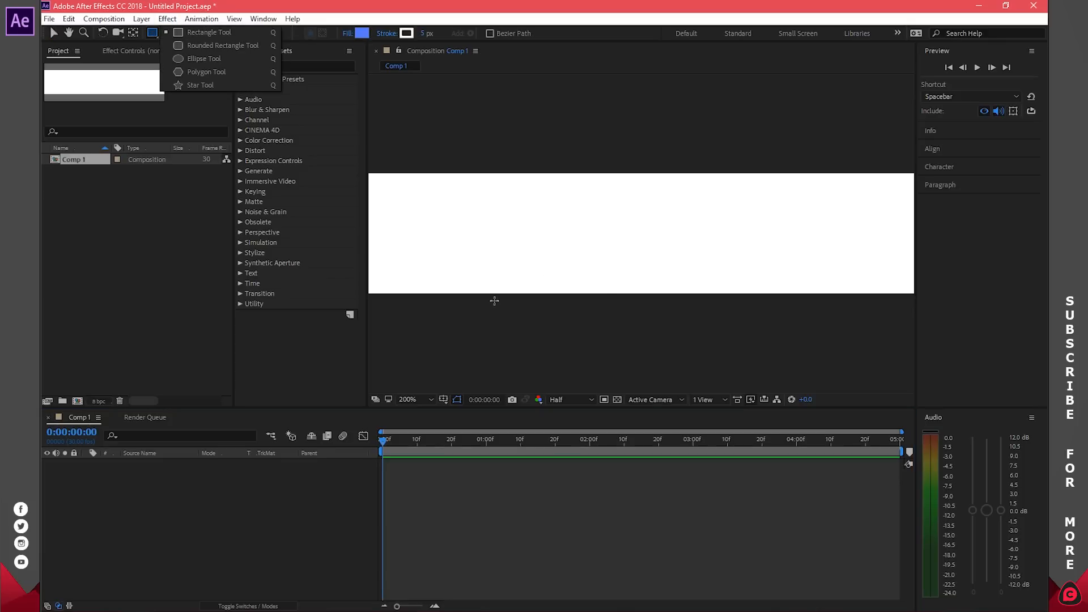
pyautogui.scroll(1, 510, 277)
pyautogui.scroll(-2, 511, 277)
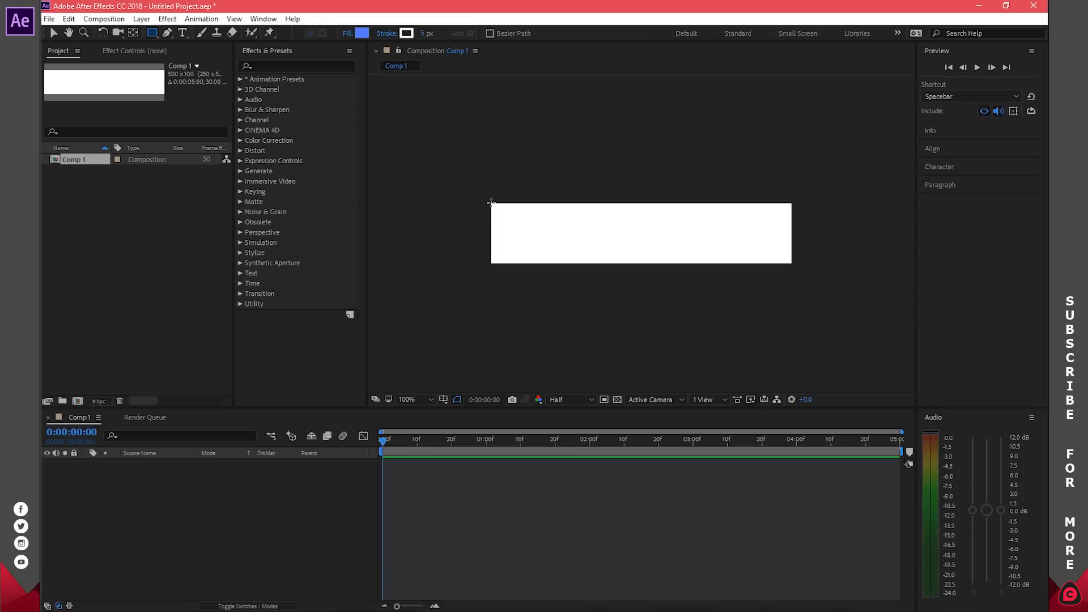
pyautogui.click(362, 33)
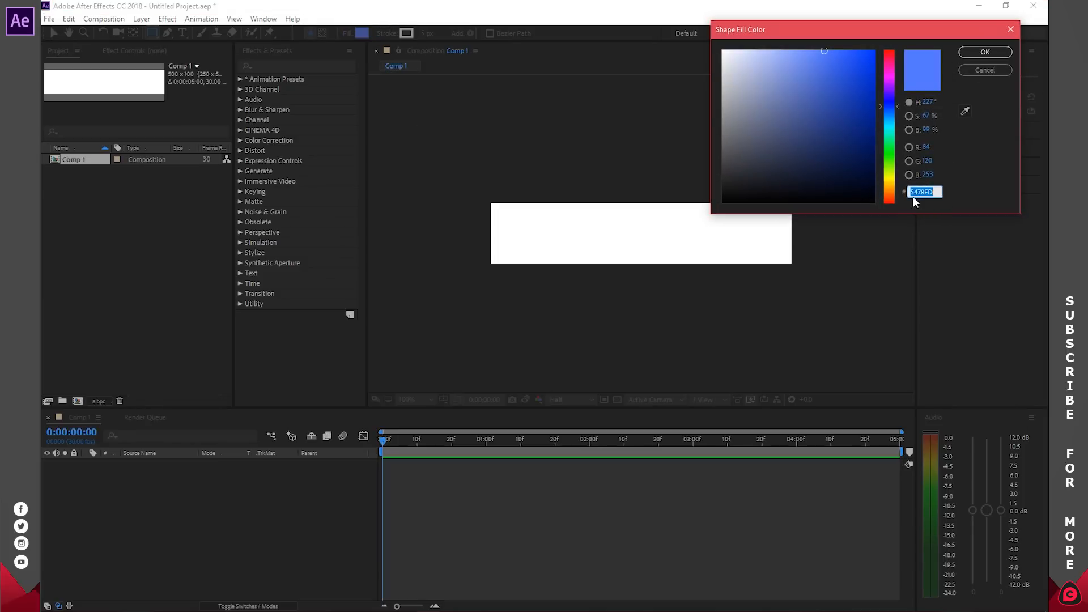
pyautogui.click(988, 52)
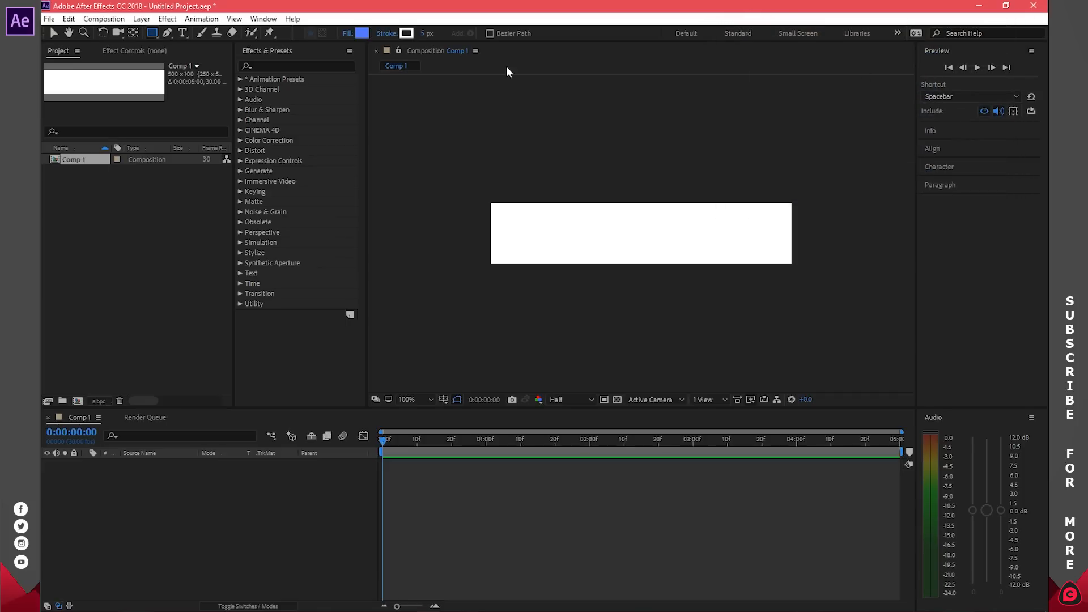
pyautogui.click(410, 32)
pyautogui.click(986, 52)
# Step: Draw a blue square at the comp's left end and test-rotate it
pyautogui.moveTo(491, 202)
pyautogui.mouseDown()
pyautogui.moveTo(546, 243)
pyautogui.moveTo(552, 264)
pyautogui.mouseUp()
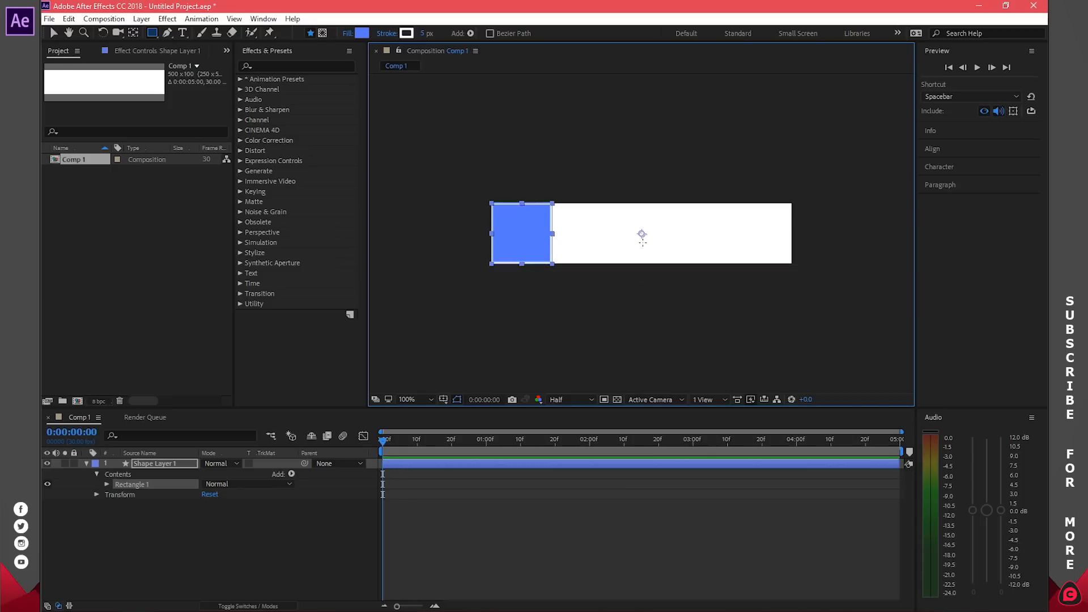
pyautogui.press('r')
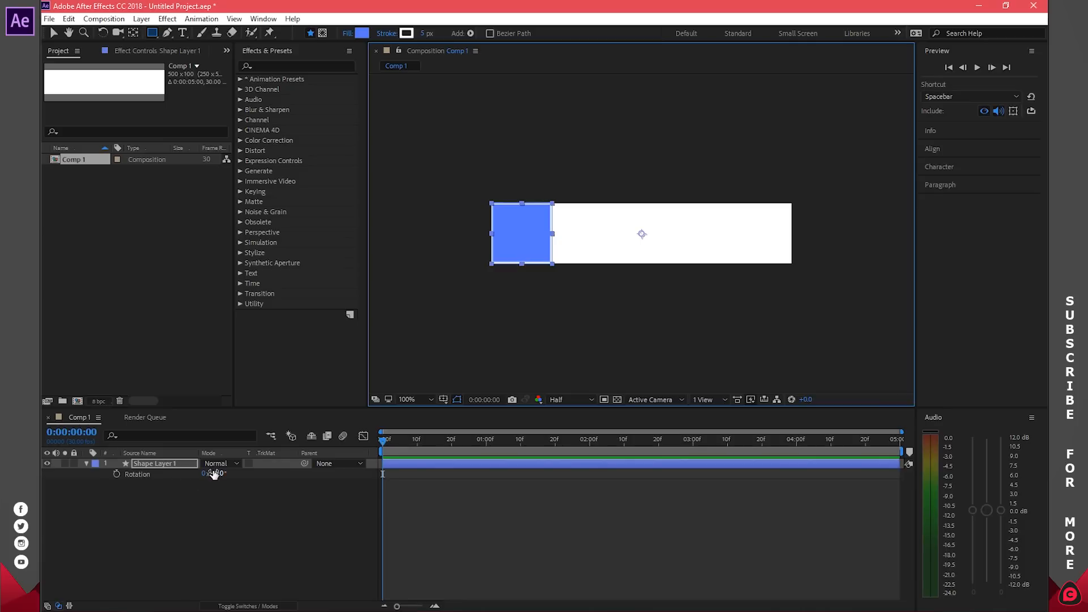
pyautogui.moveTo(221, 476)
pyautogui.mouseDown()
pyautogui.moveTo(240, 474)
pyautogui.moveTo(210, 473)
pyautogui.mouseUp()
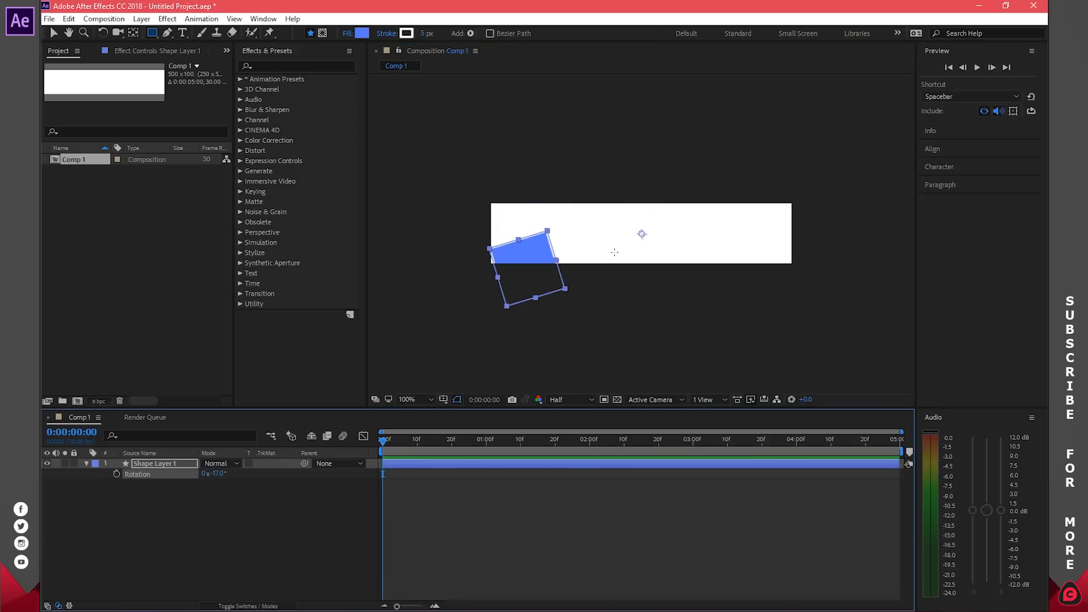
pyautogui.hotkey('ctrl', 'z')
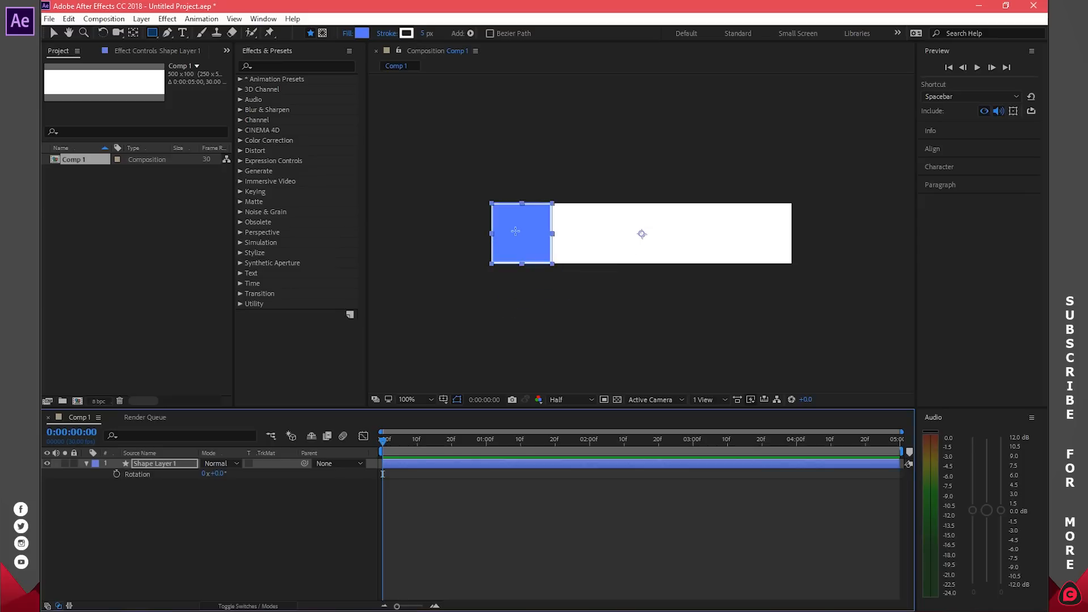
# Step: Centre the square's anchor point on the square, then move the time to 10 frames
pyautogui.click(134, 33)
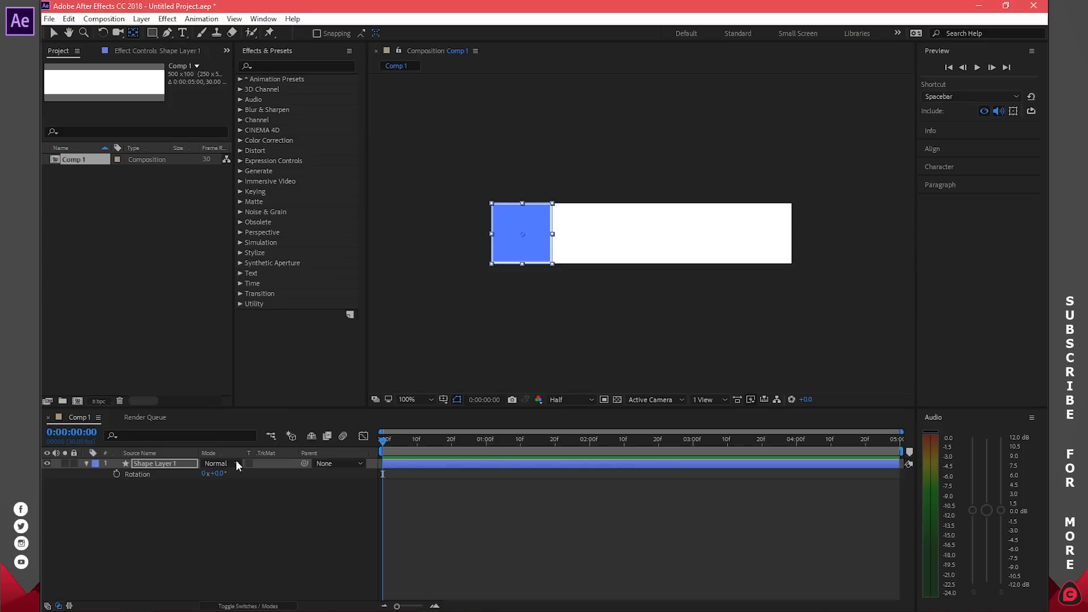
pyautogui.moveTo(218, 475); pyautogui.dragTo(212, 476)
pyautogui.hotkey('ctrl', 'z')
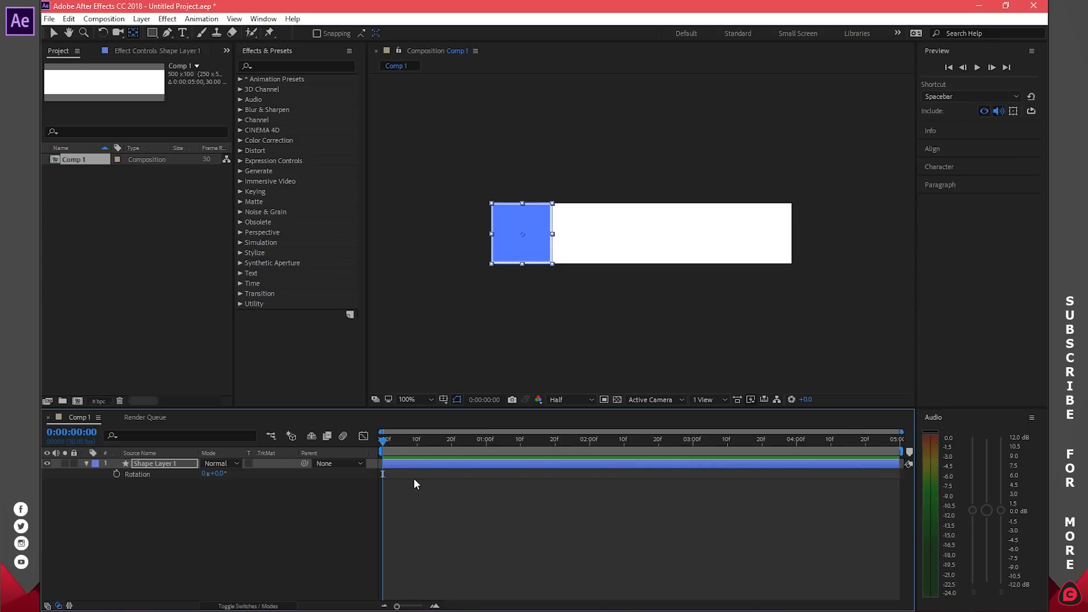
pyautogui.moveTo(382, 441); pyautogui.dragTo(417, 446)
# Step: Add an Easy Ease Rotation keyframe at 10 frames
pyautogui.click(117, 474)
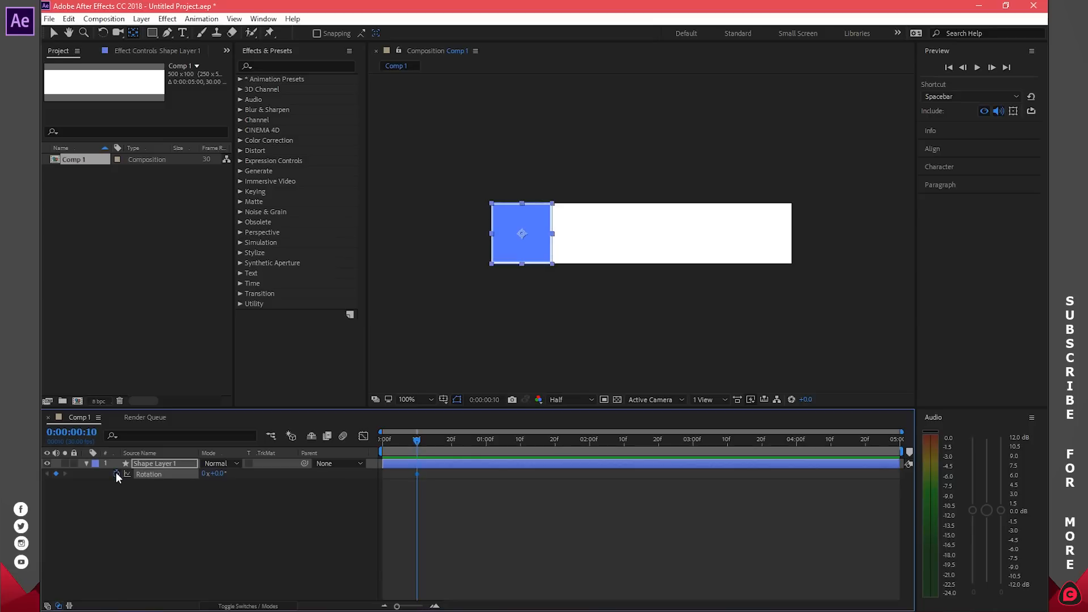
pyautogui.rightClick(417, 474)
pyautogui.moveTo(499, 465)
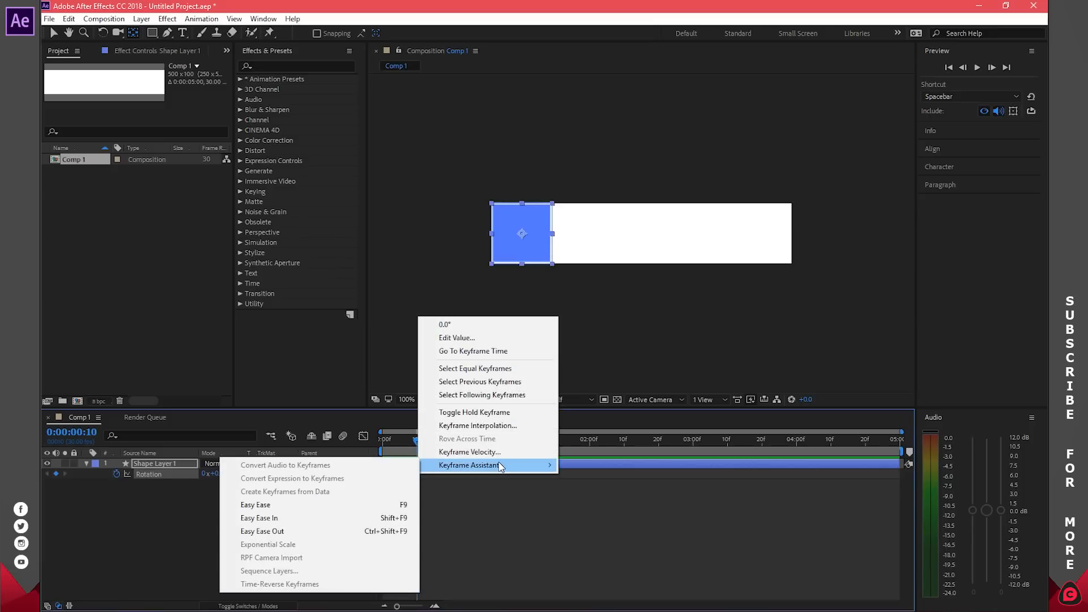
pyautogui.click(342, 505)
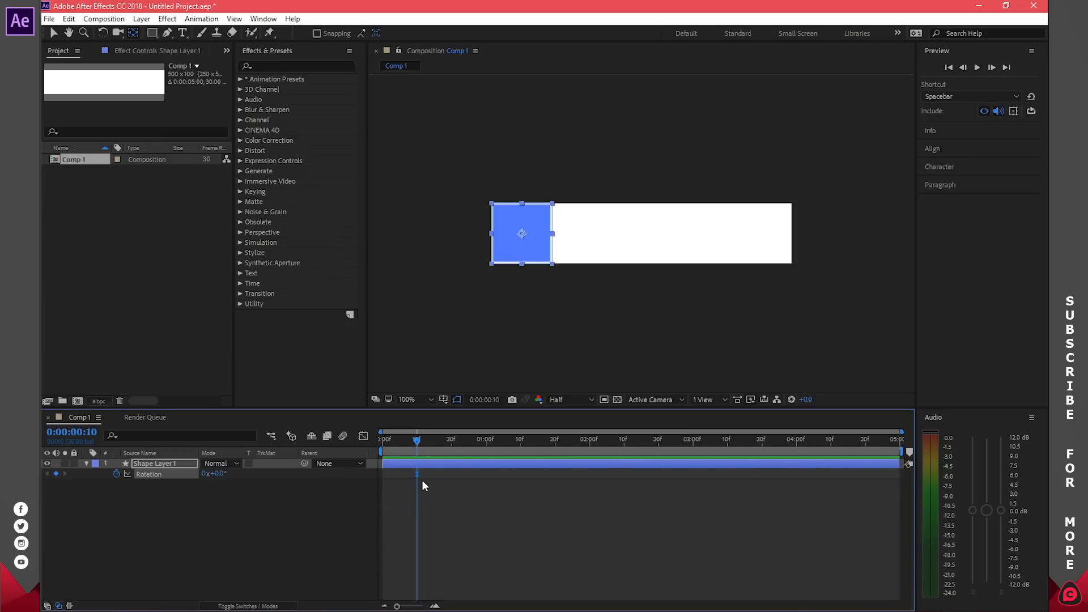
pyautogui.moveTo(417, 443); pyautogui.dragTo(382, 454)
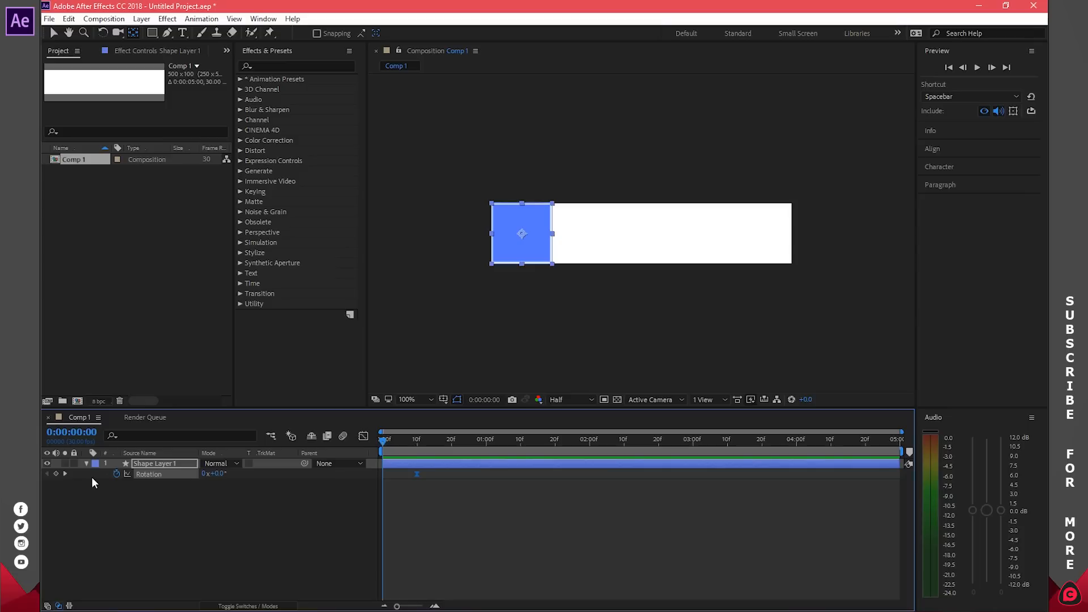
pyautogui.moveTo(421, 440); pyautogui.dragTo(418, 440)
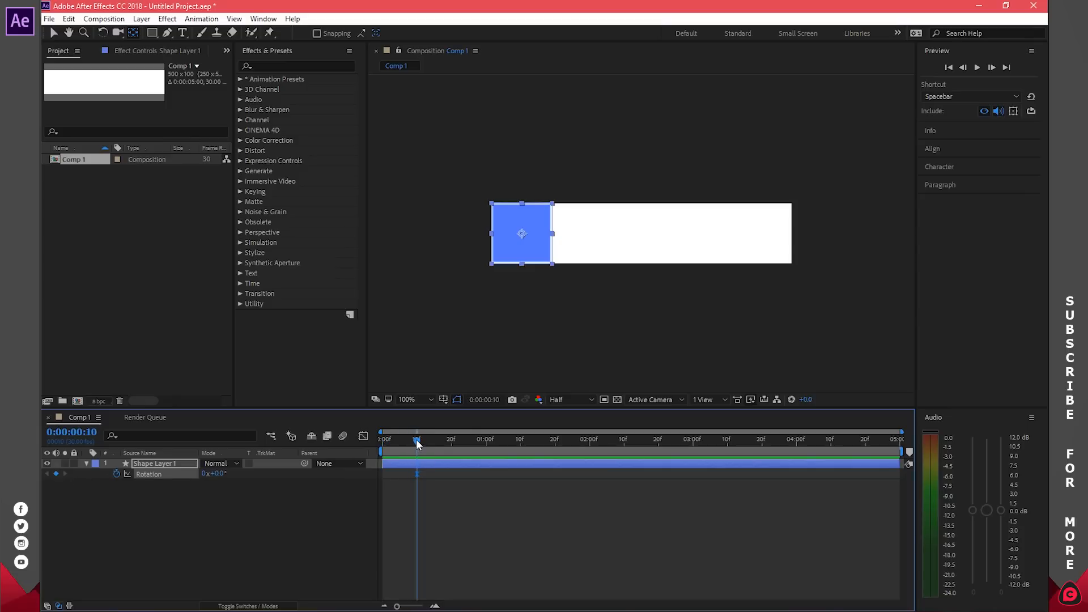
# Step: Set rotation to 90° at 10 frames and 0° at frame 0, then scrub to check
pyautogui.click(217, 473)
pyautogui.write('90')
pyautogui.press('Return')
pyautogui.moveTo(416, 442); pyautogui.dragTo(361, 453)
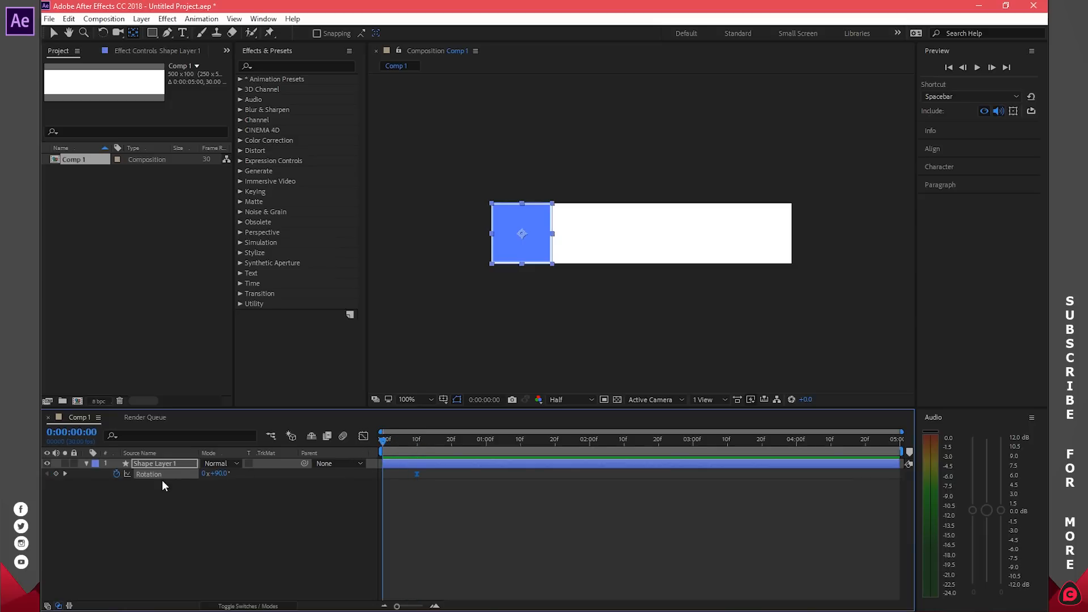
pyautogui.click(219, 474)
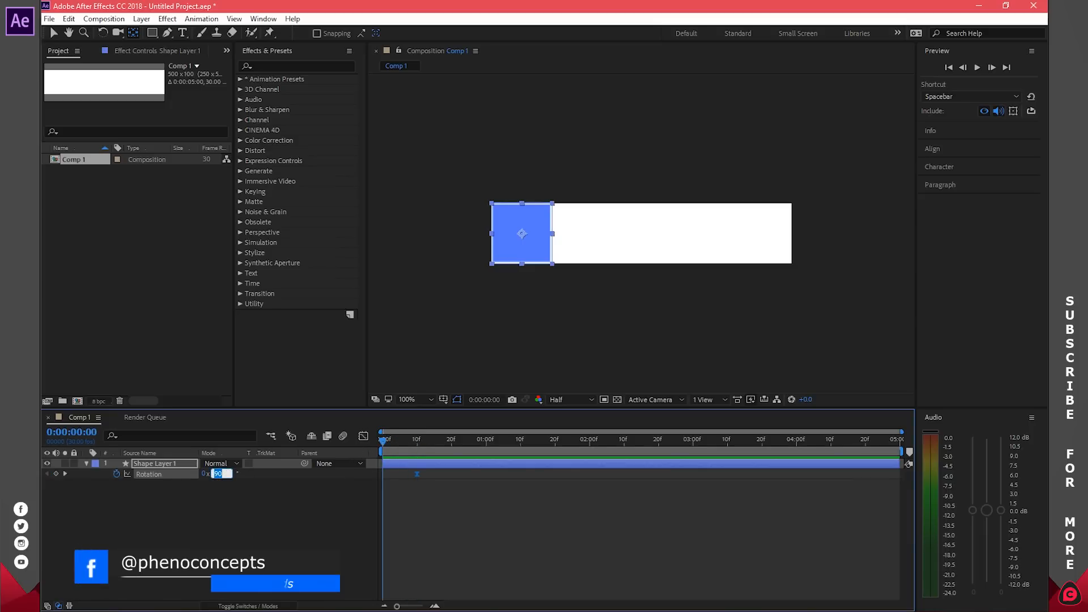
pyautogui.write('0')
pyautogui.press('Return')
pyautogui.moveTo(384, 447); pyautogui.dragTo(452, 441)
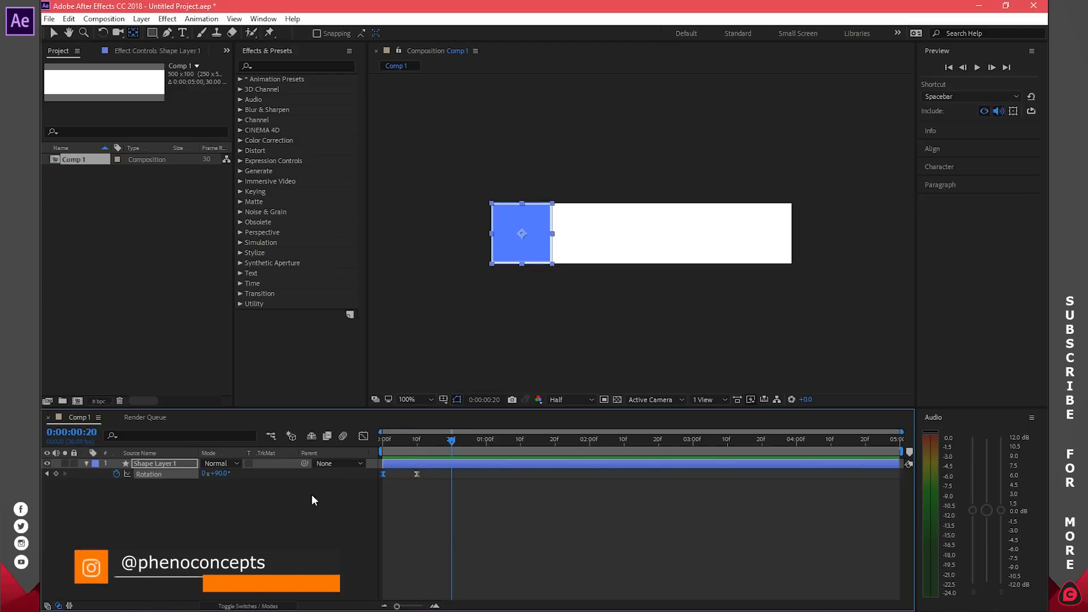
# Step: Keyframe Scale at 100% at 20 frames and 0% at frame 0
pyautogui.press('s')
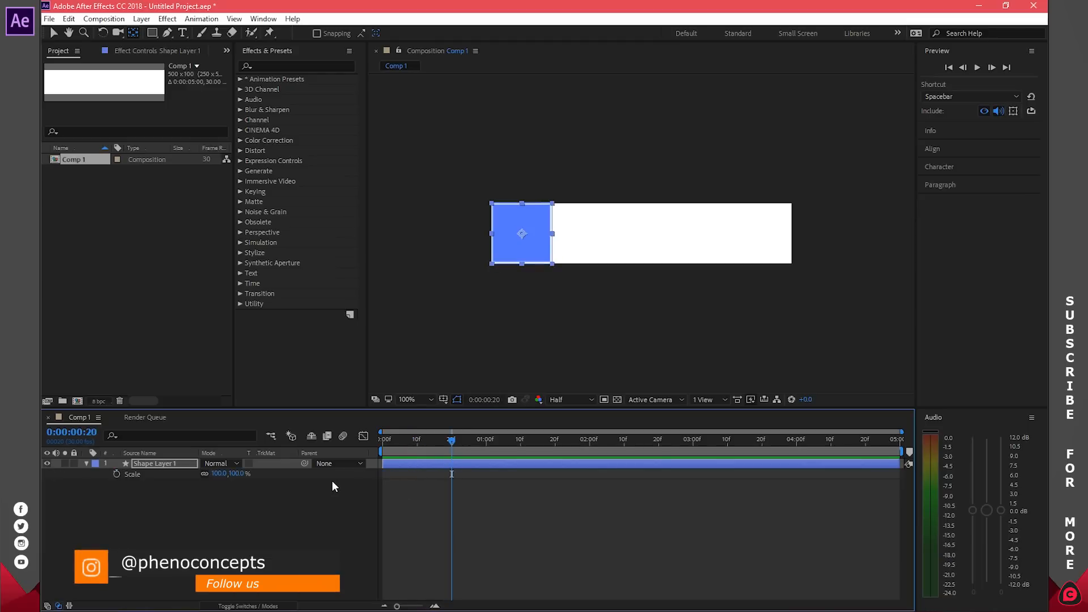
pyautogui.click(116, 474)
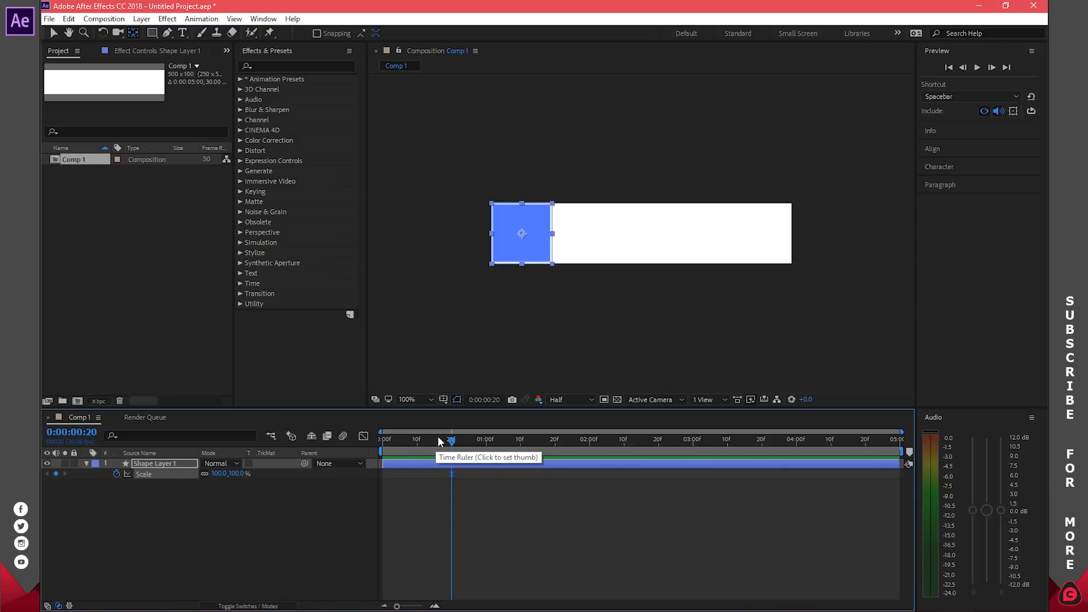
pyautogui.moveTo(420, 441); pyautogui.dragTo(373, 445)
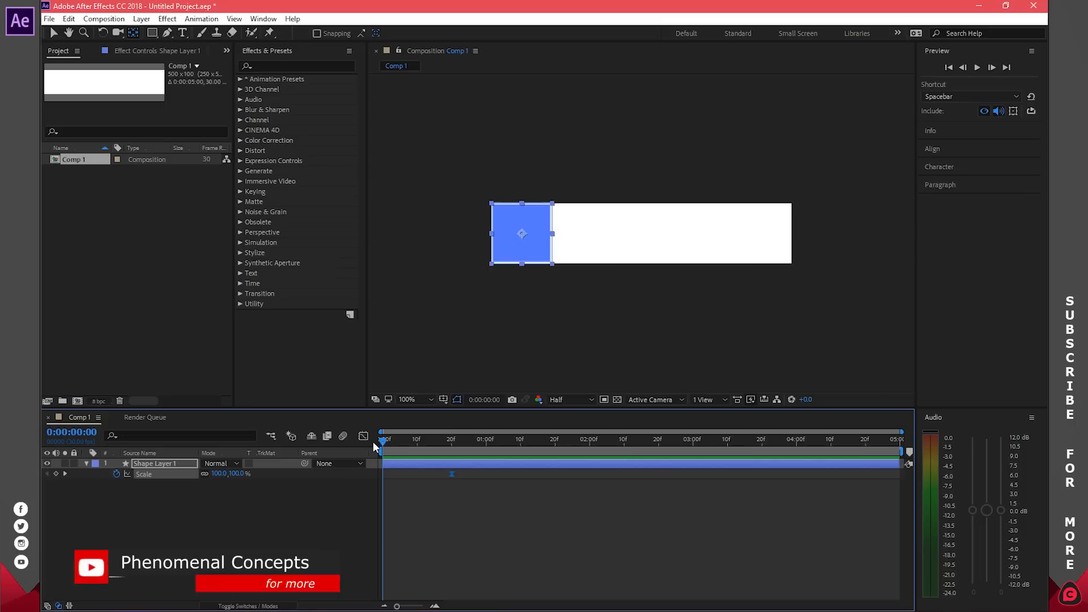
pyautogui.click(216, 474)
pyautogui.write('0')
pyautogui.press('Return')
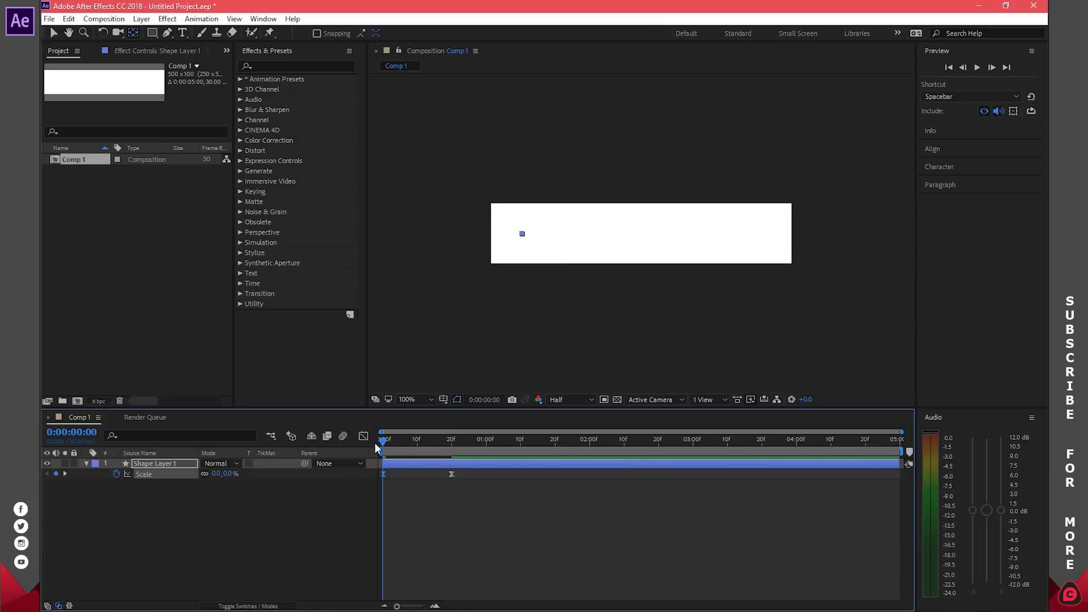
pyautogui.moveTo(383, 441); pyautogui.dragTo(452, 447)
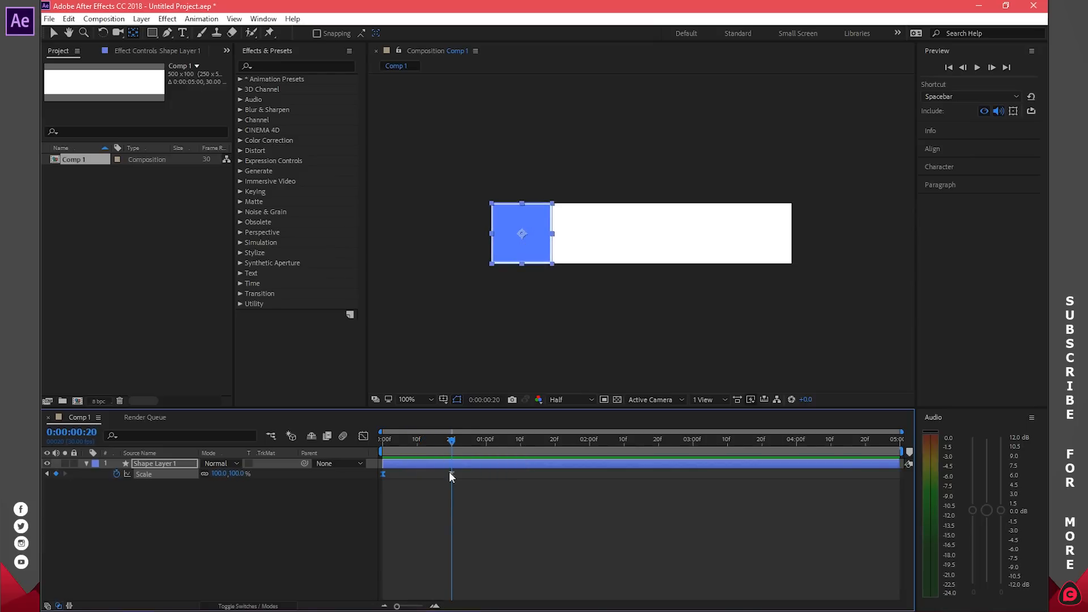
# Step: Move the 90° rotation keyframe to 15 frames, preview, and collapse the layer
pyautogui.press('s')
pyautogui.press('u')
pyautogui.moveTo(453, 445); pyautogui.dragTo(436, 449)
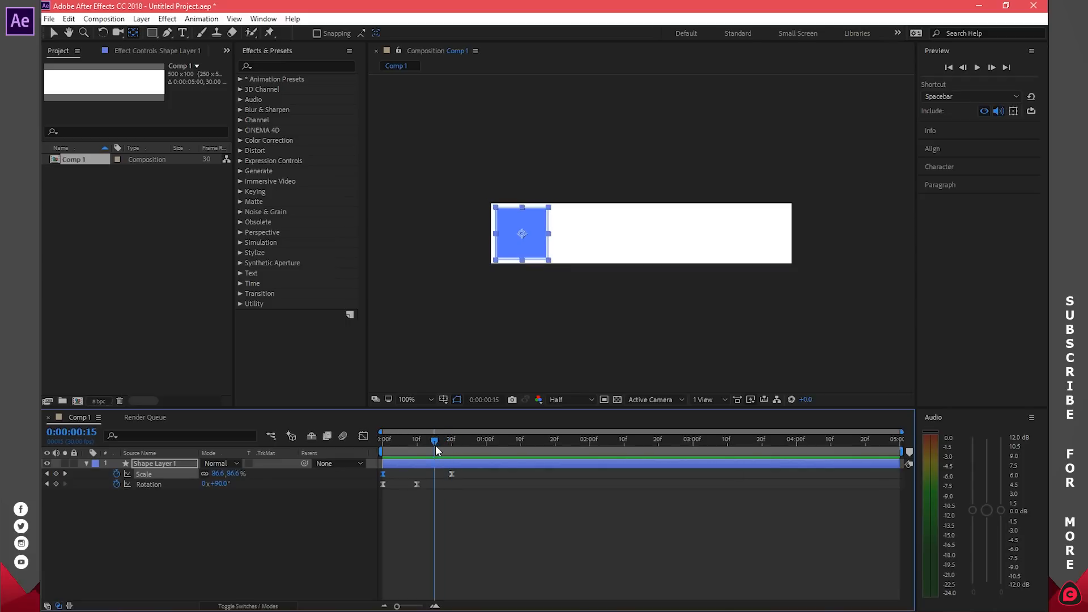
pyautogui.moveTo(417, 485); pyautogui.dragTo(434, 485)
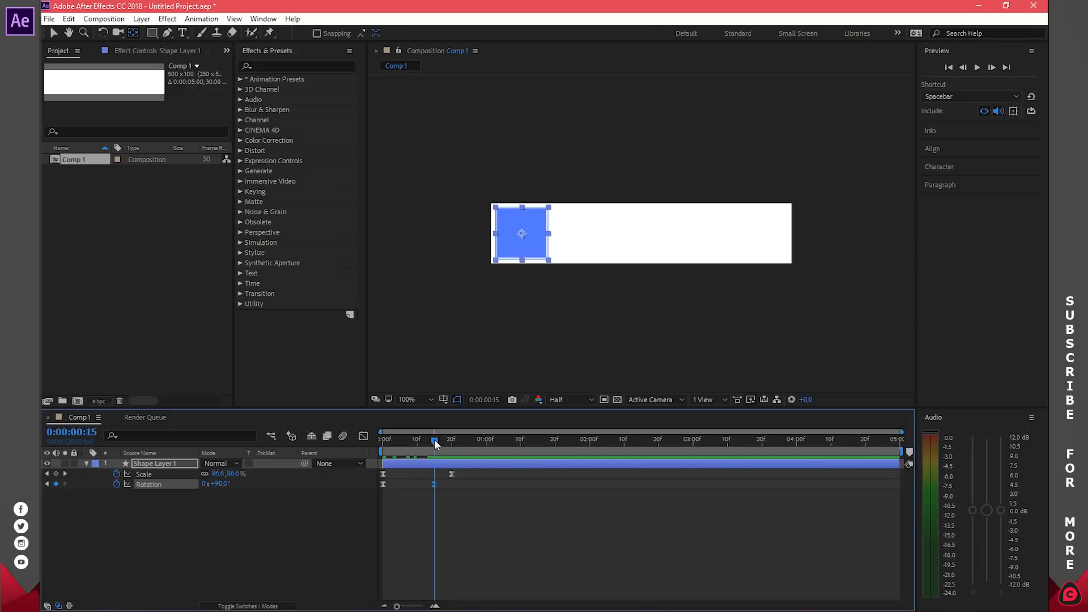
pyautogui.press('space')
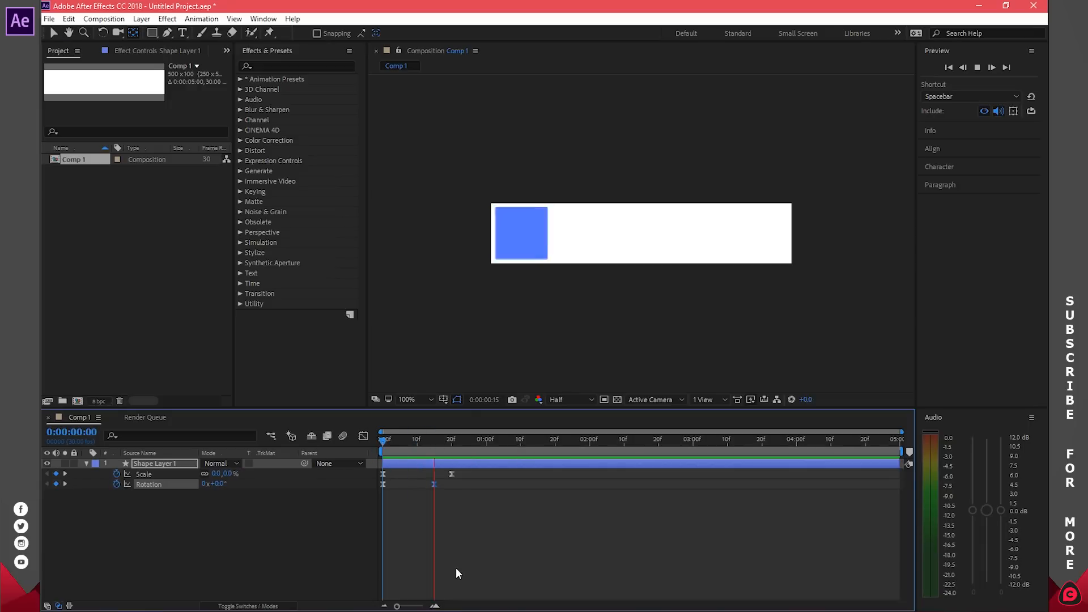
pyautogui.press('space')
pyautogui.moveTo(462, 440); pyautogui.dragTo(454, 446)
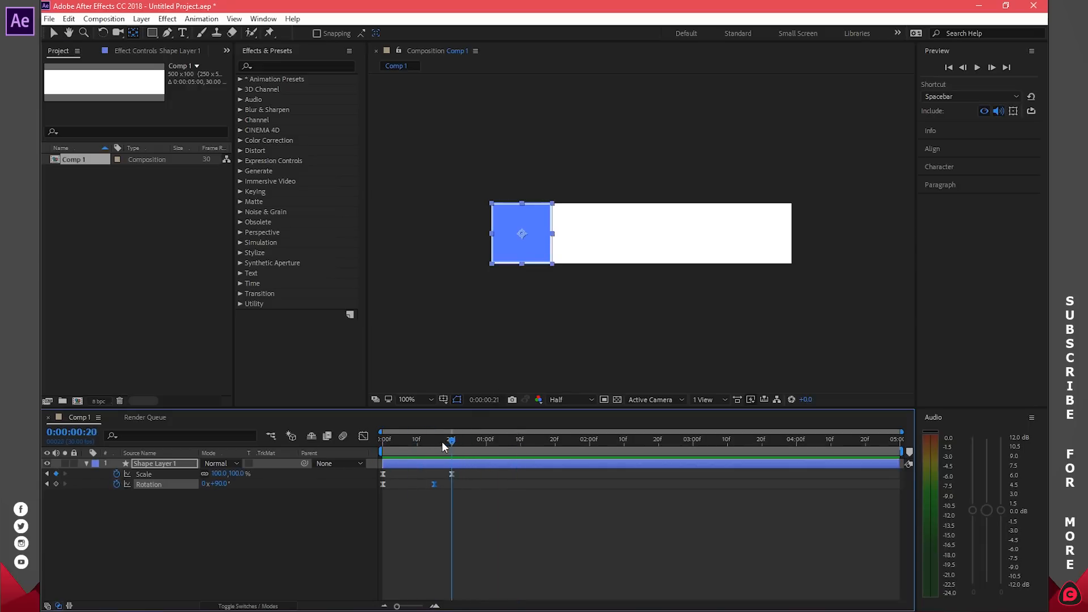
pyautogui.press('space')
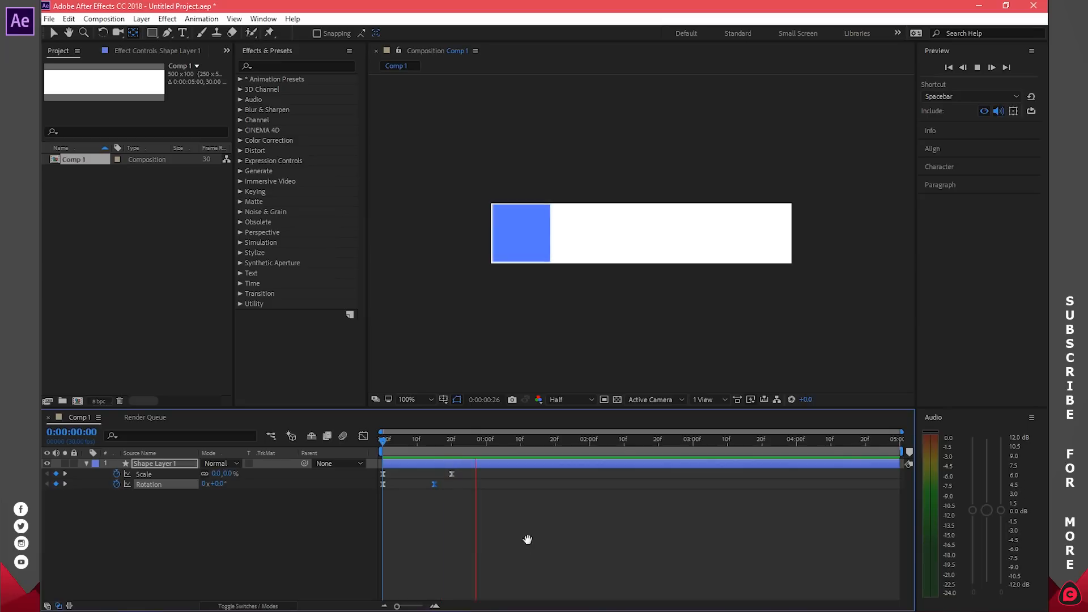
pyautogui.click(479, 442)
pyautogui.moveTo(479, 442); pyautogui.dragTo(451, 448)
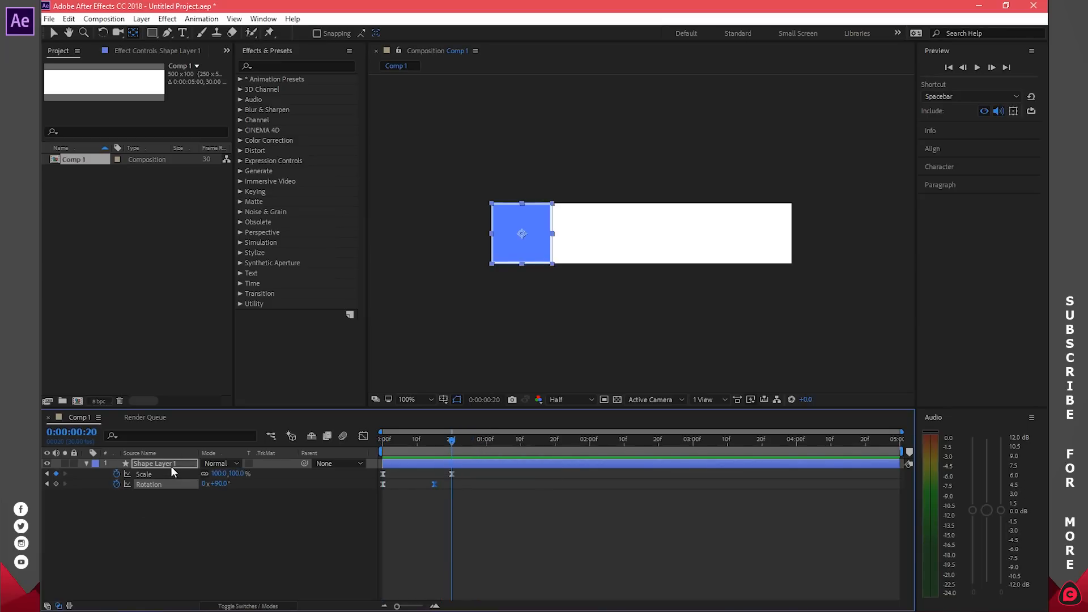
pyautogui.click(86, 463)
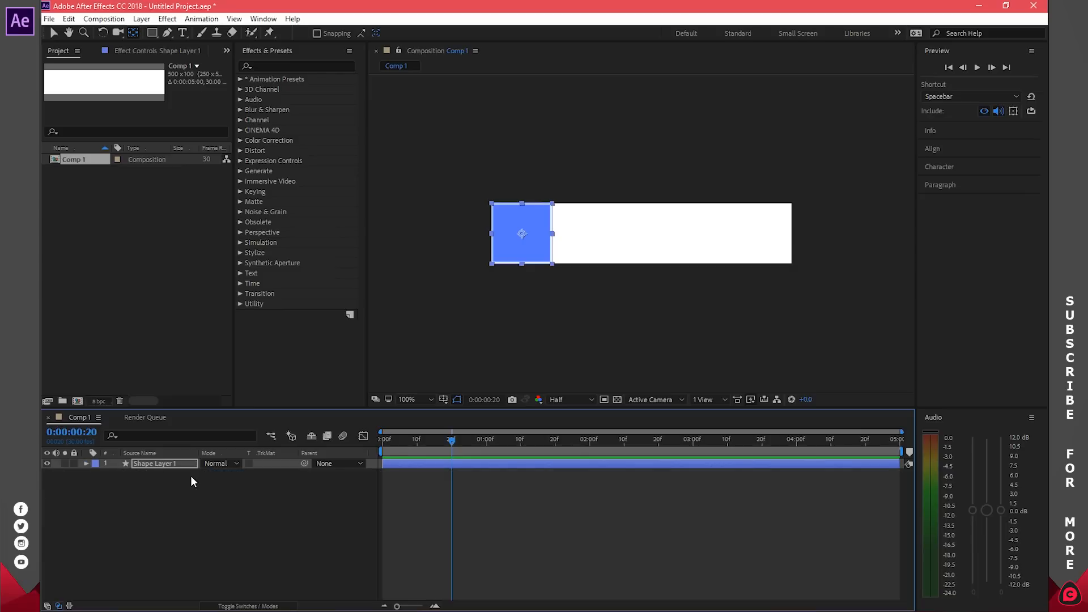
# Step: Duplicate the square twice, starting Shape Layer 2 at 20 frames and Shape Layer 3 at 1:10
pyautogui.hotkey('ctrl', 'd')
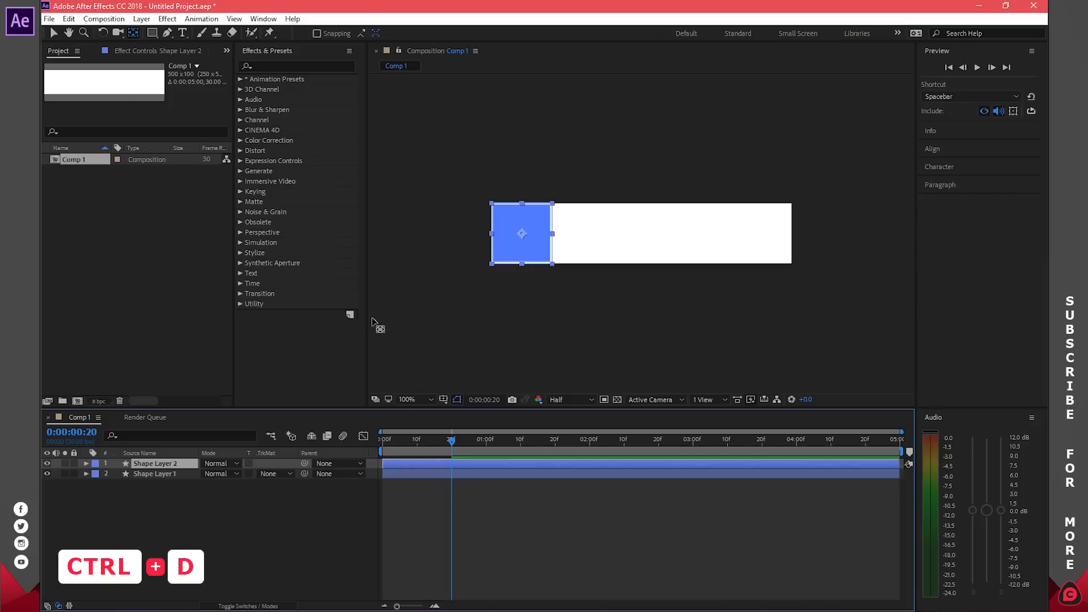
pyautogui.click(54, 33)
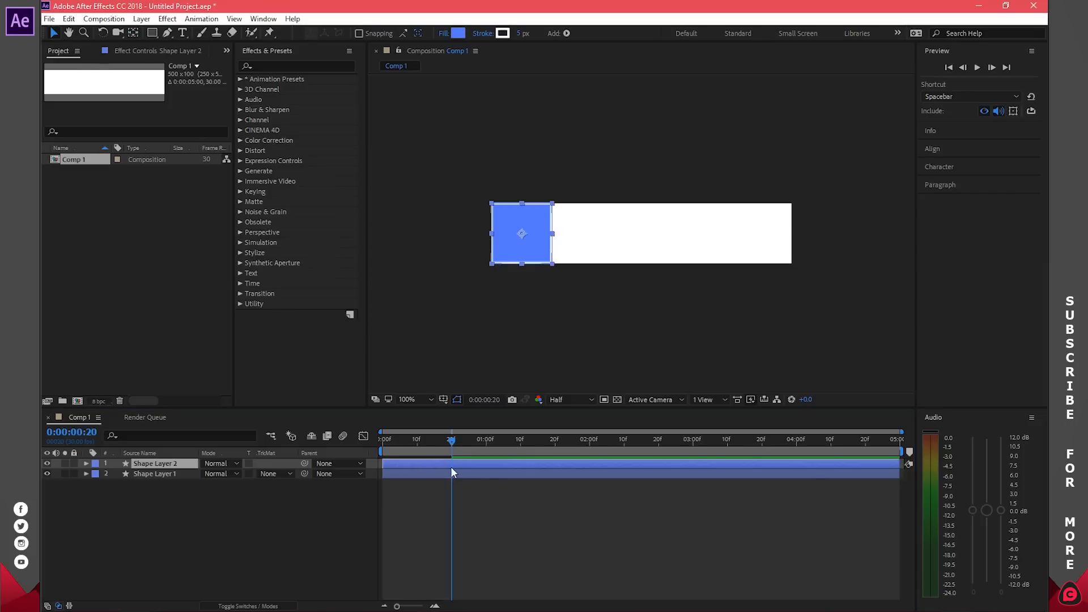
pyautogui.moveTo(407, 463); pyautogui.dragTo(471, 462)
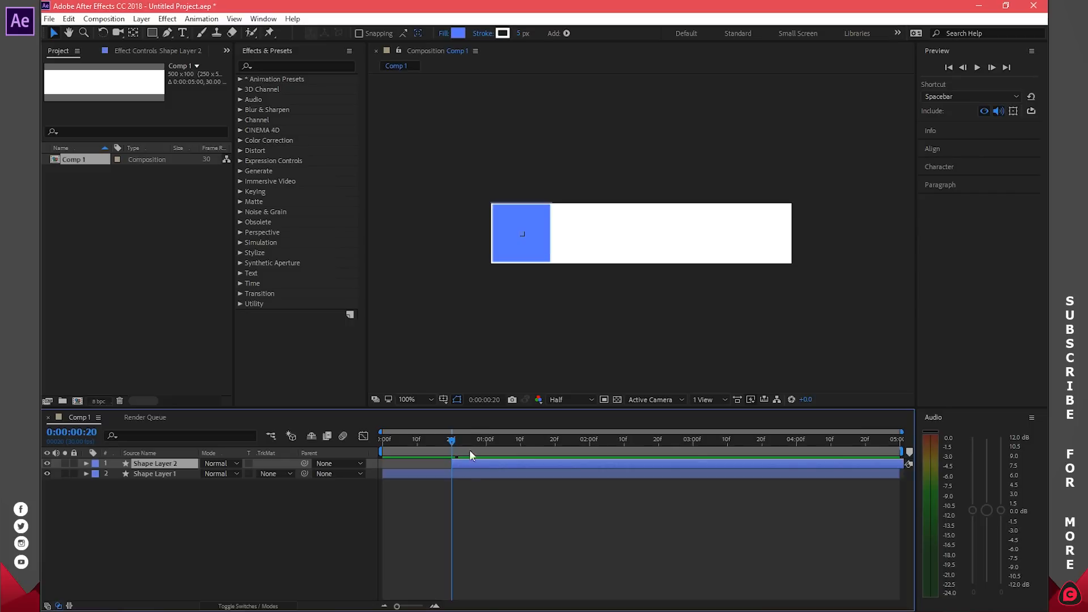
pyautogui.moveTo(457, 440); pyautogui.dragTo(518, 449)
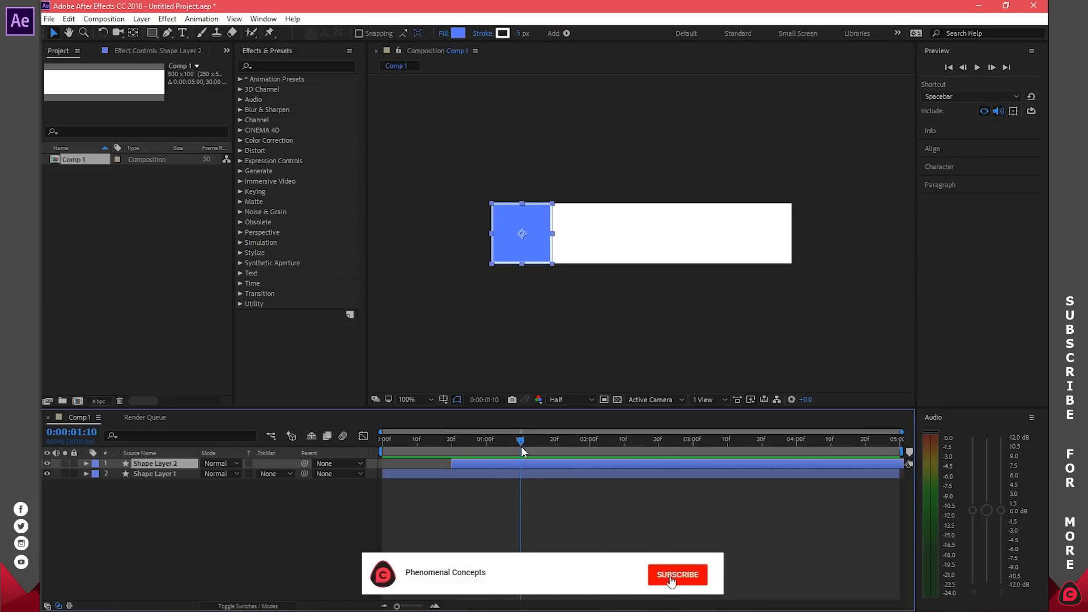
pyautogui.hotkey('ctrl', 'd')
pyautogui.moveTo(458, 461); pyautogui.dragTo(522, 462)
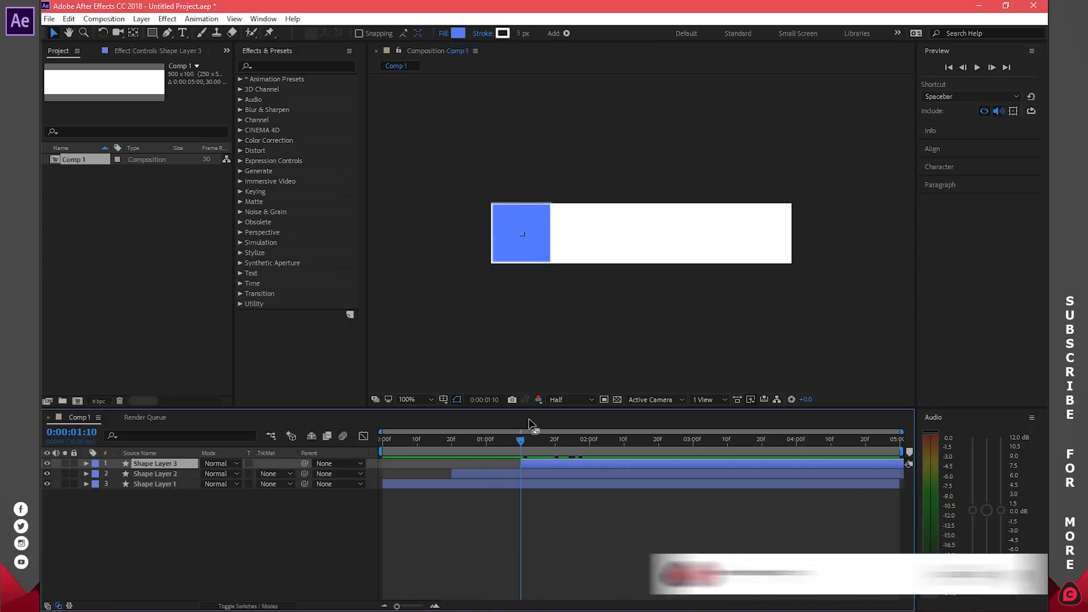
# Step: Preview the staggered squares and park the time at 0:00:02:00
pyautogui.click(951, 68)
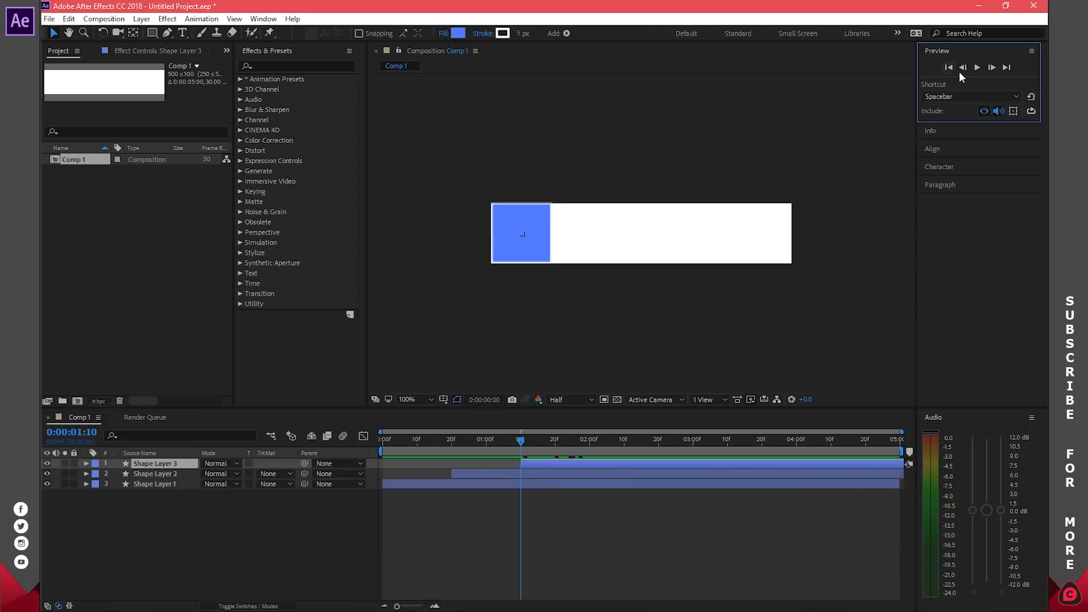
pyautogui.click(978, 67)
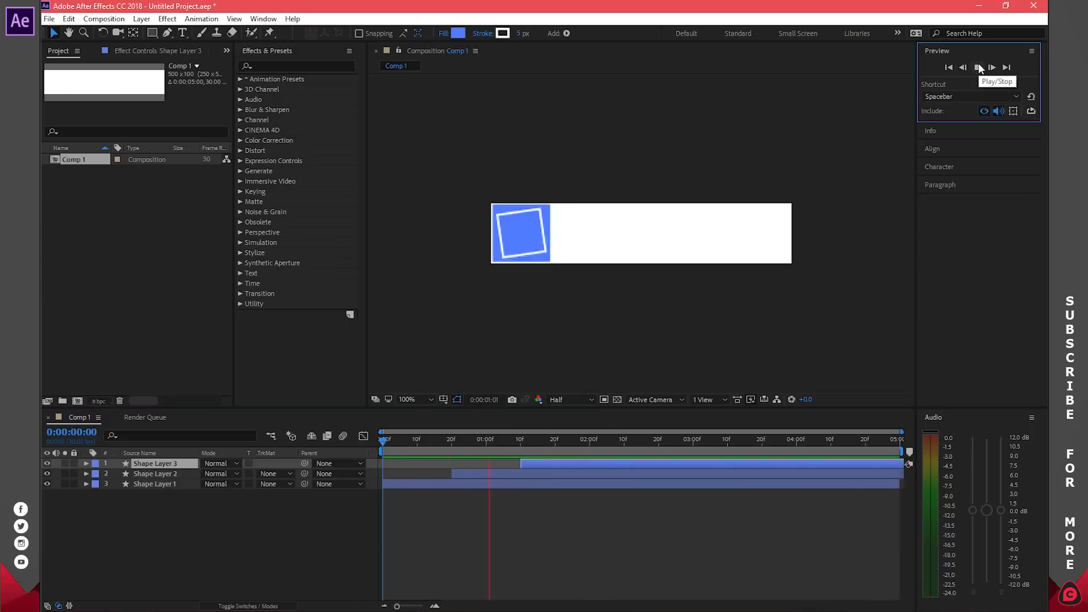
pyautogui.click(979, 67)
pyautogui.click(596, 441)
pyautogui.moveTo(594, 441); pyautogui.dragTo(589, 442)
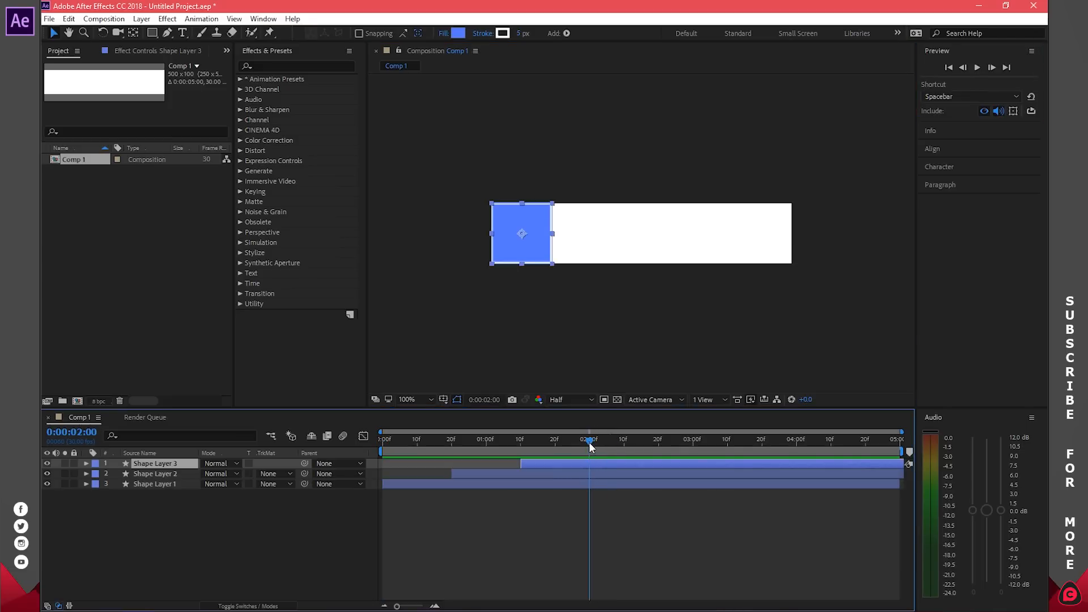
# Step: Select the square layers and toggle the speed graph on and off
pyautogui.keyDown('shift'); pyautogui.click(546, 483); pyautogui.keyUp('shift')
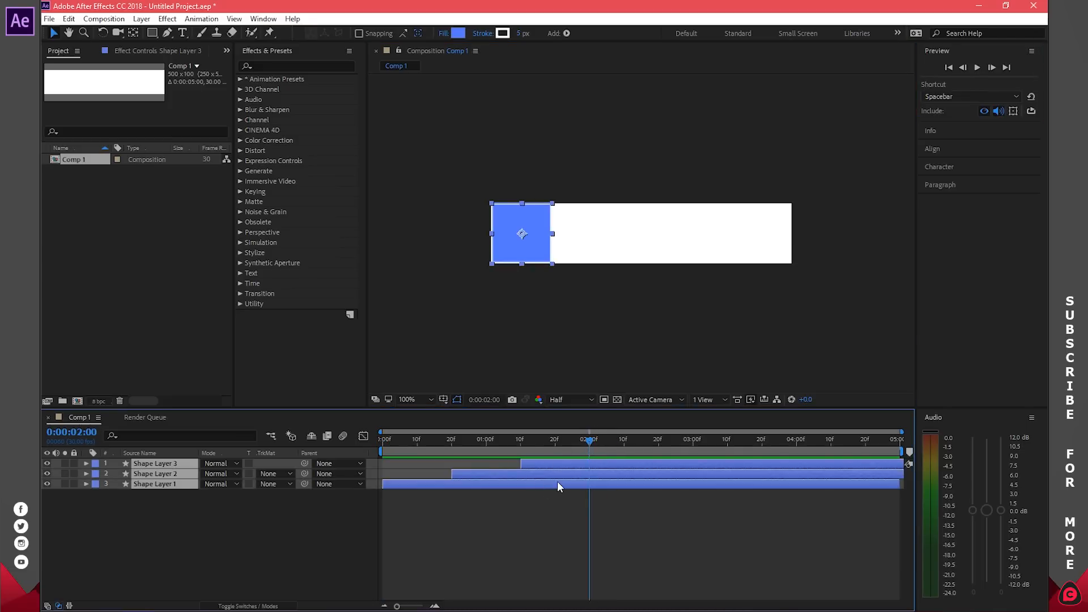
pyautogui.click(364, 437)
pyautogui.click(365, 437)
pyautogui.click(578, 492)
pyautogui.click(574, 485)
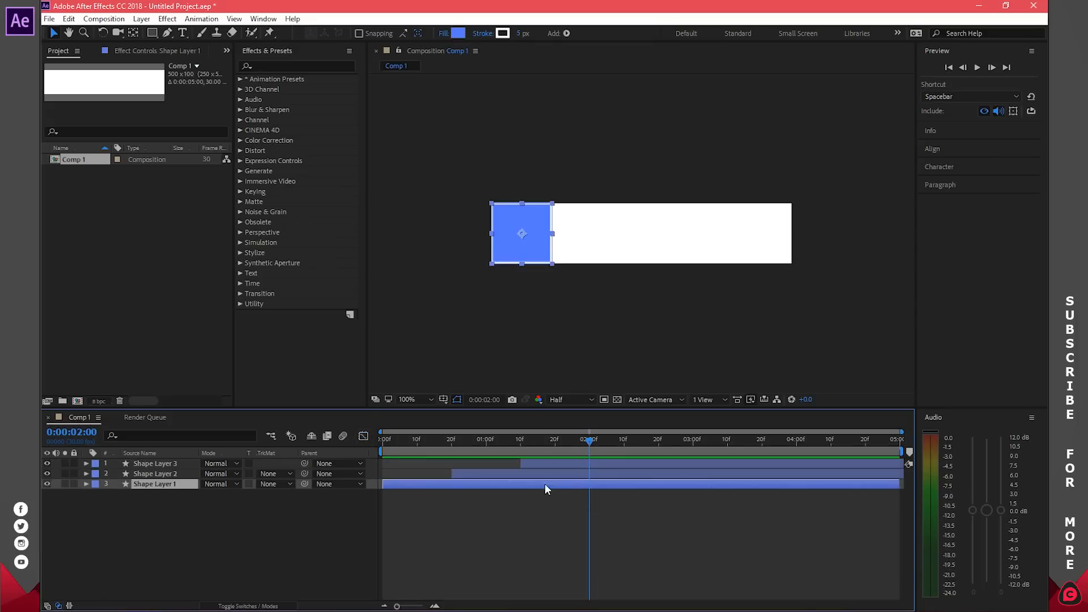
pyautogui.click(364, 437)
pyautogui.click(364, 436)
# Step: Extend the first Scale keyframe's influence in the speed graph to ease in, then preview
pyautogui.press('u')
pyautogui.click(472, 494)
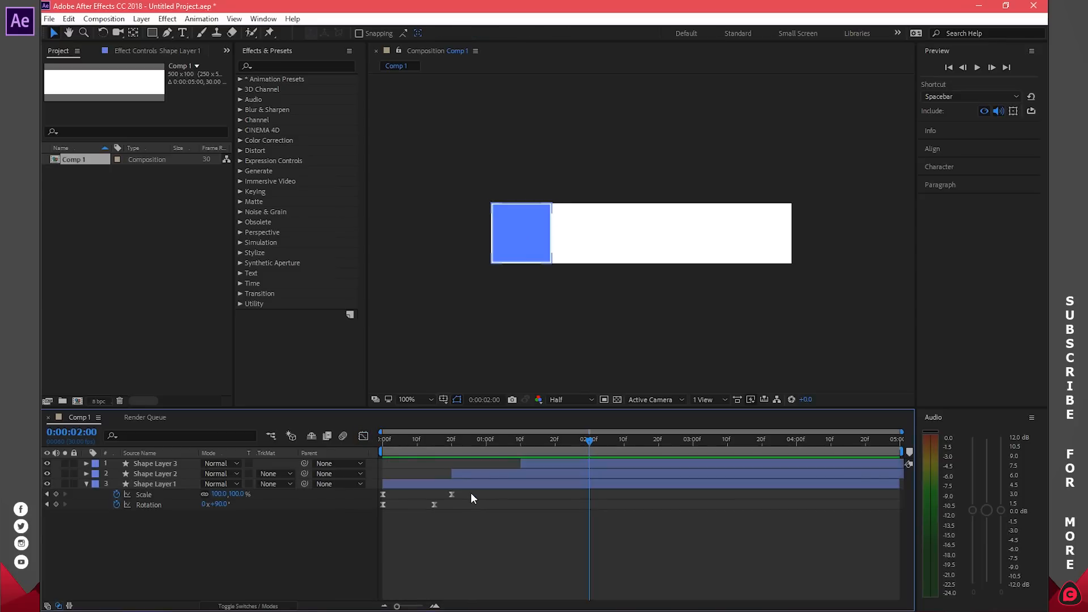
pyautogui.moveTo(468, 493); pyautogui.dragTo(376, 496)
pyautogui.click(364, 436)
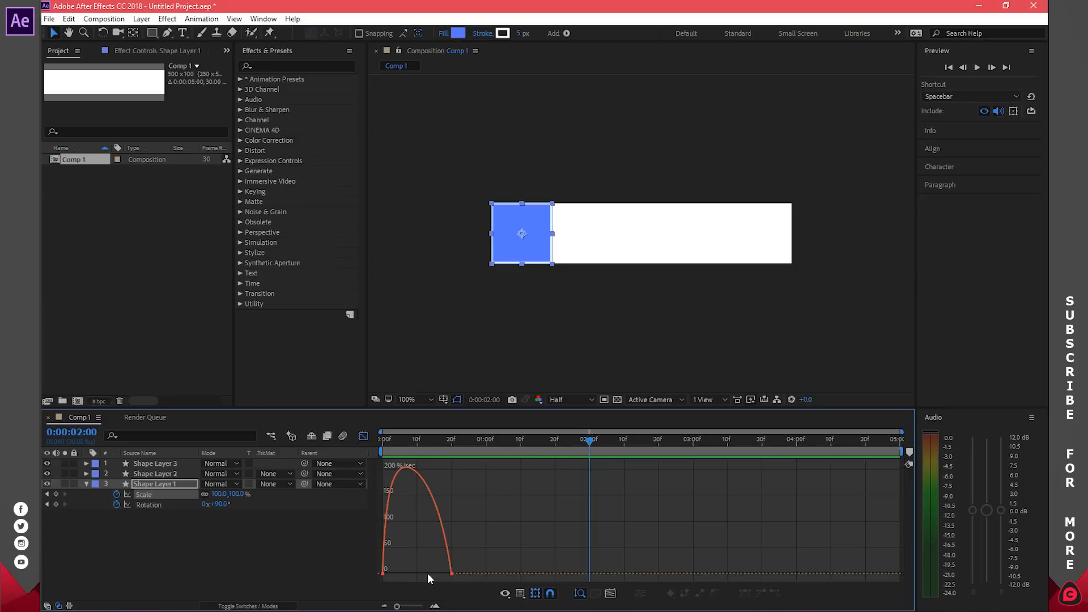
pyautogui.click(453, 574)
pyautogui.moveTo(396, 574); pyautogui.dragTo(424, 573)
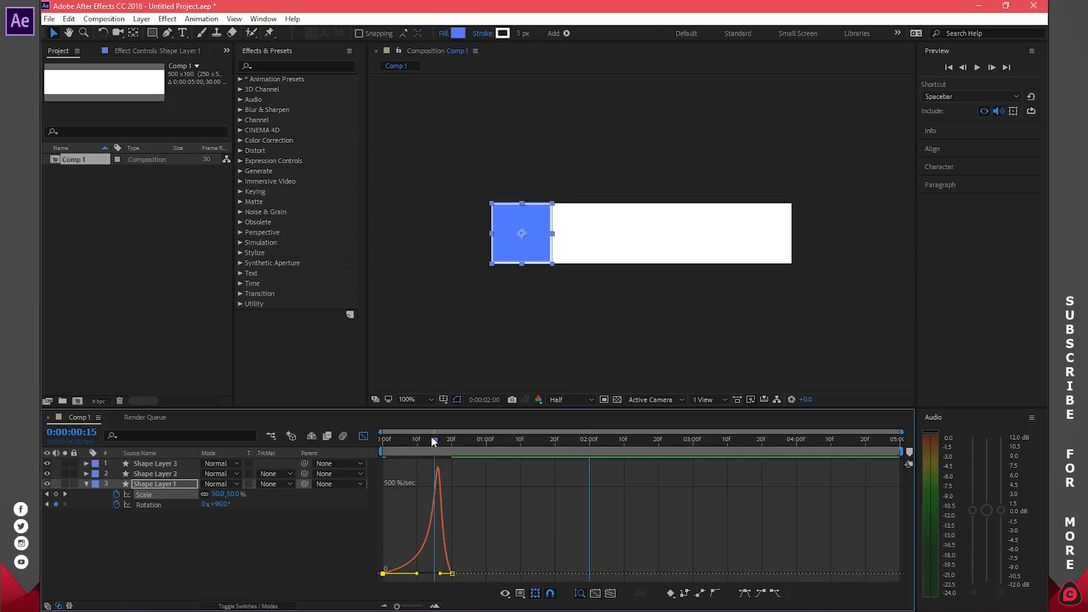
pyautogui.click(381, 438)
pyautogui.press('space')
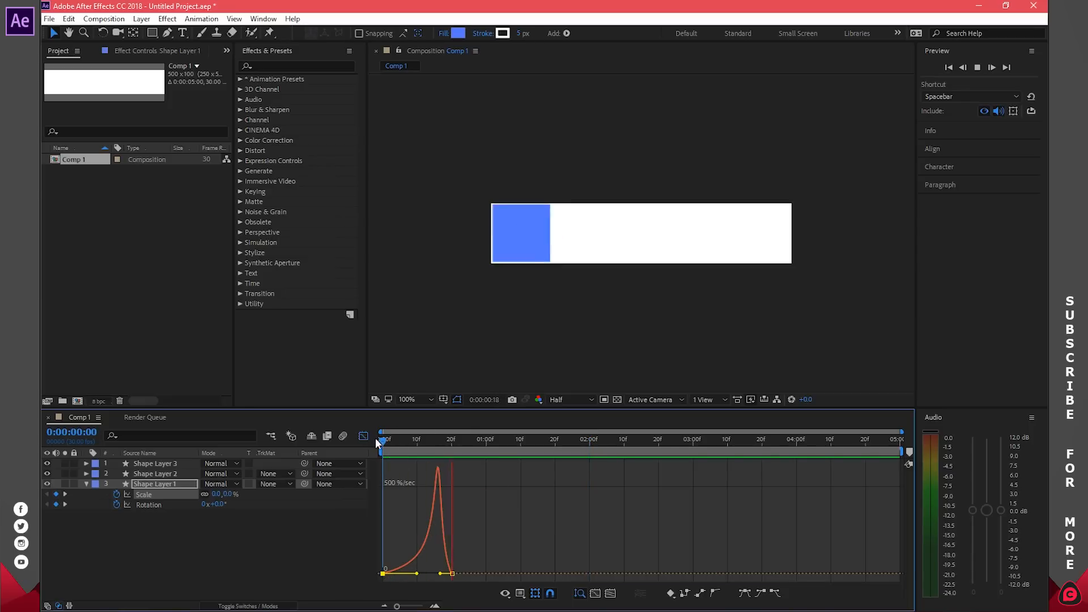
pyautogui.press('space')
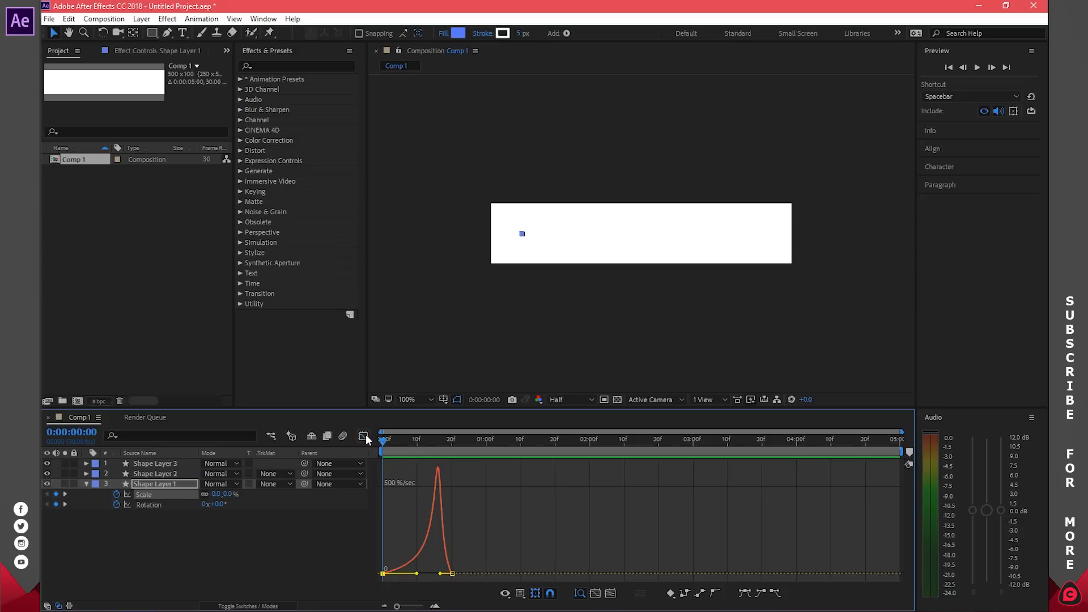
pyautogui.click(364, 436)
pyautogui.click(434, 504)
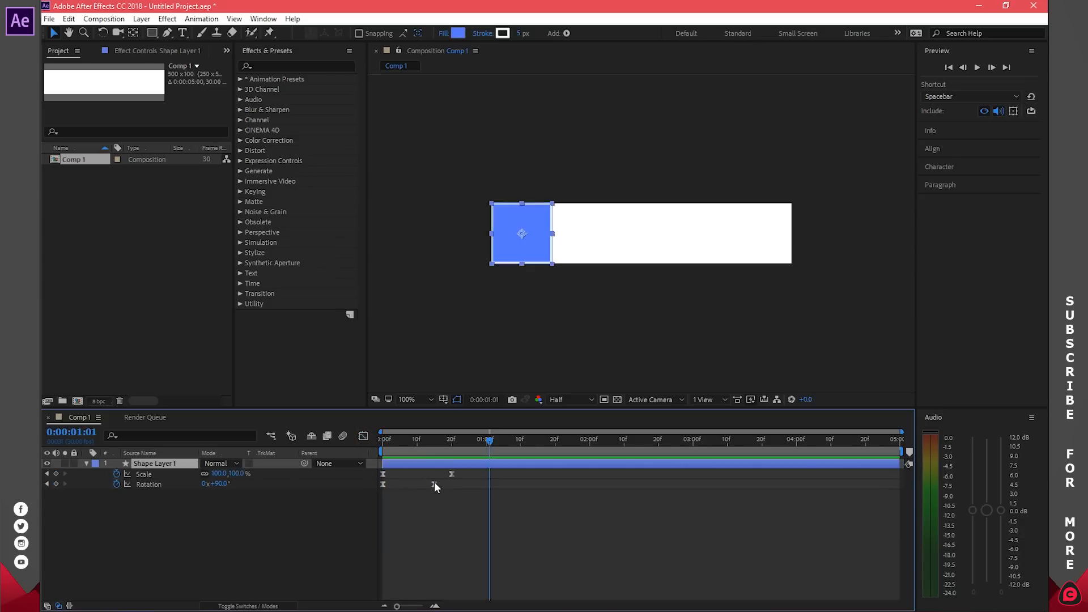
# Step: Drag the Rotation keyframe's influence handle so the spin eases in, then preview
pyautogui.click(363, 436)
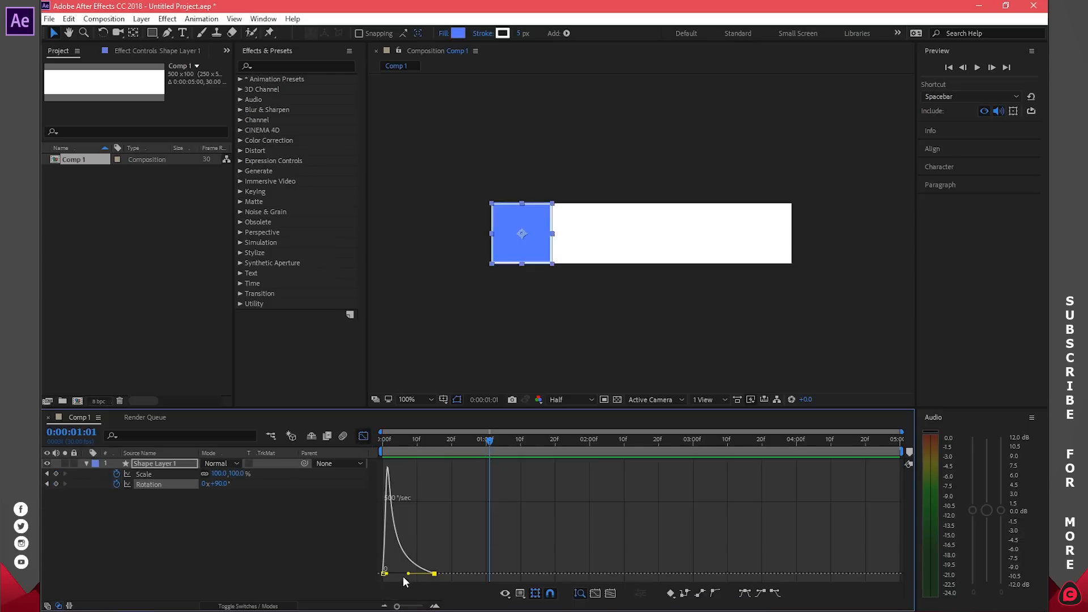
pyautogui.moveTo(408, 574); pyautogui.dragTo(434, 574)
pyautogui.press('space')
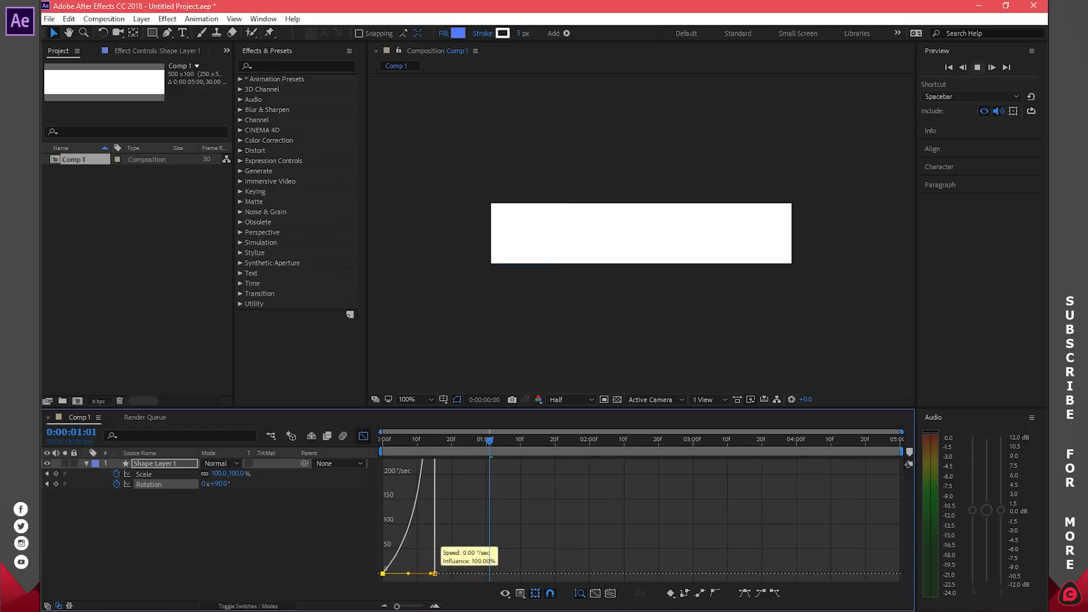
pyautogui.press('space')
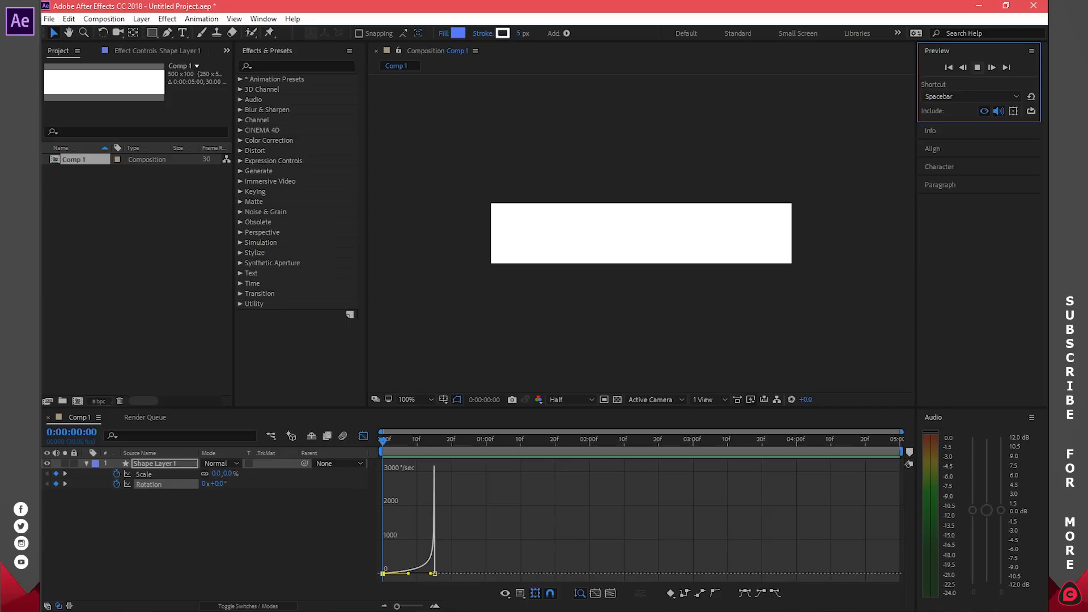
pyautogui.press('space')
pyautogui.click(364, 436)
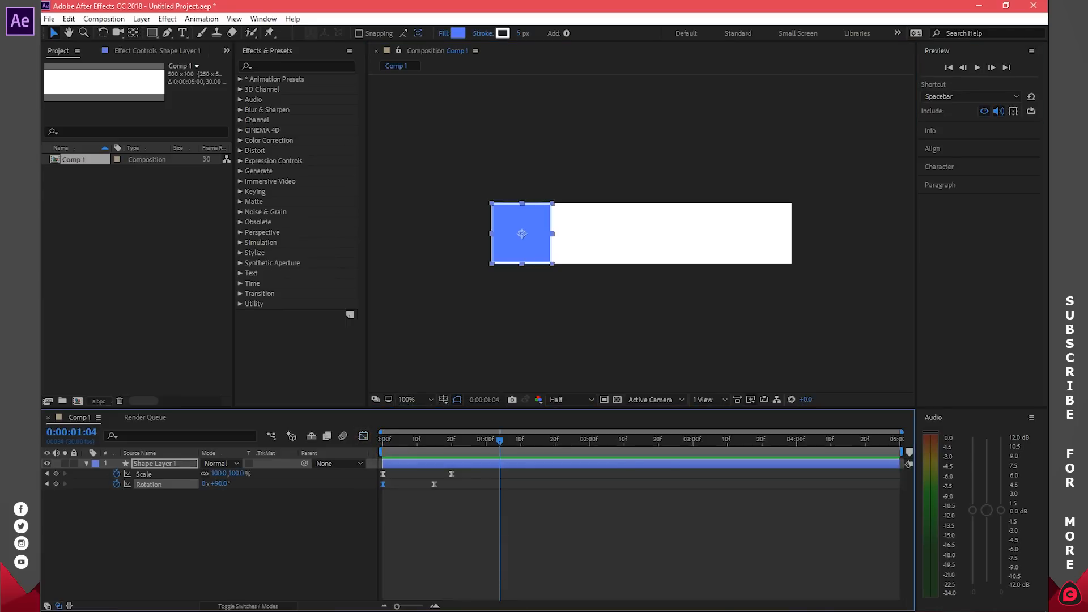
# Step: Duplicate Shape Layer 1 and start the copy, Shape Layer 2, at 20 frames
pyautogui.click(465, 533)
pyautogui.click(482, 464)
pyautogui.moveTo(500, 441); pyautogui.dragTo(452, 440)
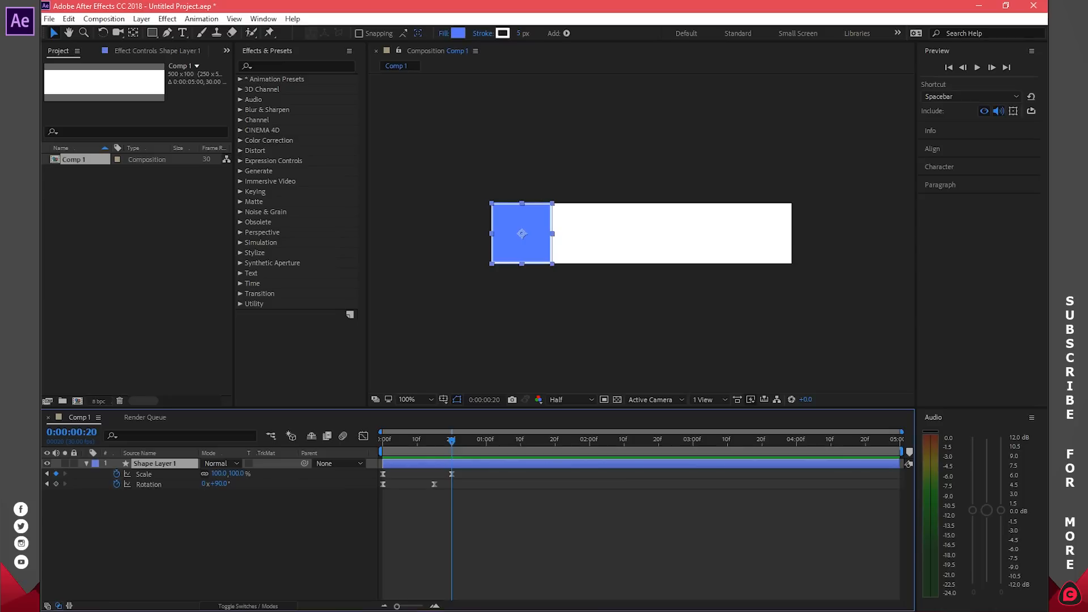
pyautogui.hotkey('ctrl', 'd')
pyautogui.moveTo(428, 464); pyautogui.dragTo(498, 464)
# Step: Duplicate Shape Layer 2 as Shape Layer 3 with its in-point at 0:00:01:10
pyautogui.hotkey('shift', 'pagedown')
pyautogui.hotkey('shift', 'pagedown')
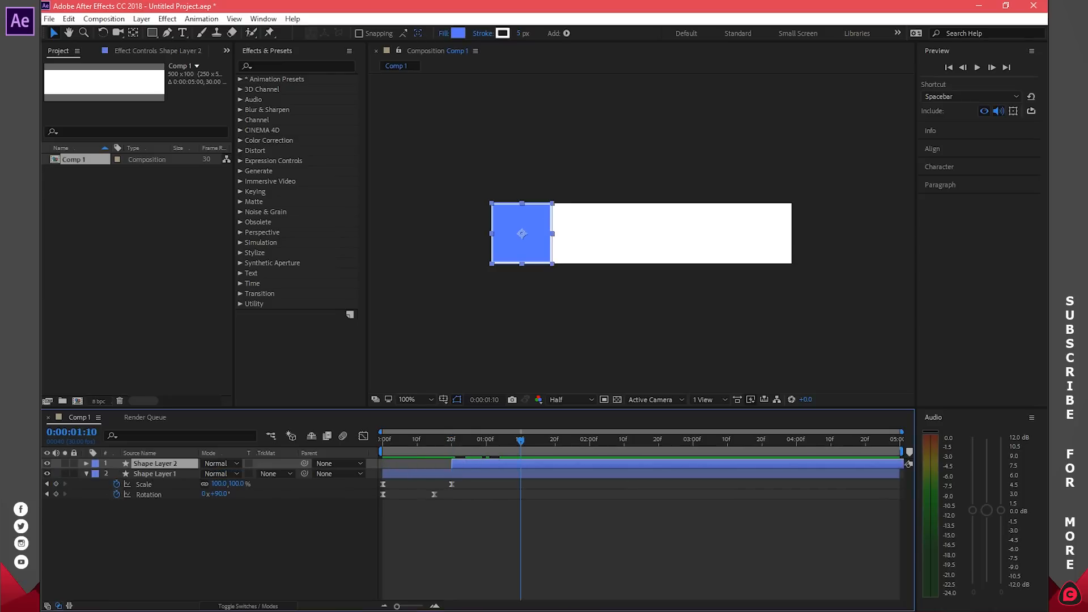
pyautogui.hotkey('ctrl', 'd')
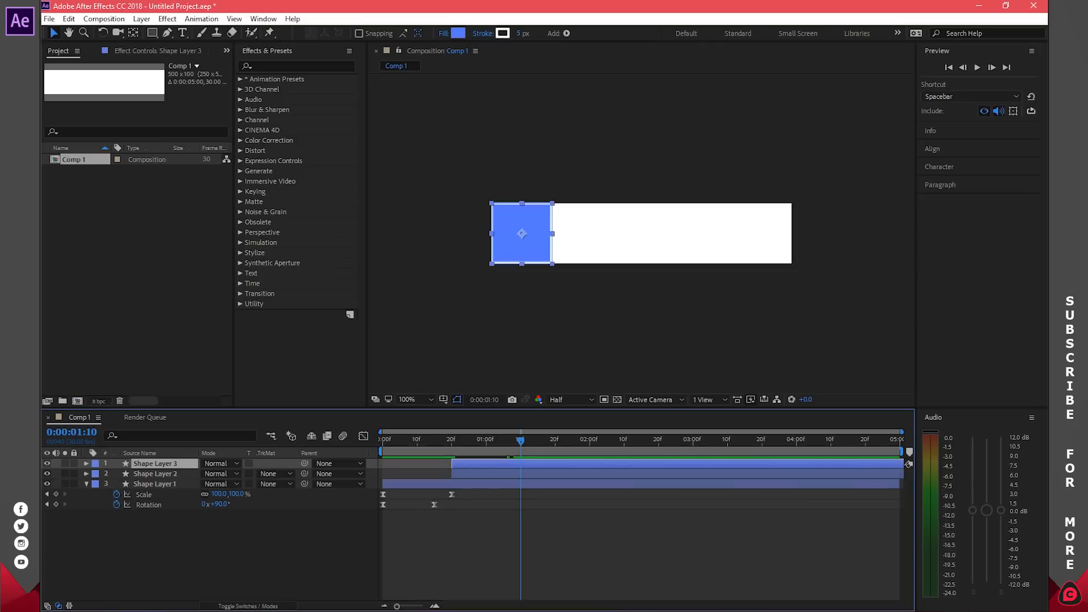
pyautogui.press('[')
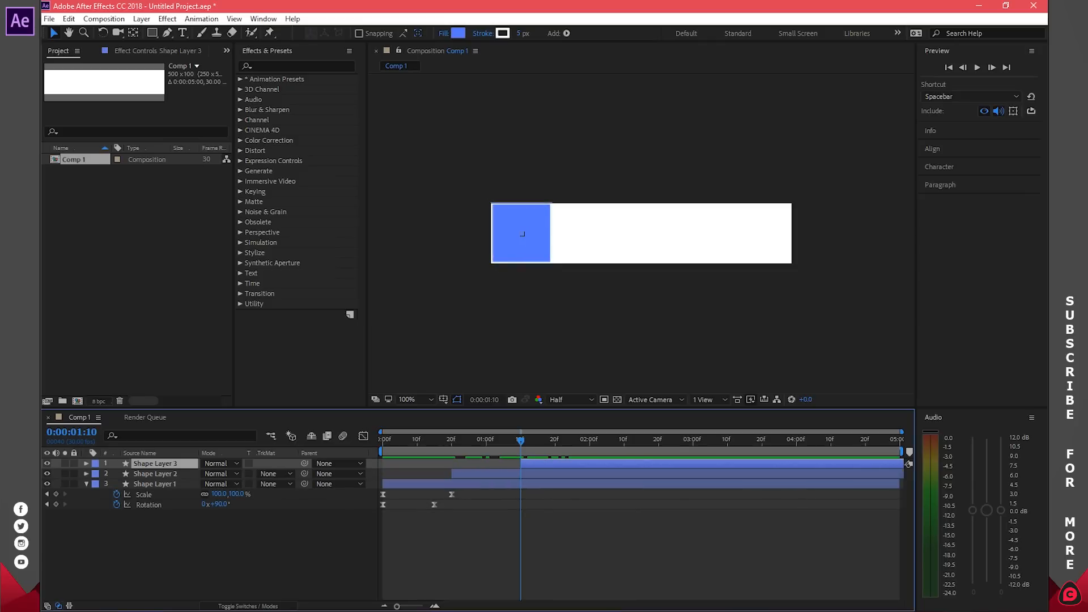
pyautogui.click(155, 484)
pyautogui.press('u')
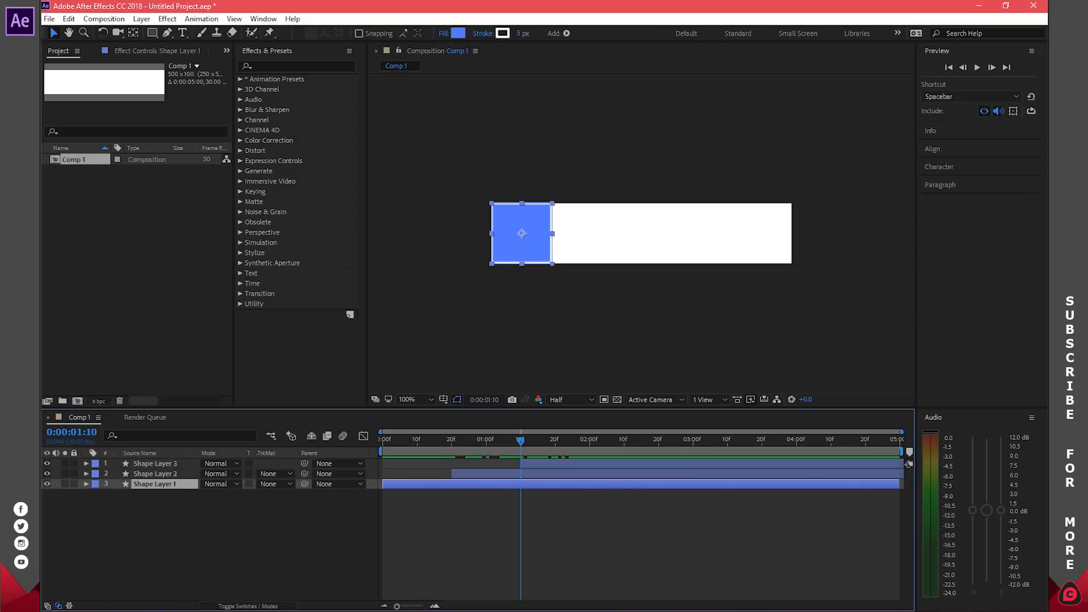
# Step: Preview the three staggered squares and park the time at 0:00:02:00
pyautogui.click(978, 67)
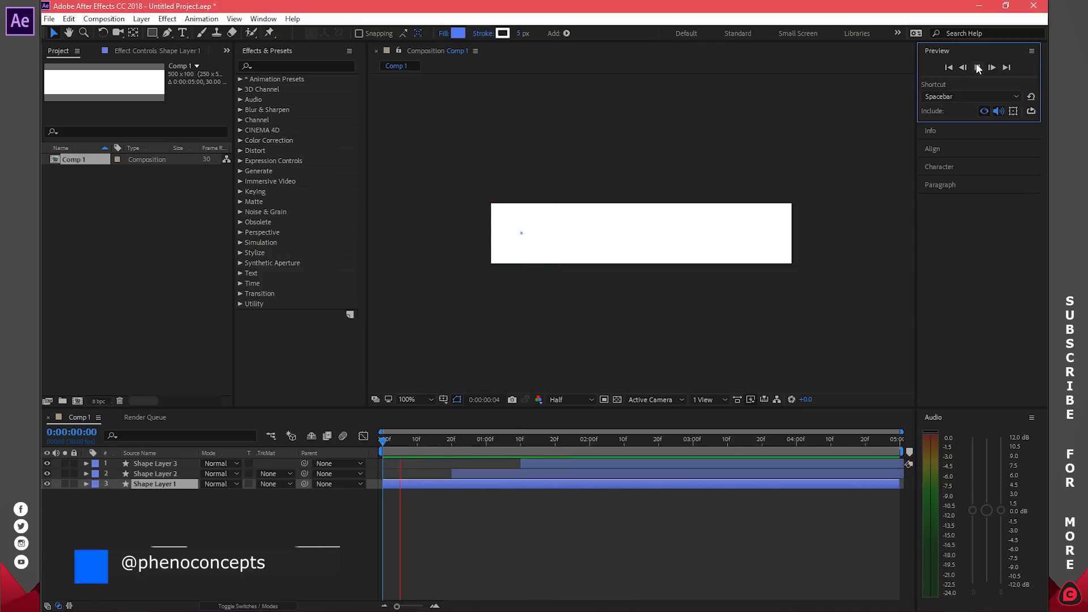
pyautogui.click(978, 68)
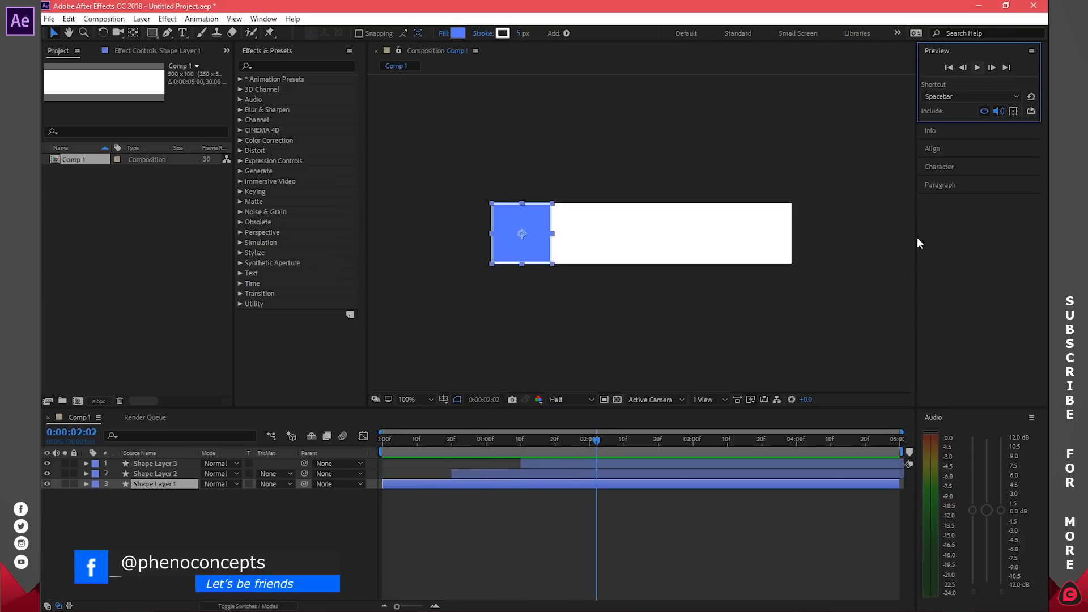
pyautogui.click(590, 440)
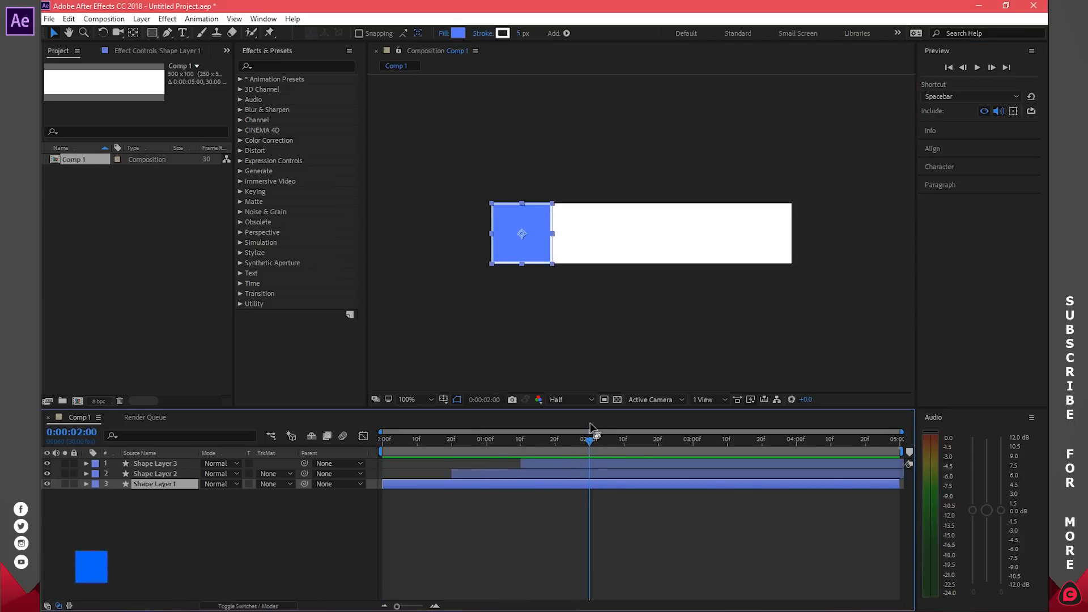
pyautogui.click(655, 529)
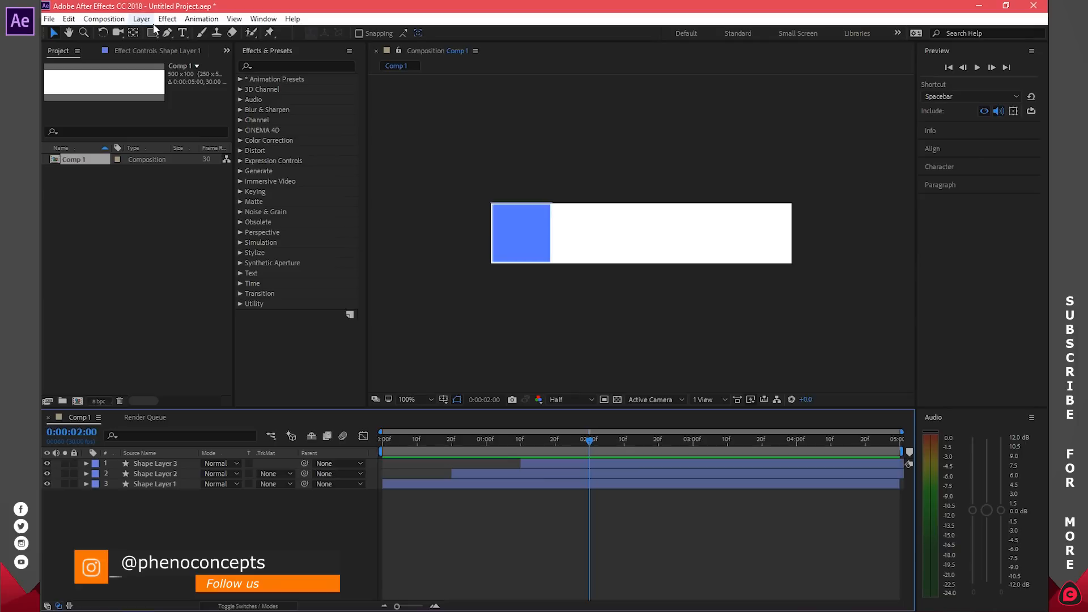
# Step: Add a text layer reading 'f' and move it onto the blue square
pyautogui.click(180, 34)
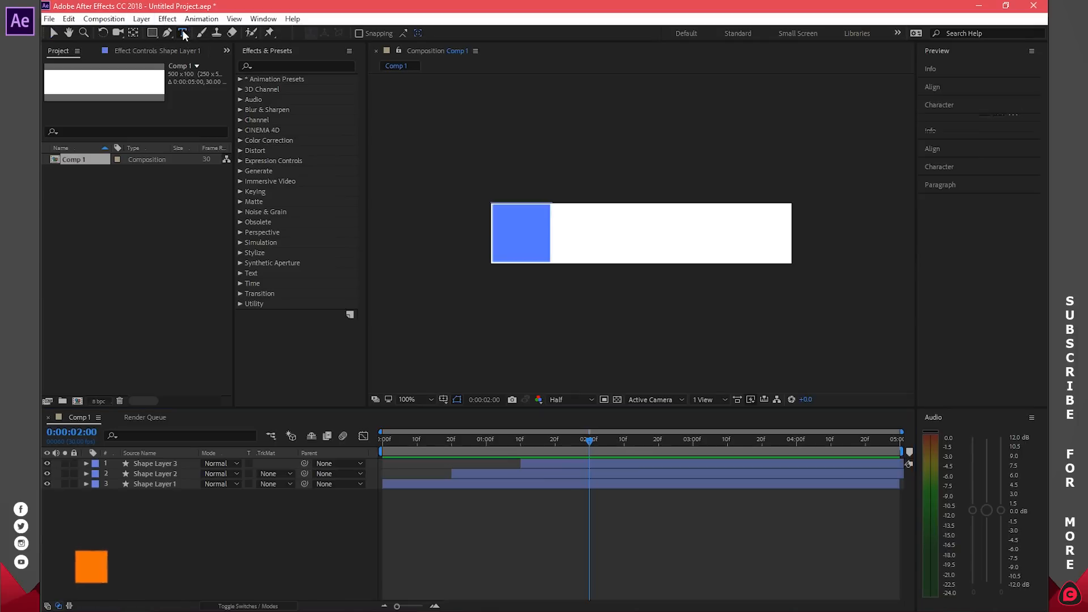
pyautogui.click(597, 235)
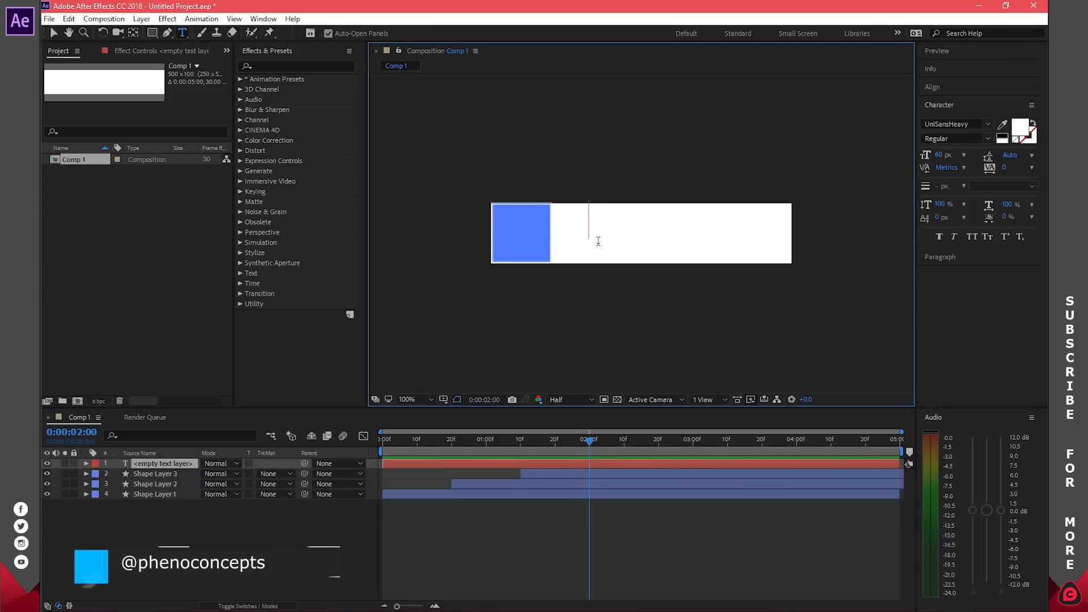
pyautogui.write('f')
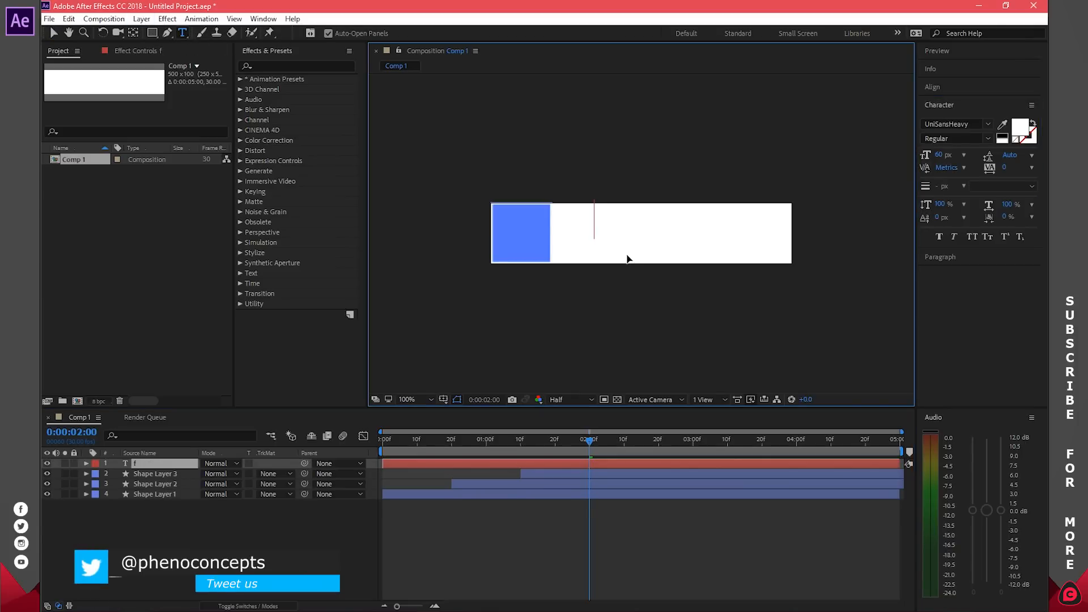
pyautogui.moveTo(627, 257); pyautogui.dragTo(547, 279)
# Step: Resize the f to 72 px, then 97 px, and nudge it down in the square
pyautogui.click(528, 236)
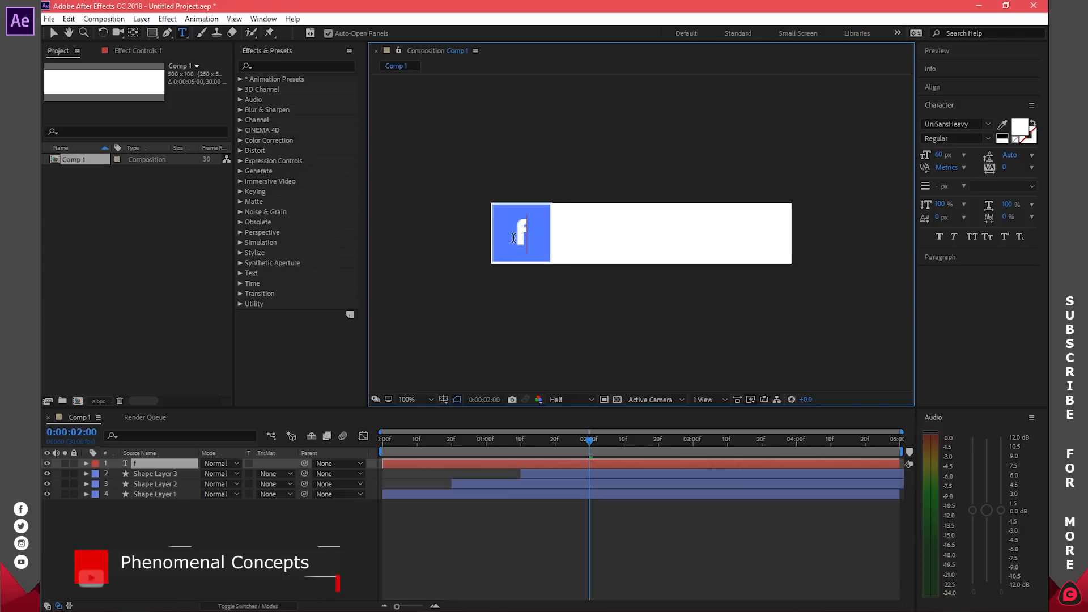
pyautogui.moveTo(528, 236); pyautogui.dragTo(518, 231)
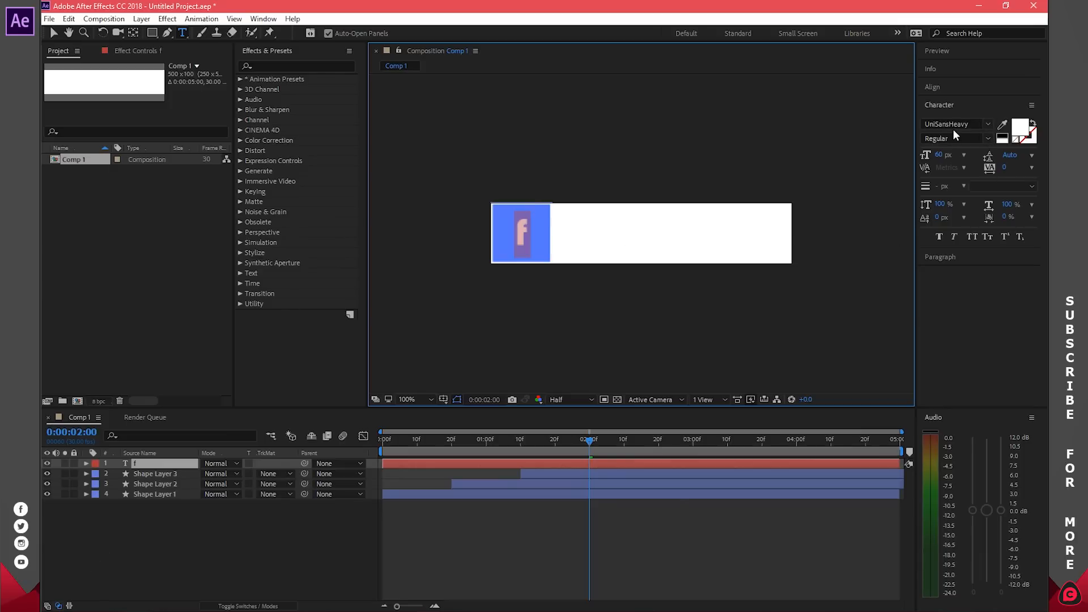
pyautogui.click(964, 155)
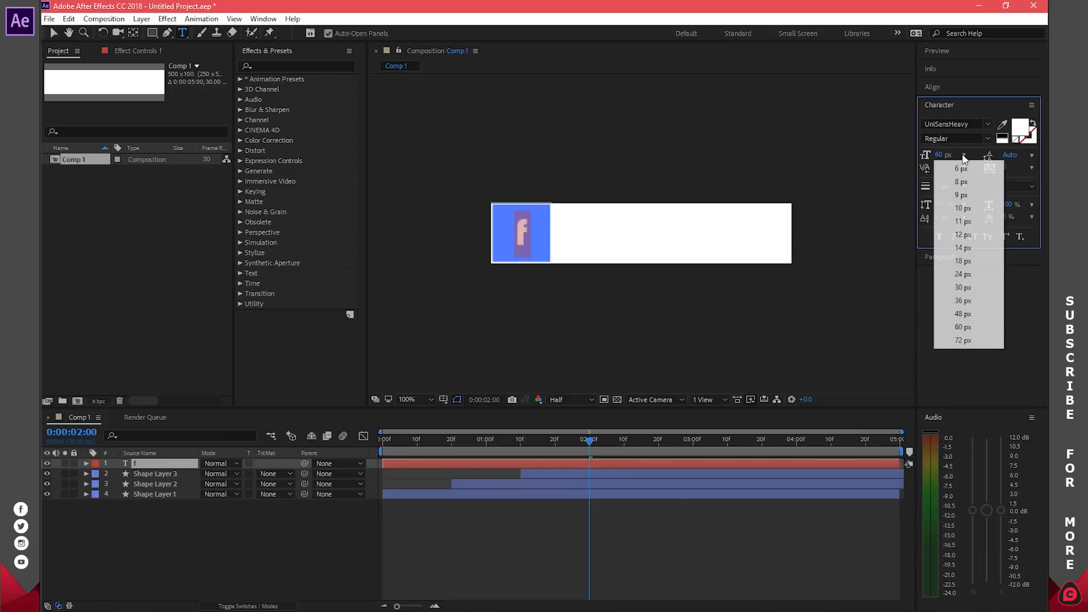
pyautogui.click(971, 341)
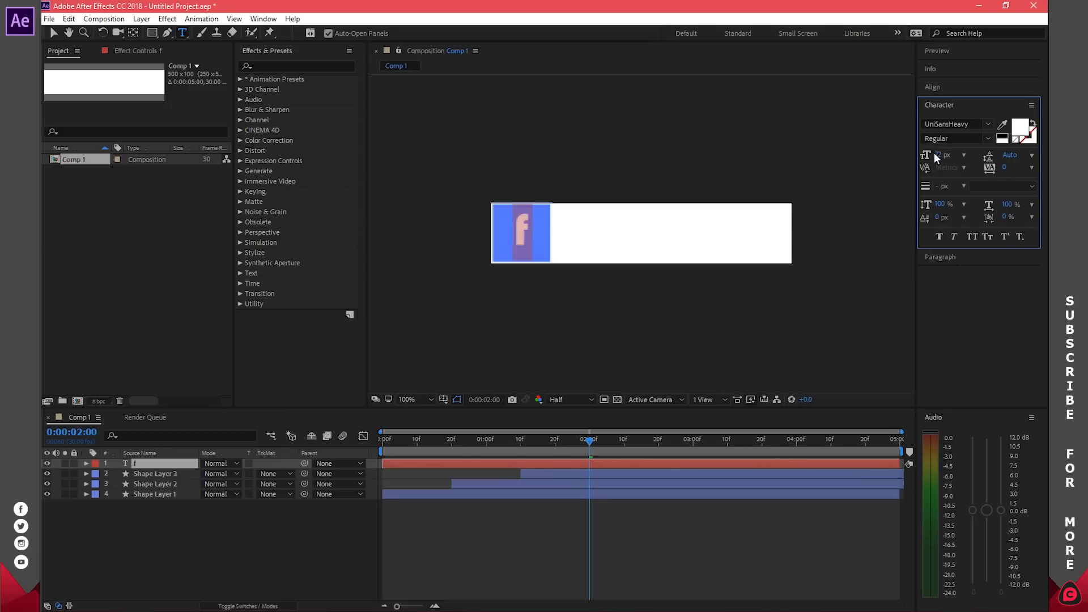
pyautogui.moveTo(936, 156); pyautogui.dragTo(940, 157)
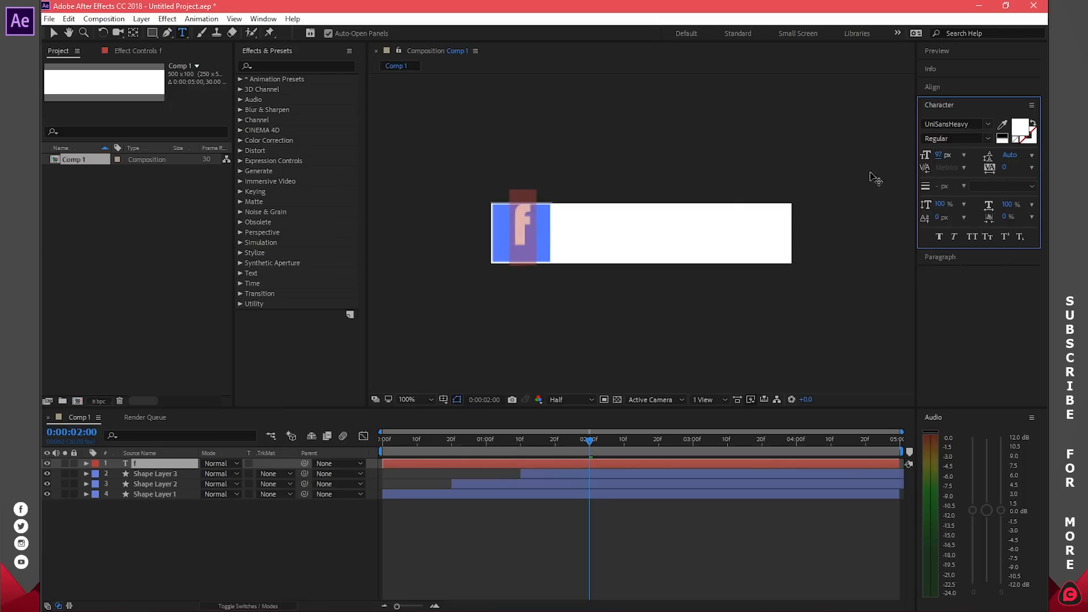
pyautogui.click(532, 230)
pyautogui.moveTo(554, 270); pyautogui.dragTo(554, 278)
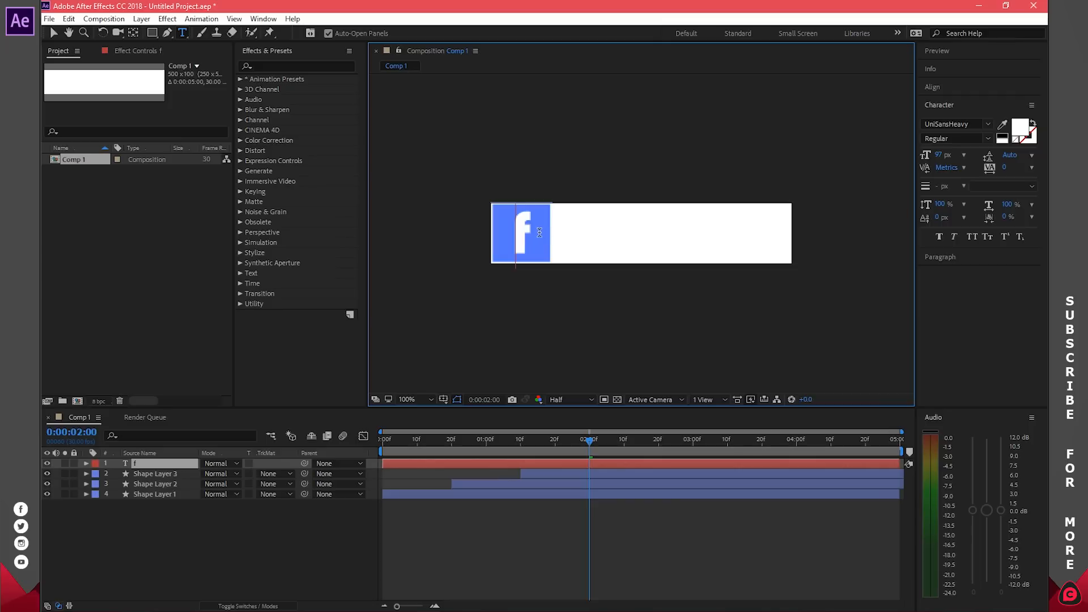
pyautogui.click(542, 267)
# Step: Centre the f layer's anchor point and nudge the f one pixel left and down
pyautogui.click(53, 32)
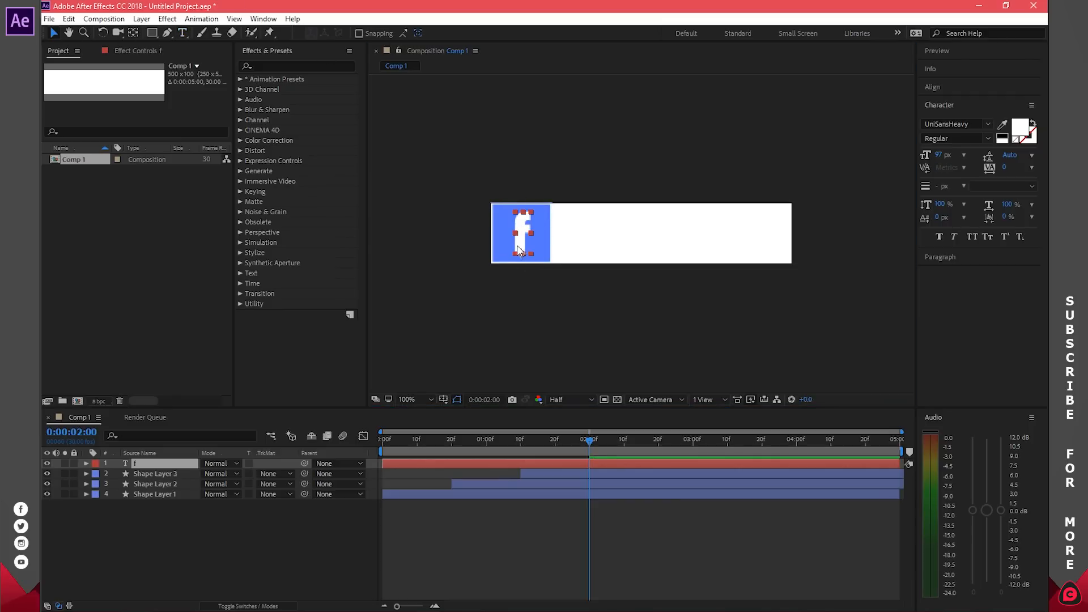
pyautogui.click(135, 36)
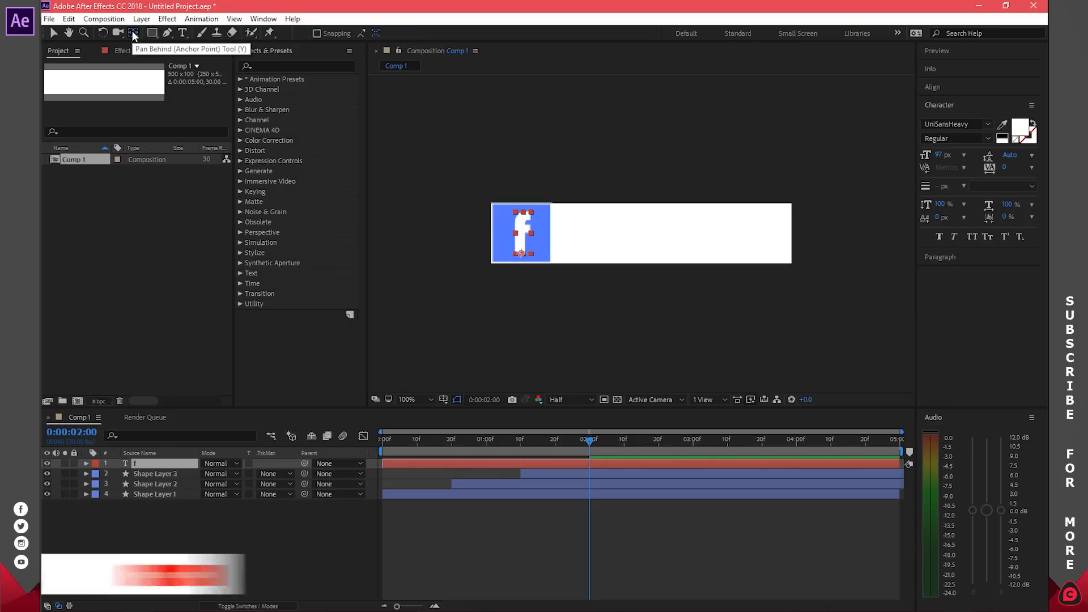
pyautogui.hotkey('ctrl', 'alt', 'Home')
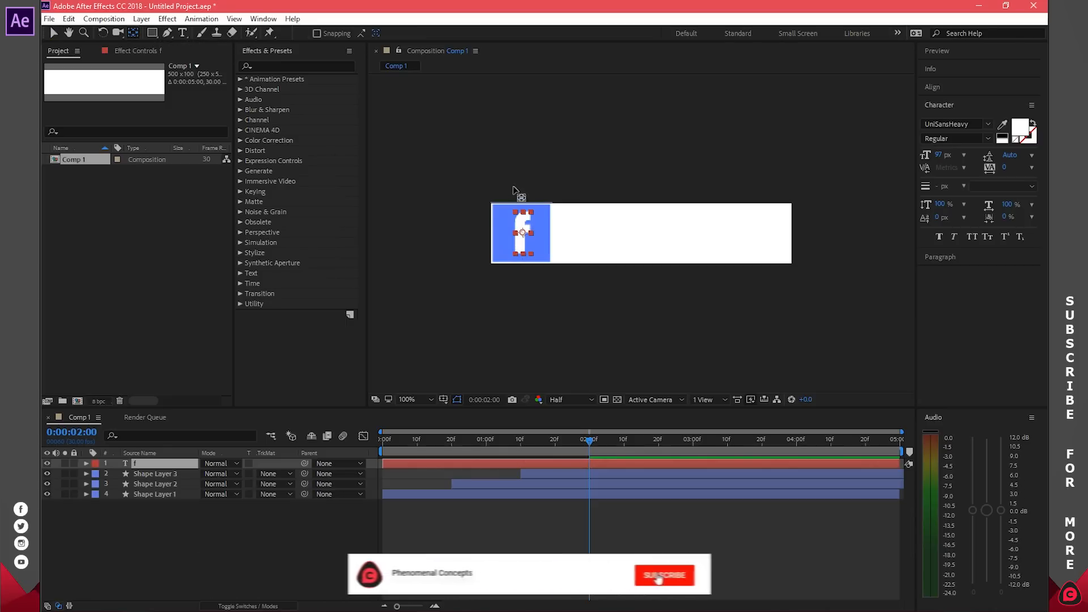
pyautogui.click(641, 252)
pyautogui.press('Left')
pyautogui.press('Down')
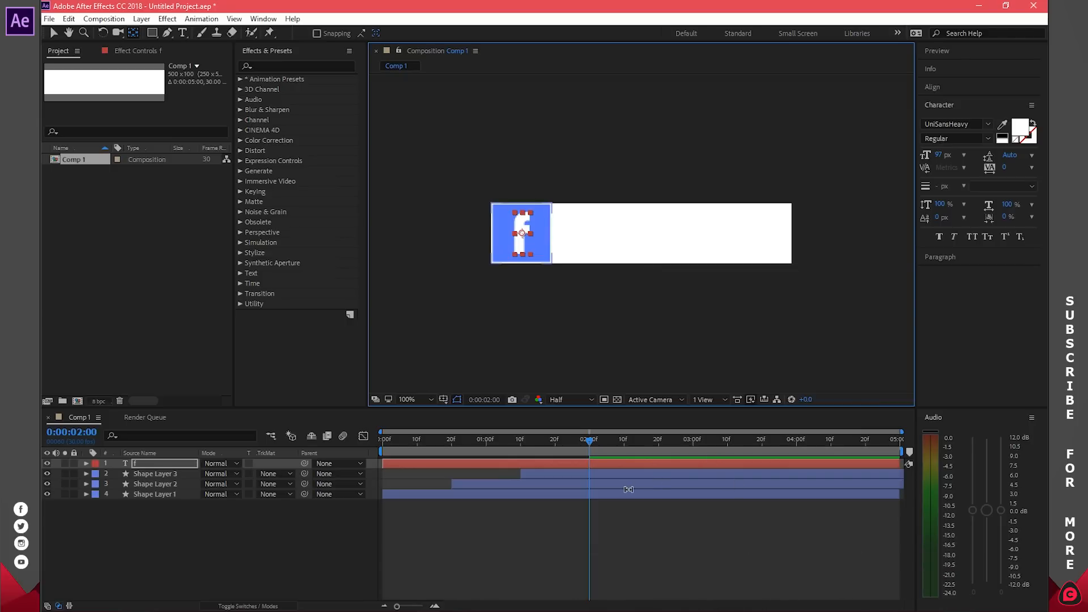
pyautogui.click(611, 466)
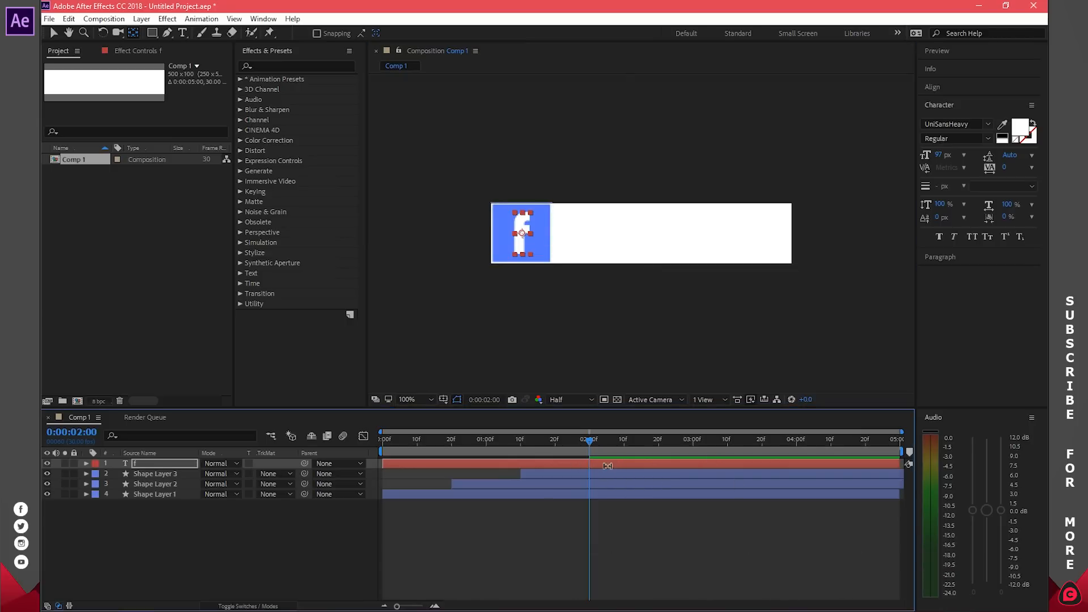
pyautogui.press('v')
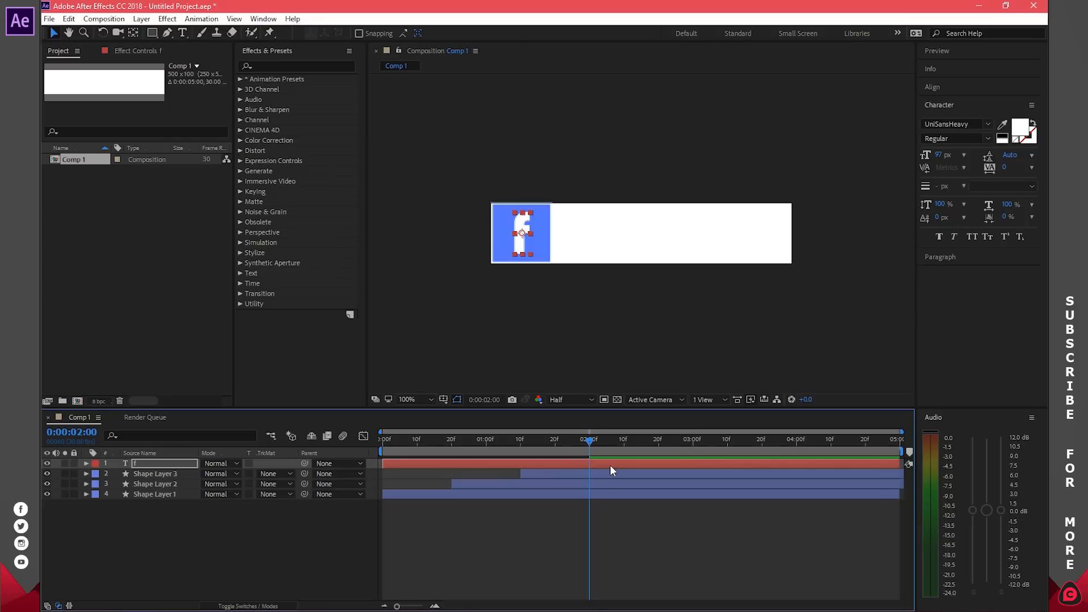
# Step: Trim the f to start at 2:00 and keyframe it rising from below into the square by 2:20
pyautogui.hotkey('alt', '[')
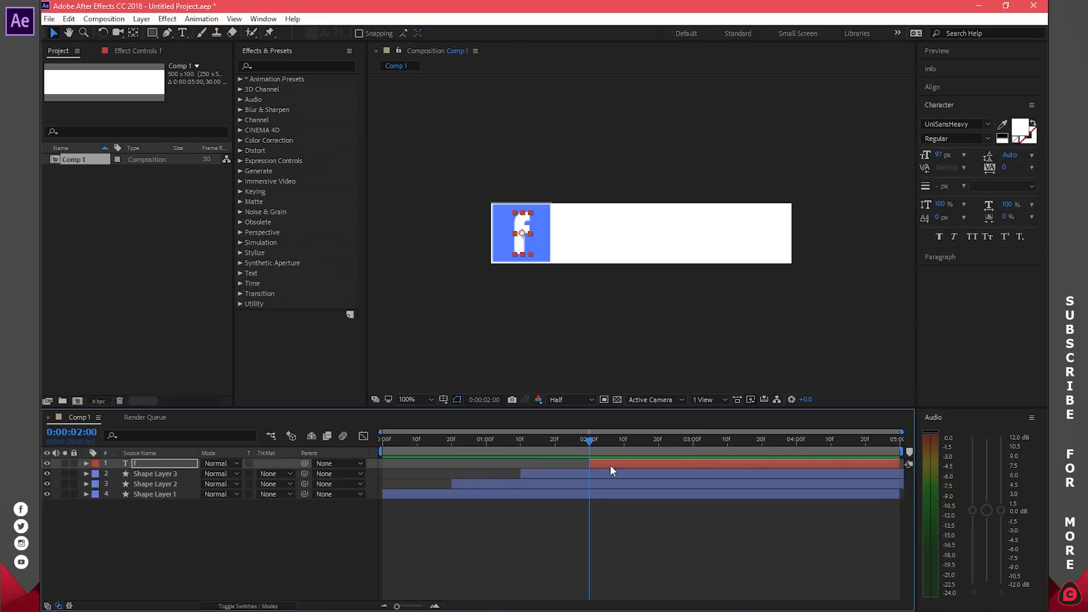
pyautogui.moveTo(590, 442); pyautogui.dragTo(657, 453)
pyautogui.press('p')
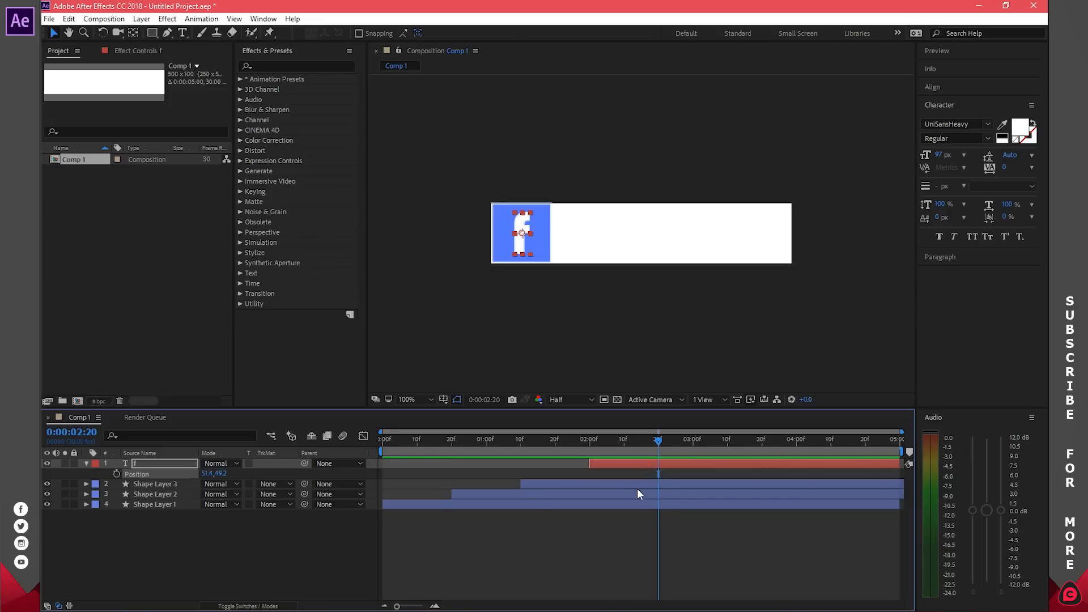
pyautogui.click(117, 473)
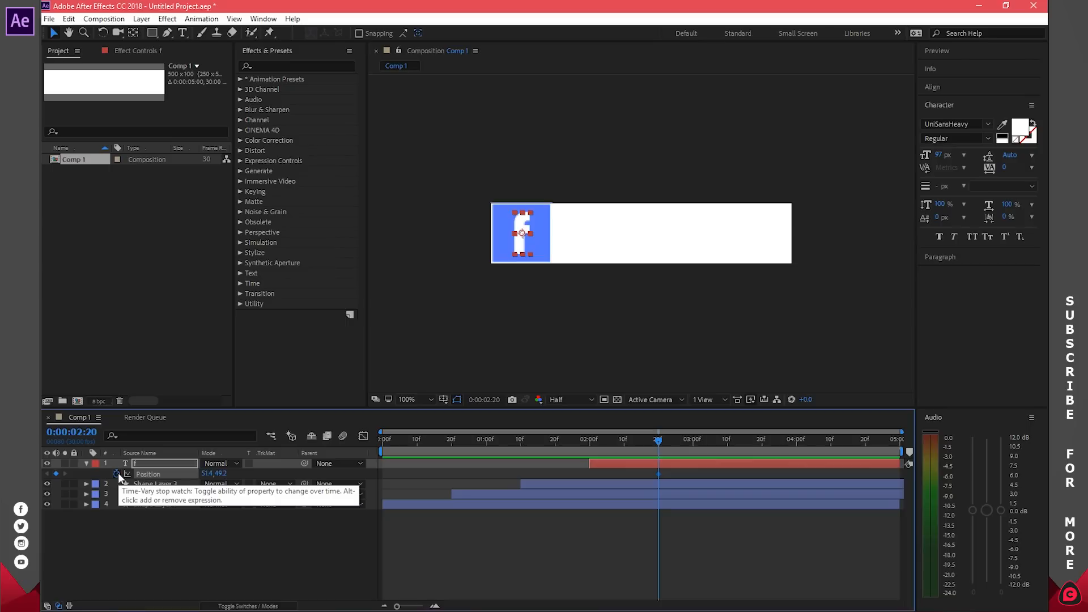
pyautogui.moveTo(630, 437); pyautogui.dragTo(588, 442)
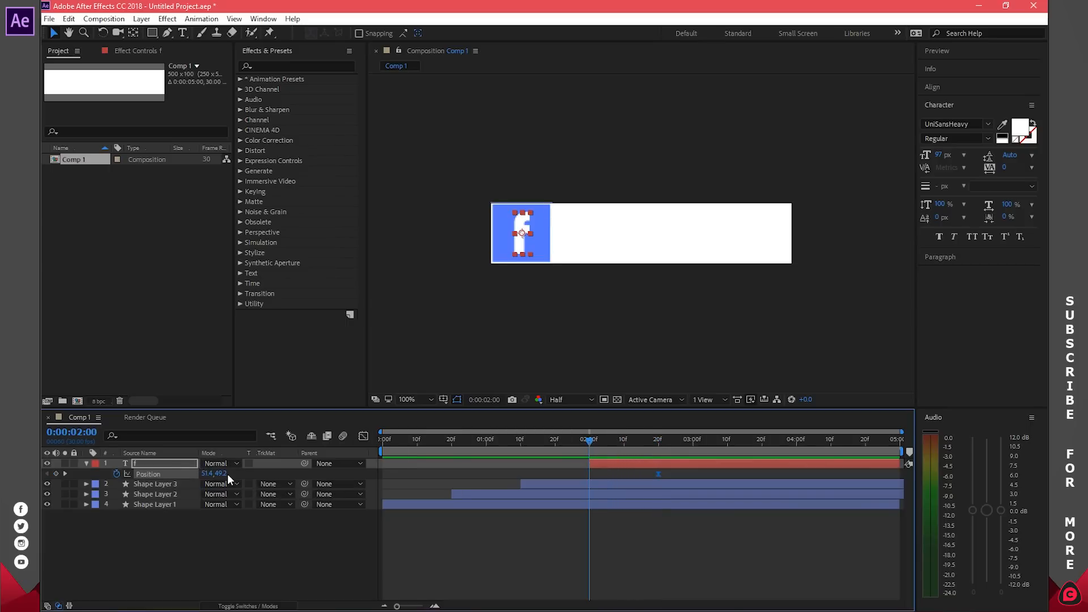
pyautogui.moveTo(226, 473); pyautogui.dragTo(276, 473)
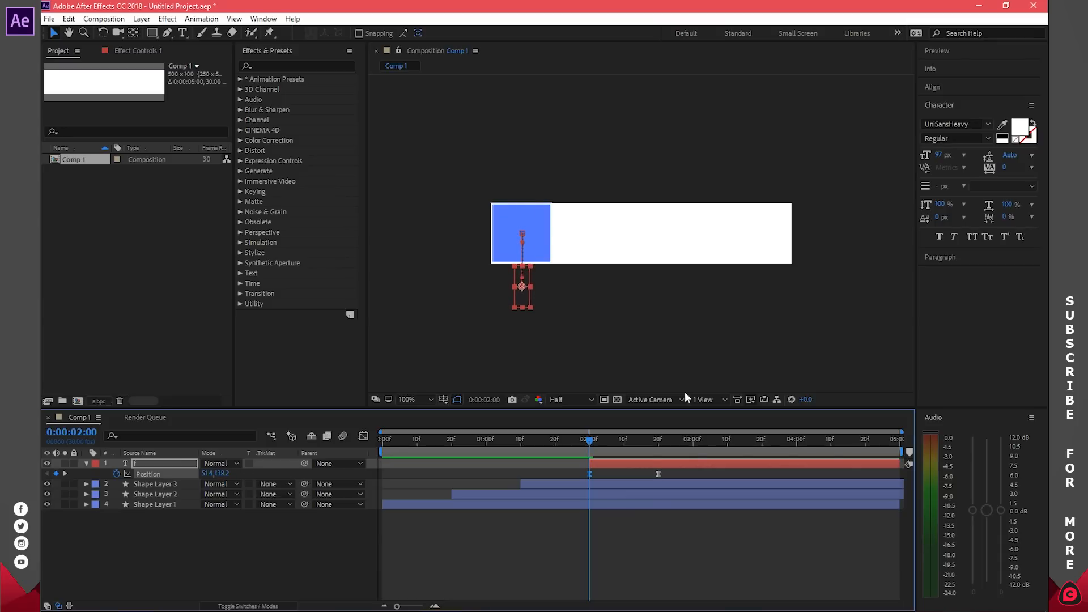
pyautogui.moveTo(589, 443); pyautogui.dragTo(659, 445)
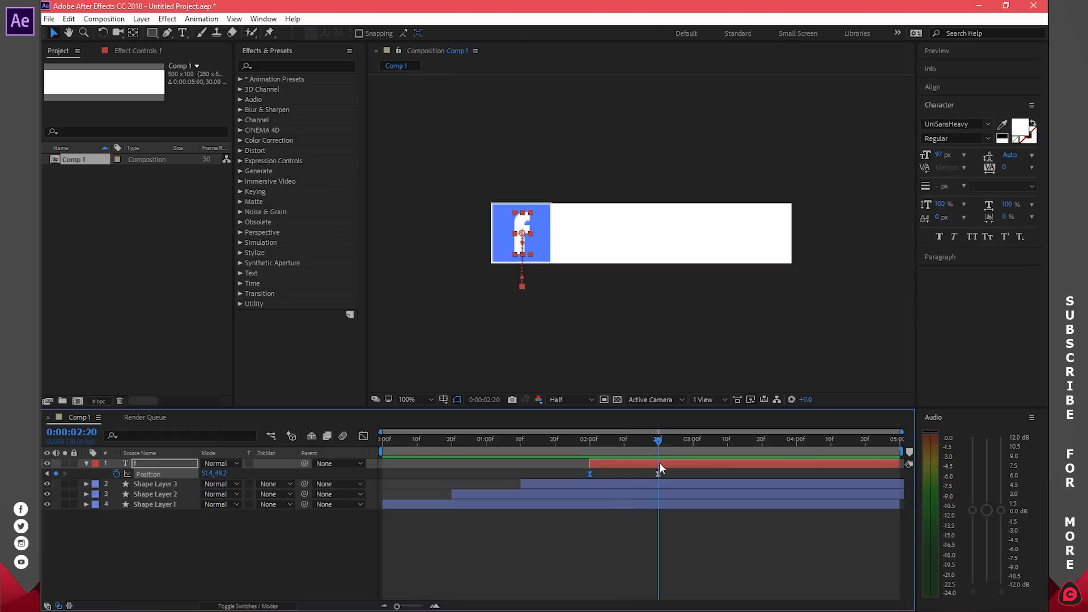
# Step: Ease the f's first Position keyframe to 100% influence in the Graph Editor and preview the rise
pyautogui.click(364, 437)
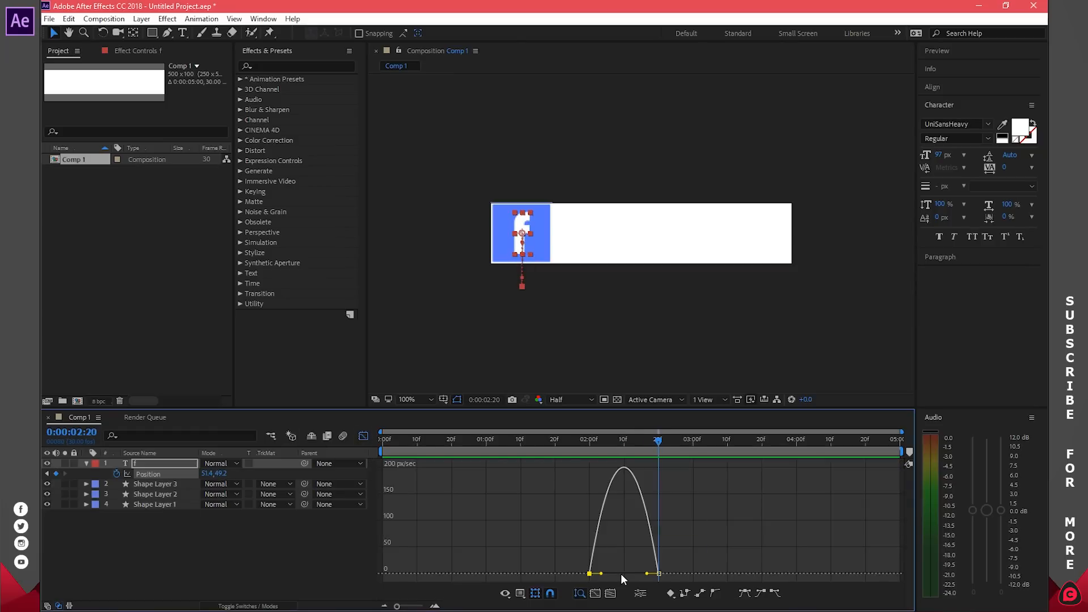
pyautogui.moveTo(601, 574); pyautogui.dragTo(625, 564)
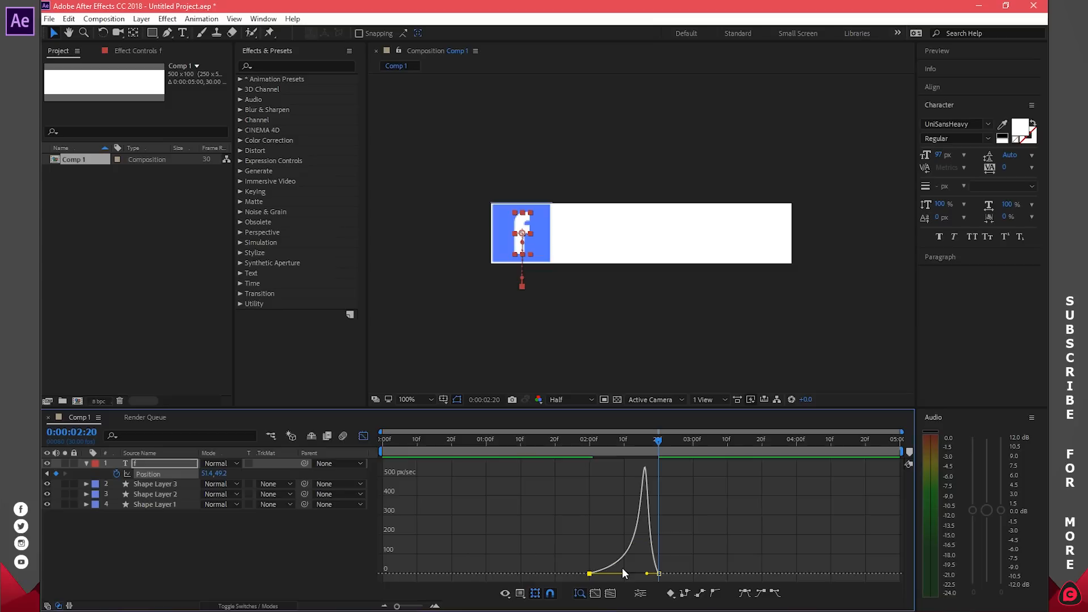
pyautogui.click(363, 437)
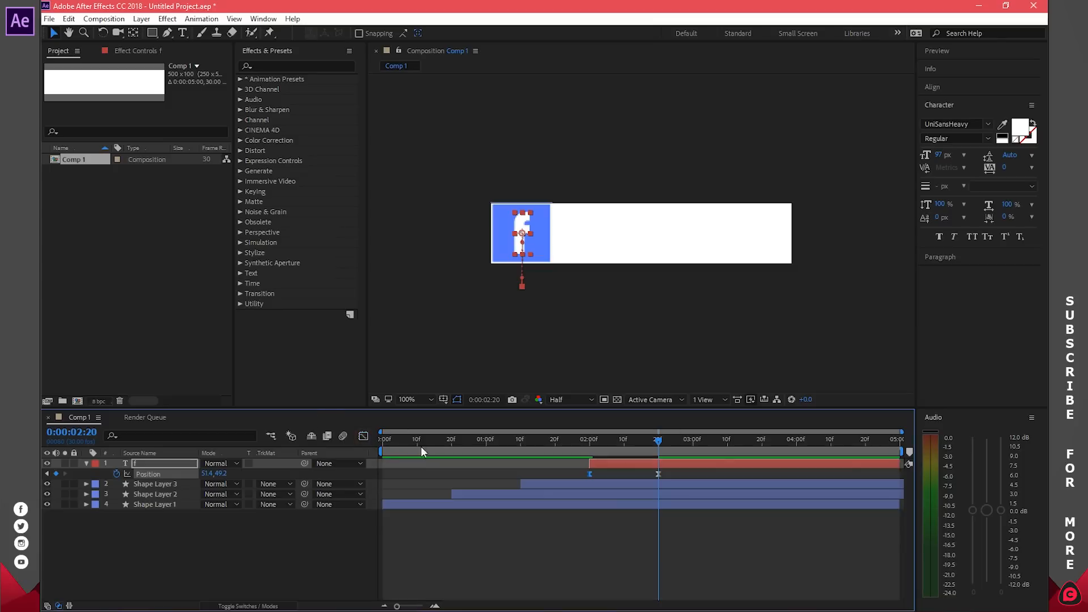
pyautogui.press('space')
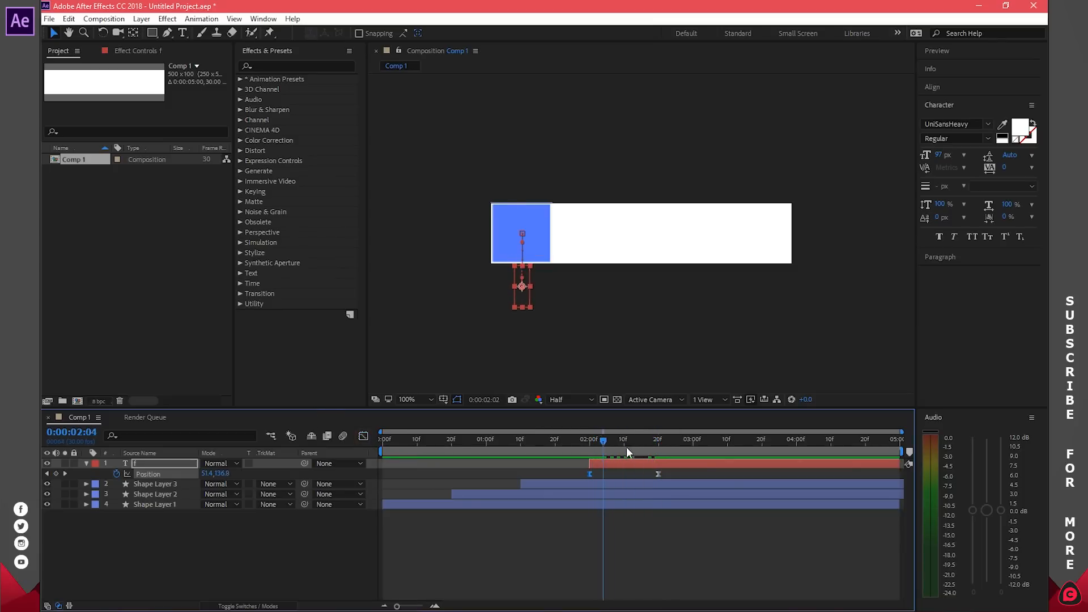
pyautogui.click(694, 531)
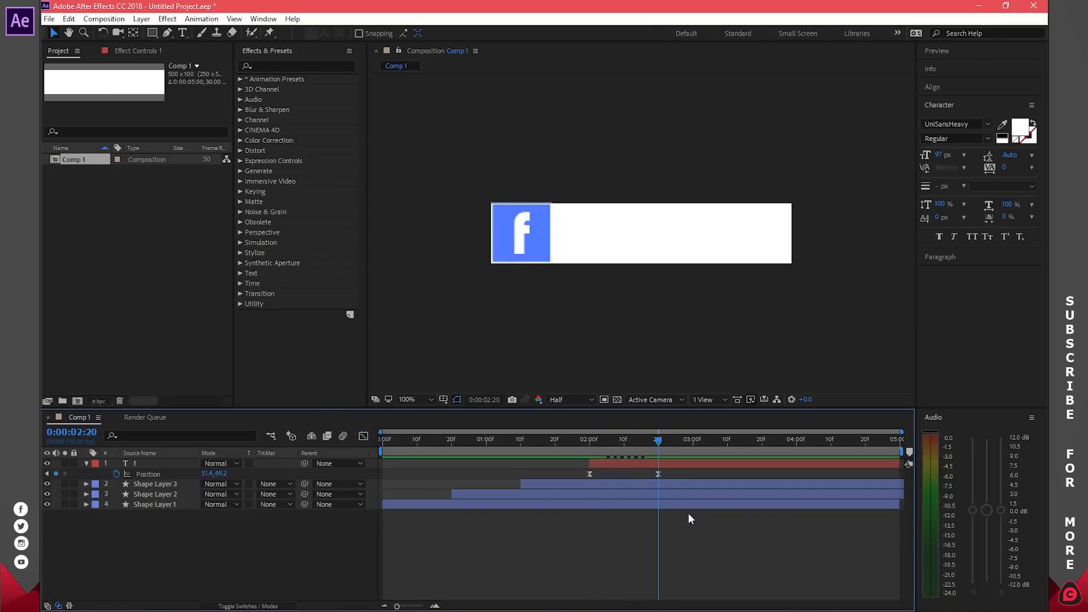
pyautogui.click(86, 465)
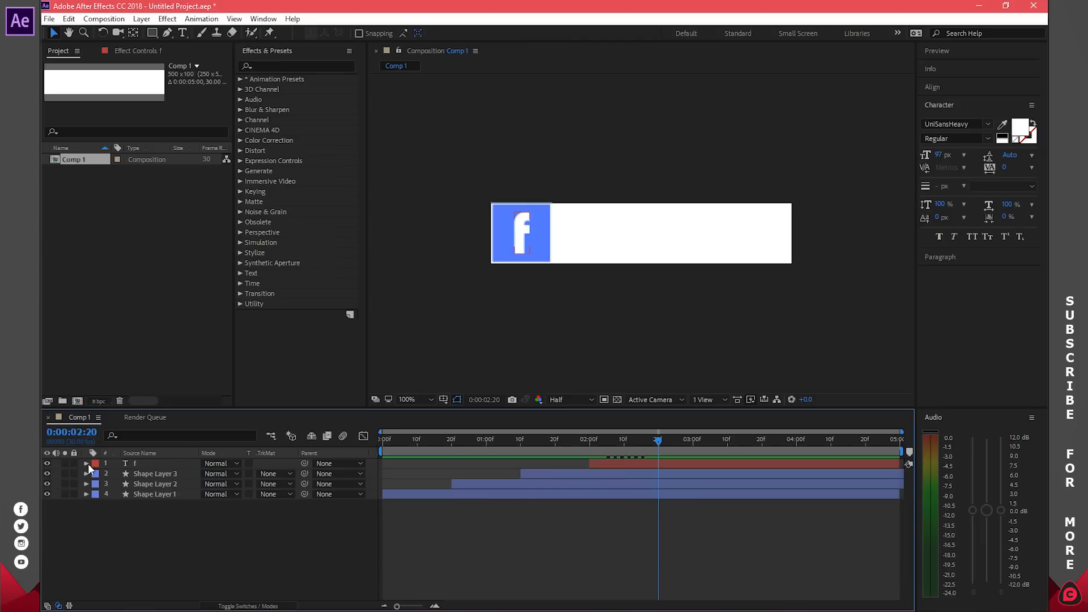
# Step: Choose the Rectangle tool with a 0 px stroke width
pyautogui.click(152, 33)
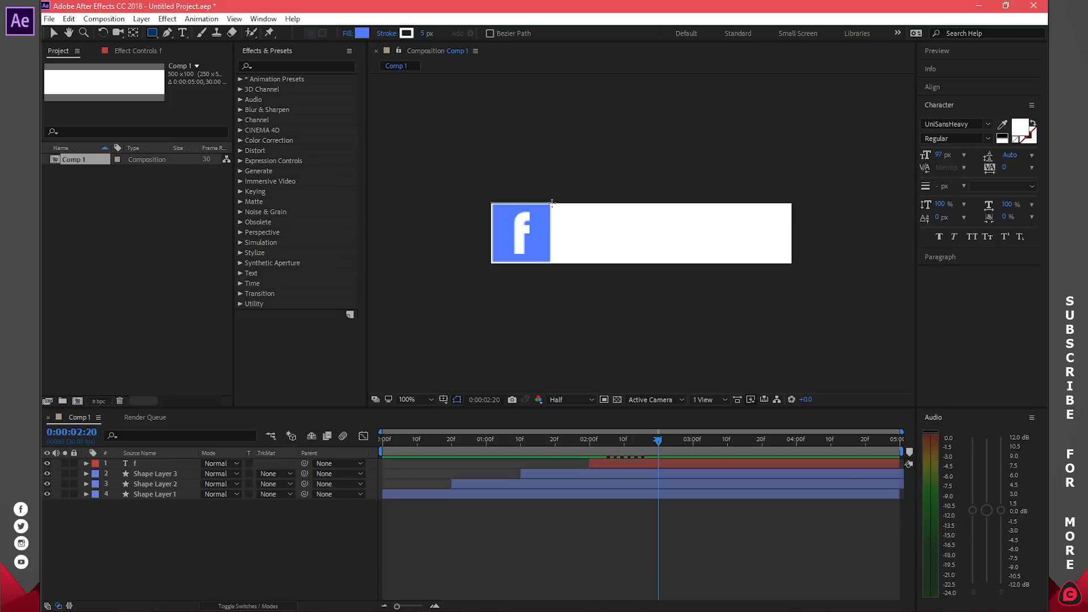
pyautogui.click(423, 33)
pyautogui.press('Return')
# Step: Set the rectangle fill to hex 202020 and draw a dark bar right of the f square
pyautogui.click(360, 33)
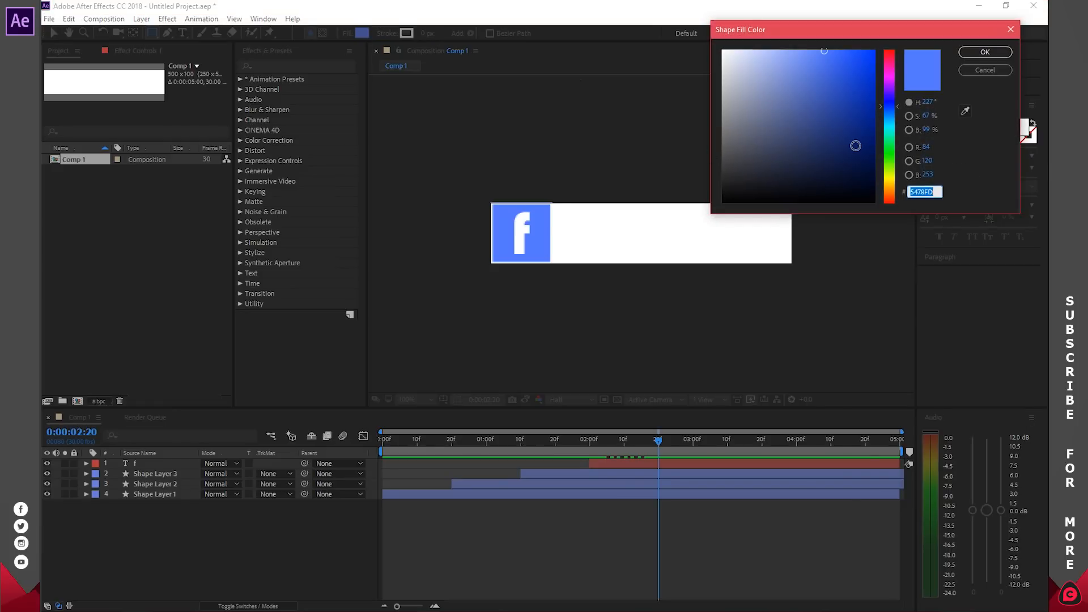
pyautogui.click(723, 172)
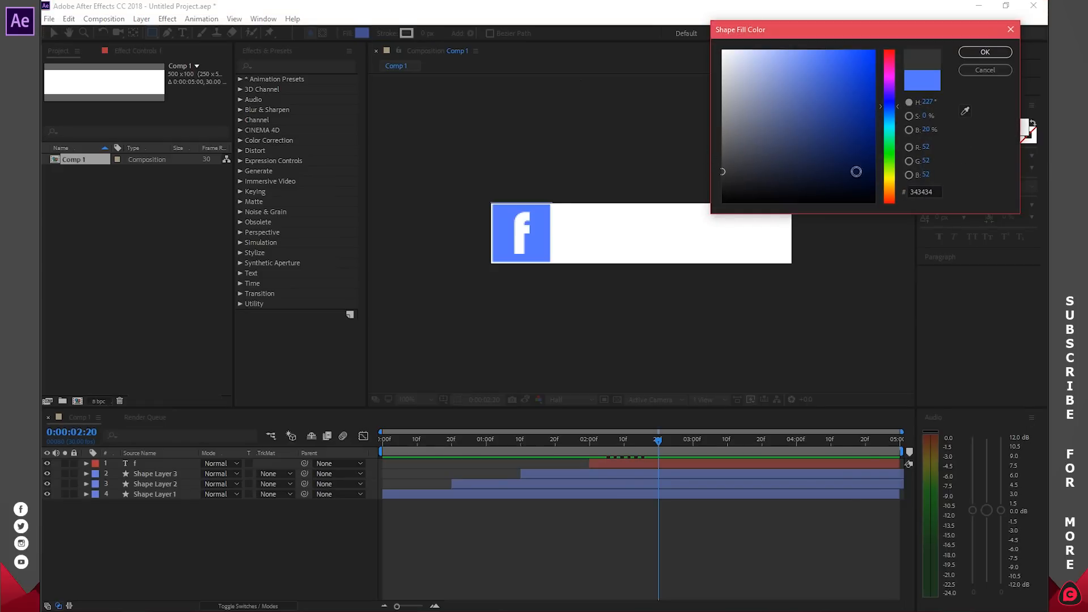
pyautogui.click(935, 190)
pyautogui.write('202020')
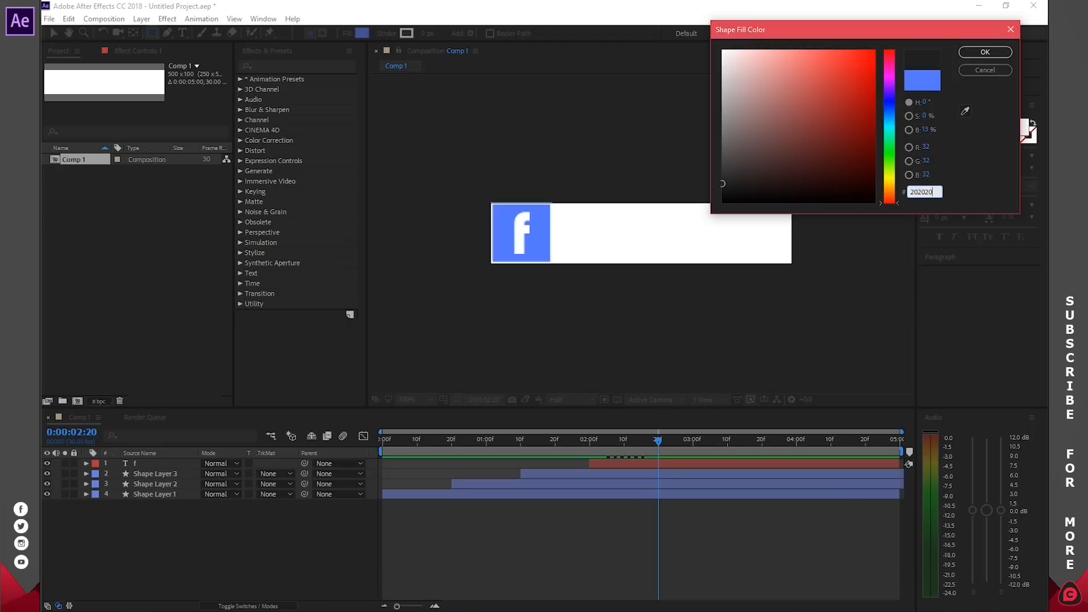
pyautogui.press('Return')
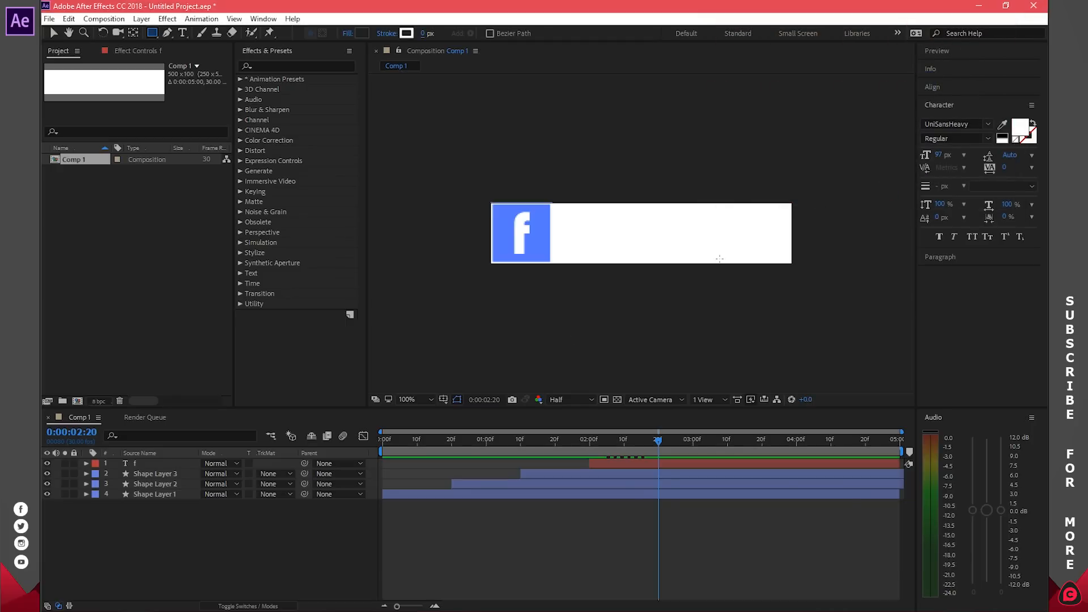
pyautogui.moveTo(553, 202); pyautogui.dragTo(792, 238)
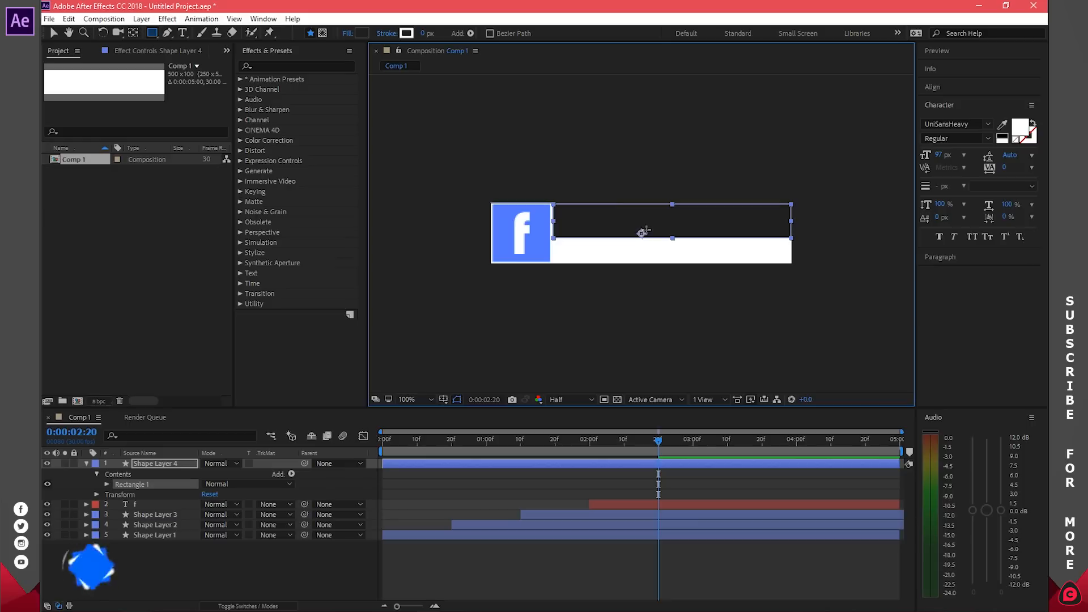
# Step: Trim the dark bar layer to start at 0:00:02:20 and move the current time to 0:00:03:10
pyautogui.click(133, 33)
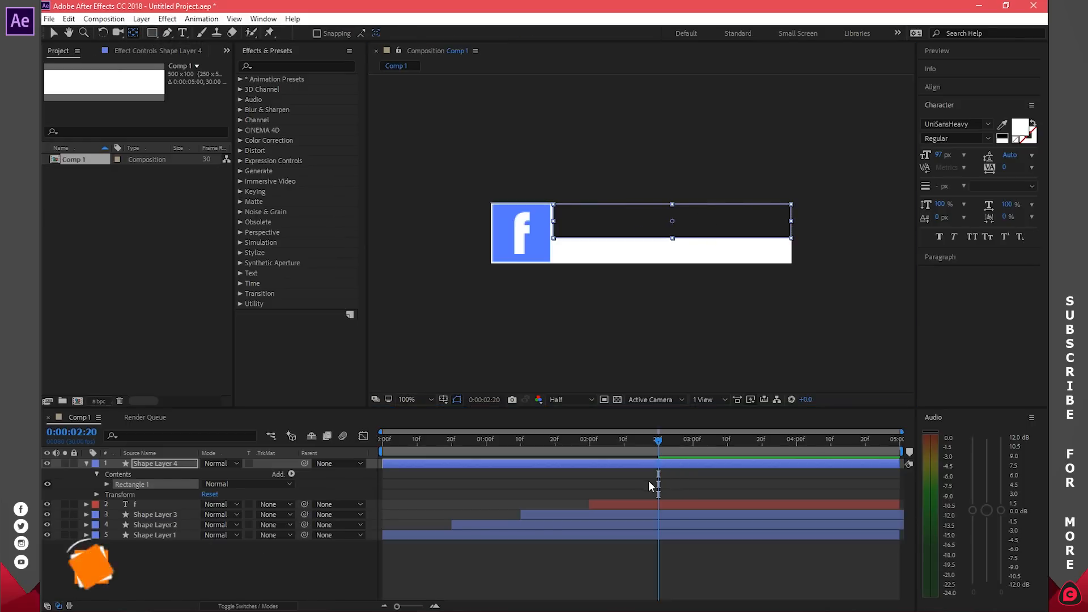
pyautogui.click(677, 475)
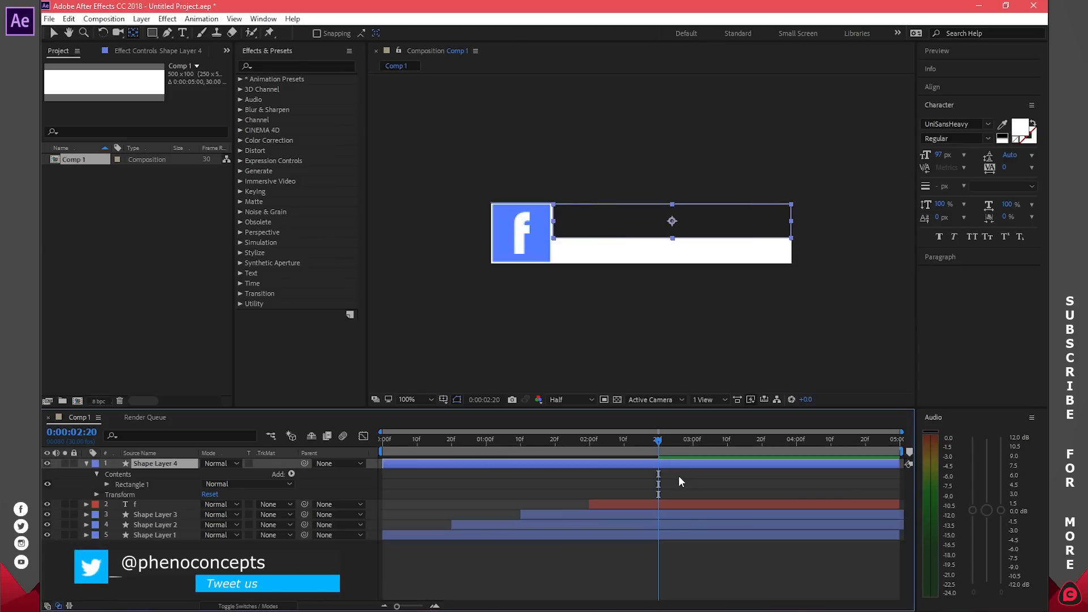
pyautogui.hotkey('alt', '[')
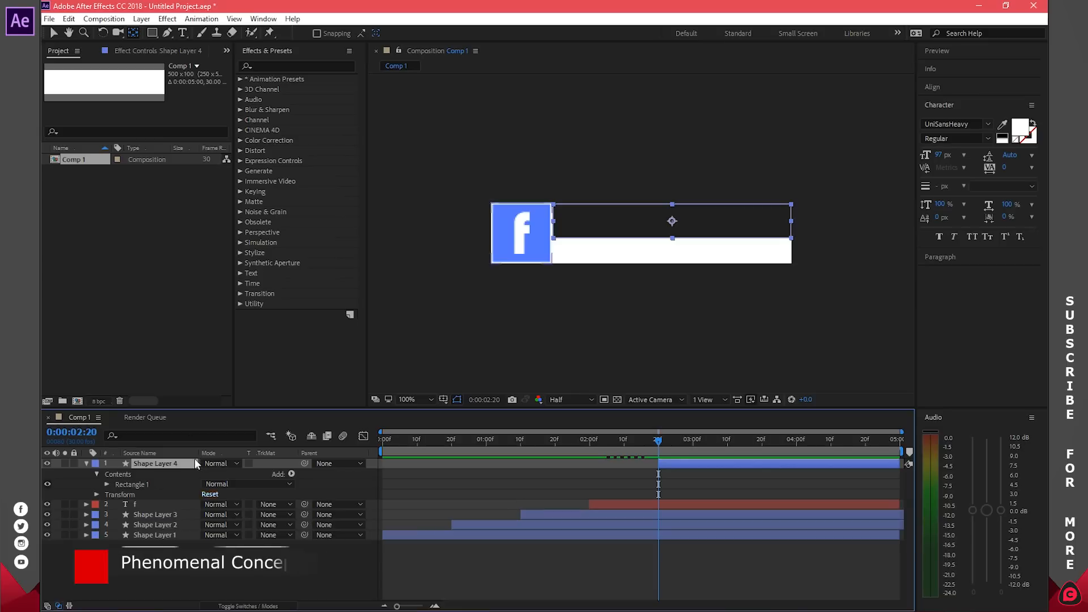
pyautogui.click(86, 463)
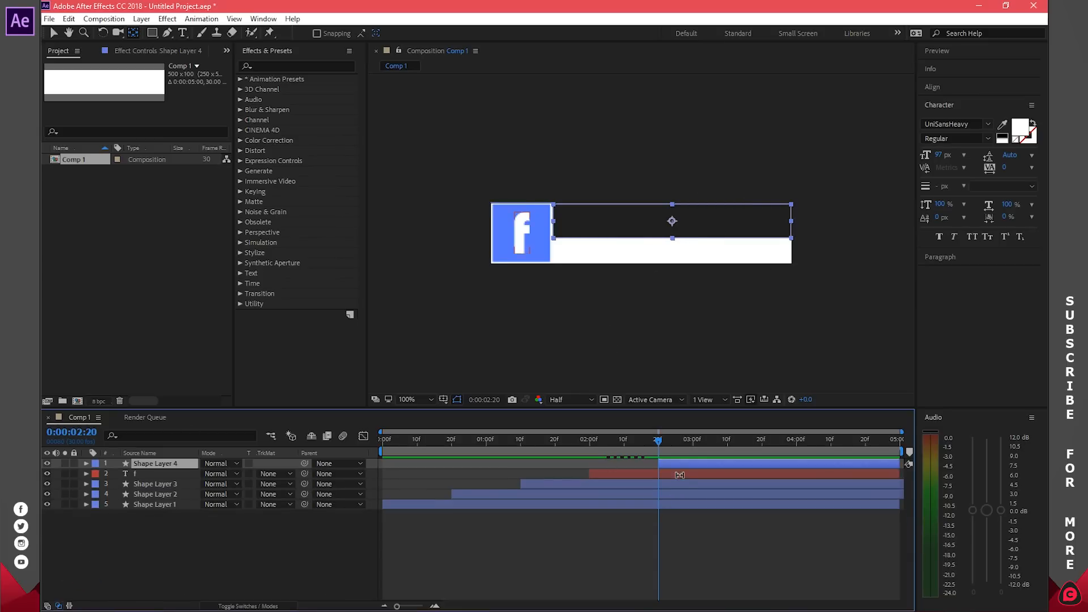
pyautogui.moveTo(661, 440); pyautogui.dragTo(728, 449)
# Step: Keyframe the bar's Position at 0:00:03:10, then at 0:00:02:20 push it left out of view
pyautogui.press('p')
pyautogui.click(117, 475)
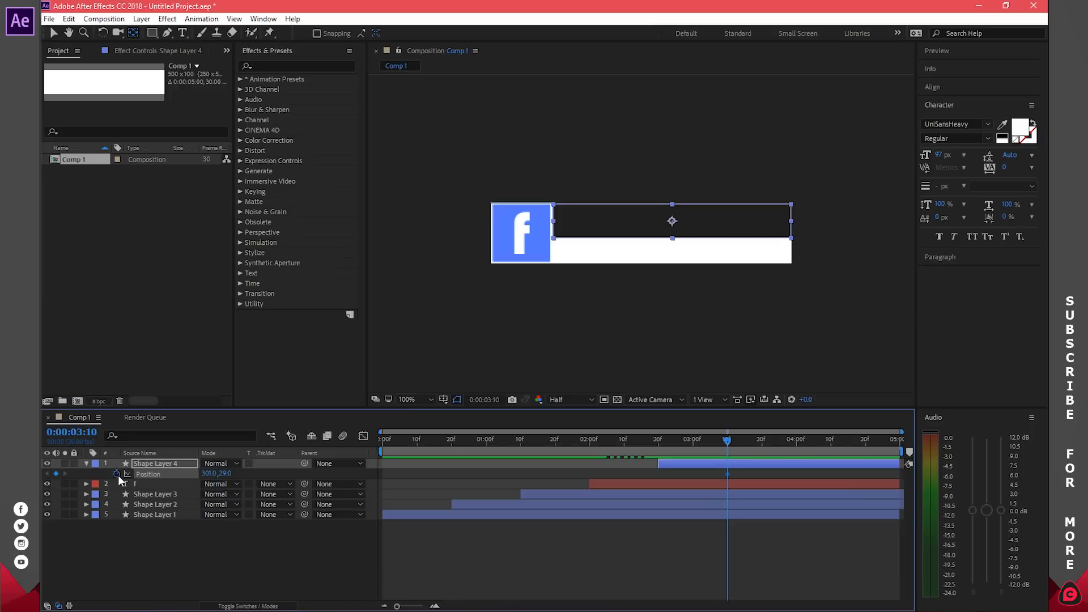
pyautogui.moveTo(728, 440); pyautogui.dragTo(659, 443)
pyautogui.moveTo(208, 477); pyautogui.dragTo(119, 477)
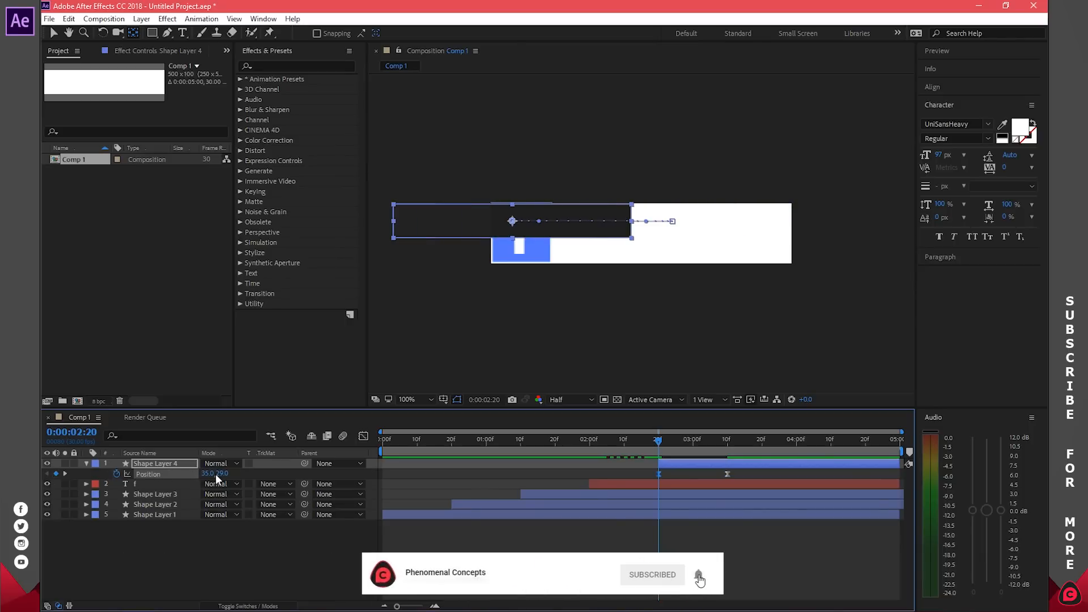
pyautogui.moveTo(216, 479); pyautogui.dragTo(122, 472)
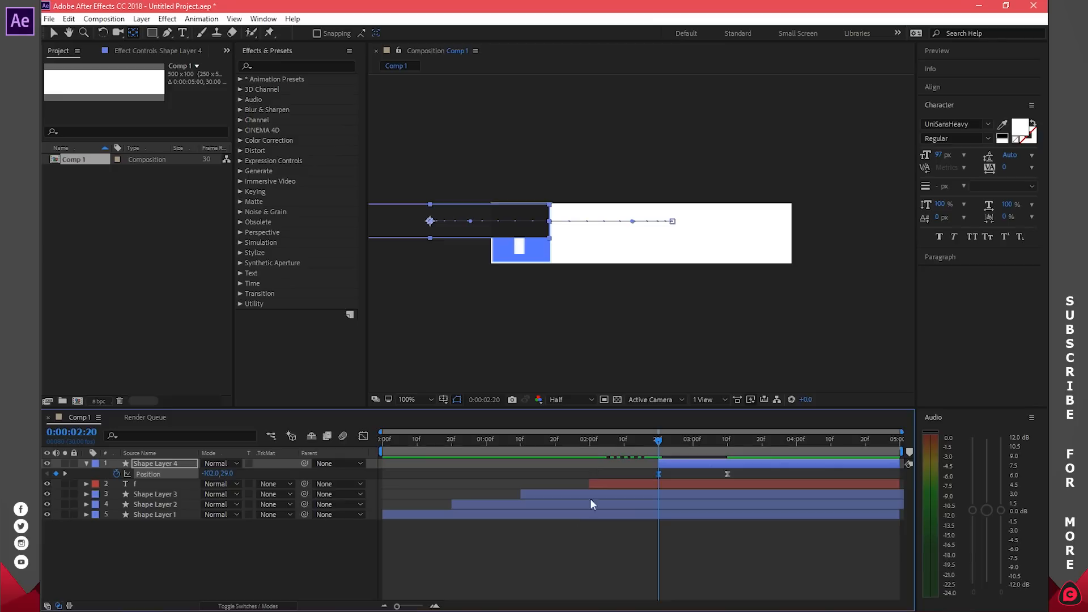
pyautogui.click(683, 484)
pyautogui.click(680, 463)
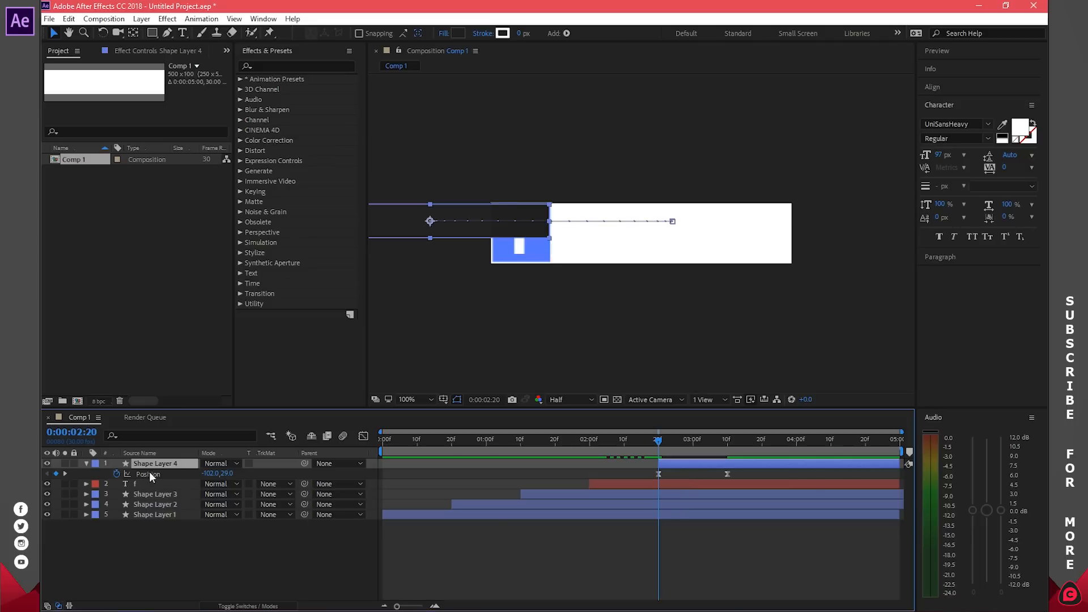
pyautogui.click(86, 464)
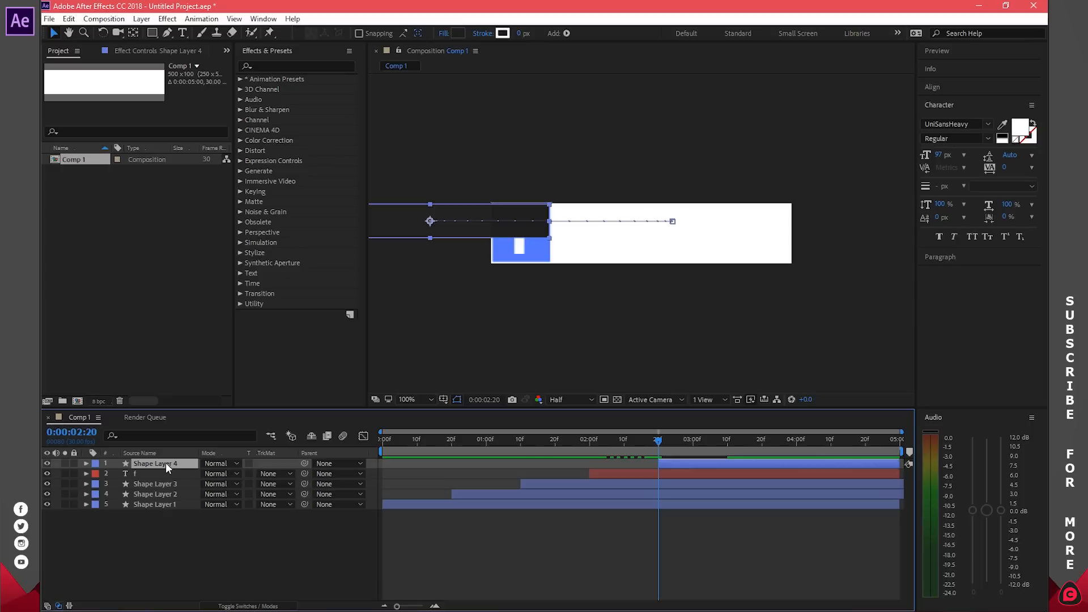
# Step: Rename Shape Layer 4 to 'Rectangle', move it to the bottom of the layer stack, and preview
pyautogui.write('Rectangle')
pyautogui.press('Return')
pyautogui.click(165, 505)
pyautogui.click(163, 484)
pyautogui.click(163, 502)
pyautogui.click(160, 463)
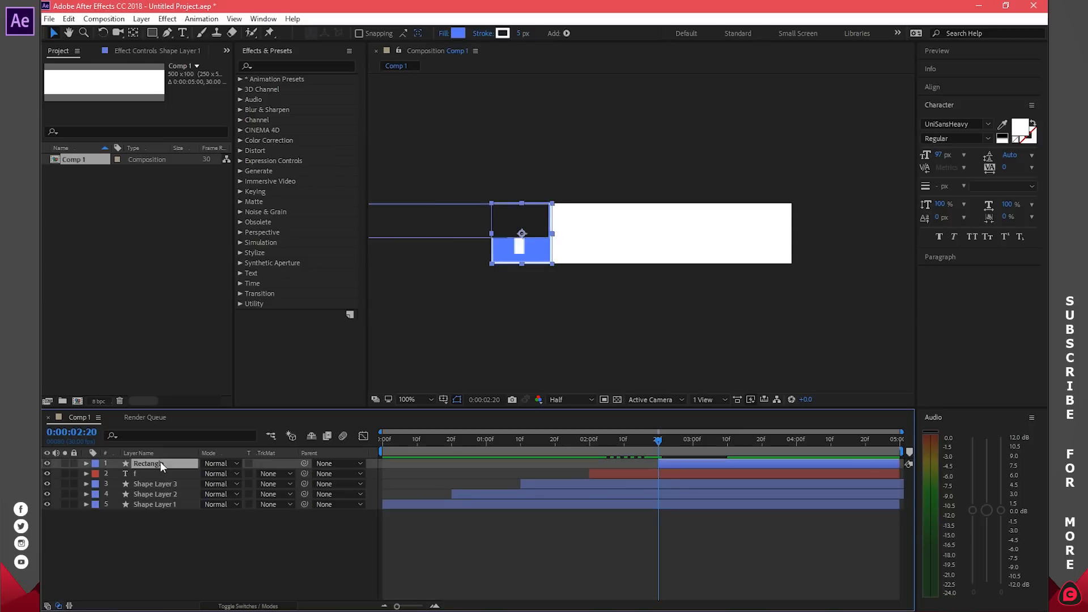
pyautogui.moveTo(159, 464); pyautogui.dragTo(164, 545)
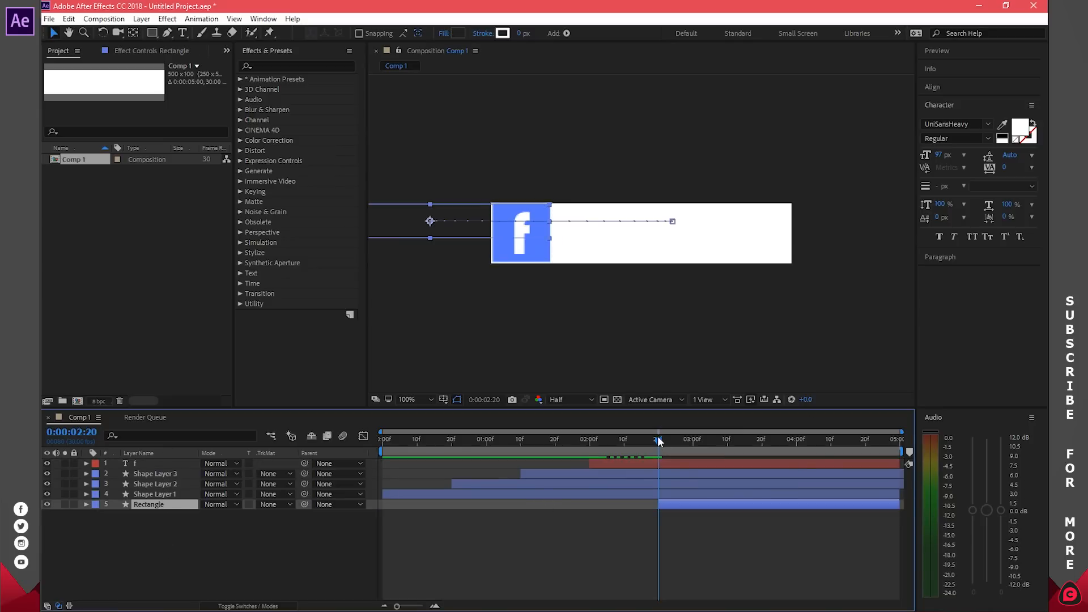
pyautogui.moveTo(658, 440); pyautogui.dragTo(729, 445)
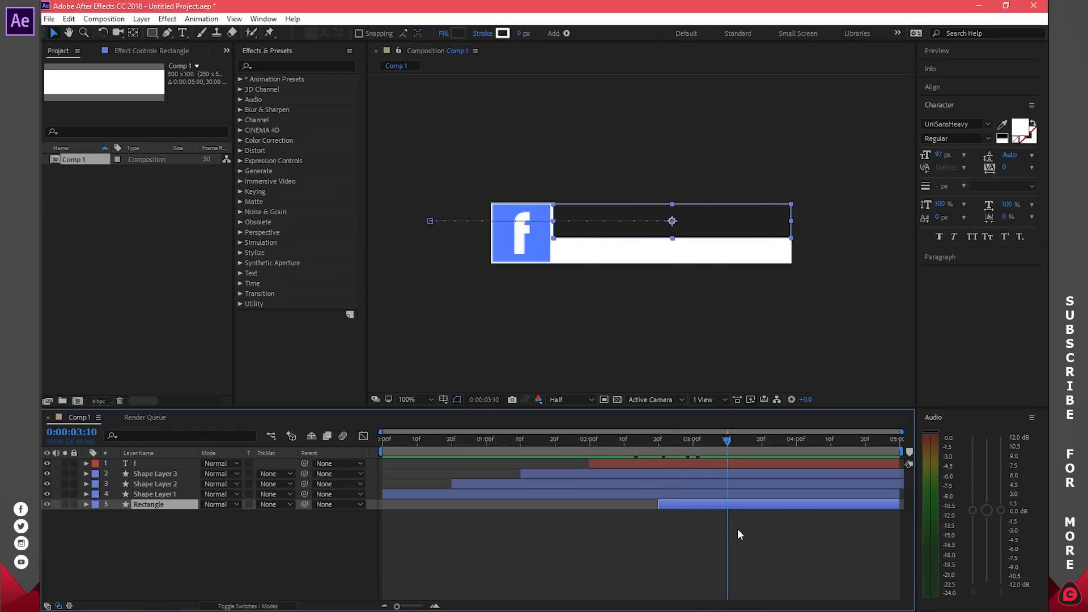
pyautogui.click(748, 549)
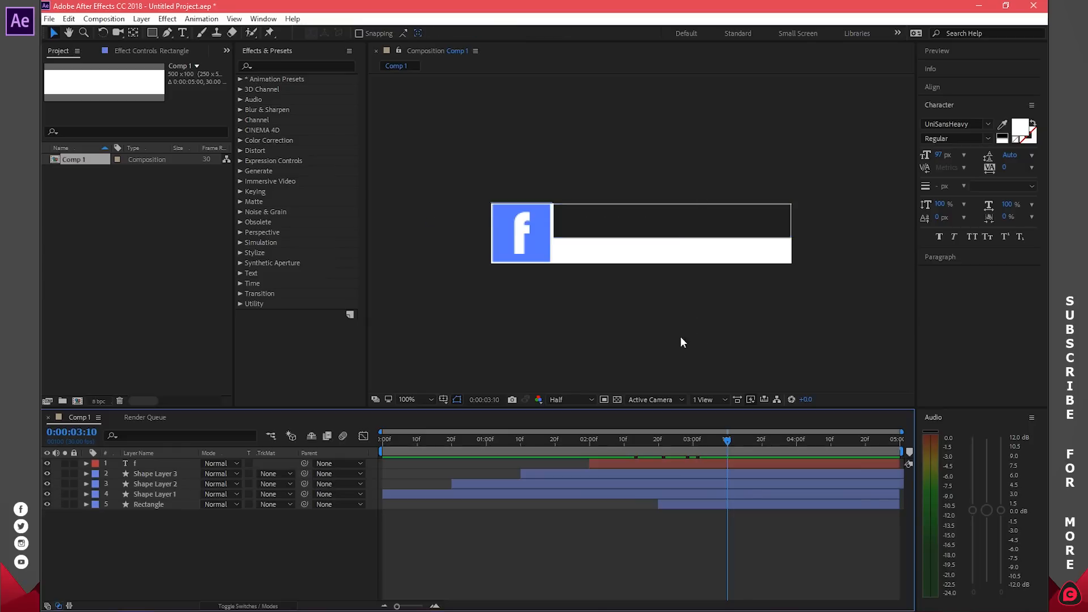
pyautogui.click(182, 32)
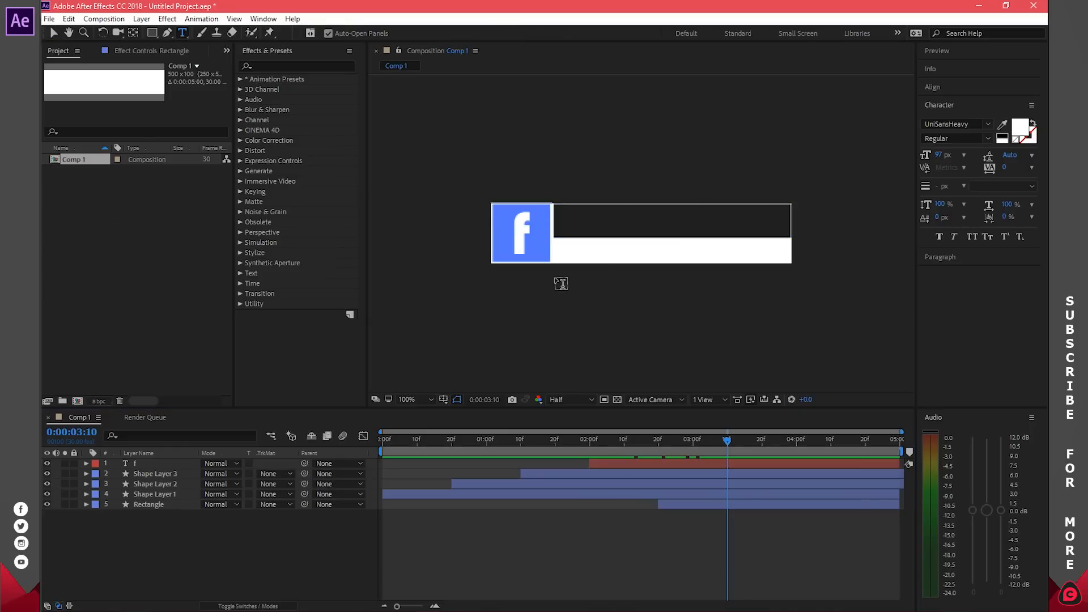
# Step: Type the title 'PhenoConcepts' in UniSansRegular and move it into the dark bar
pyautogui.click(598, 261)
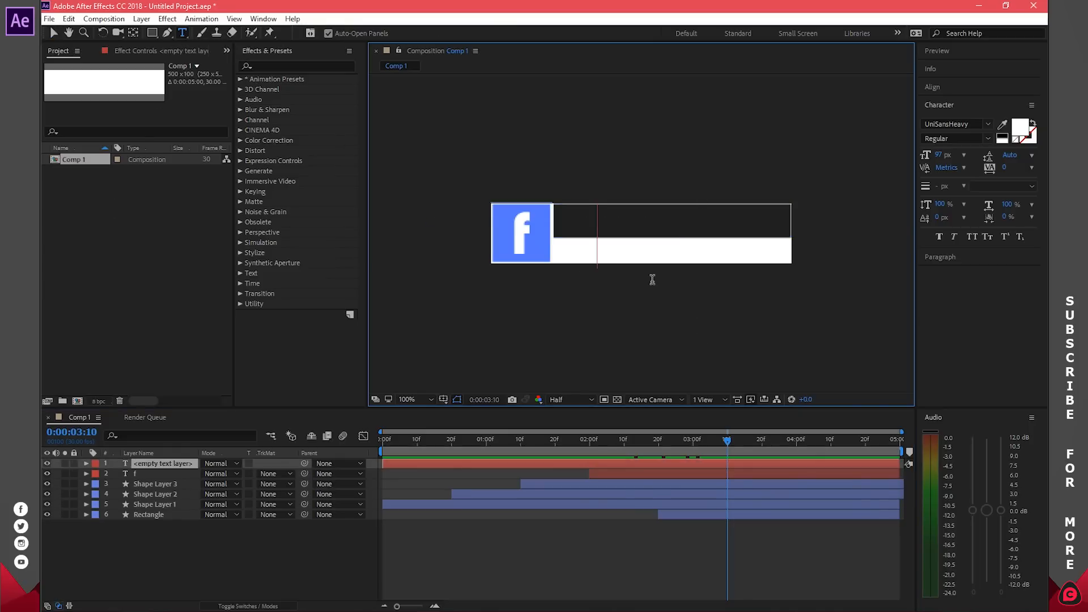
pyautogui.write('P')
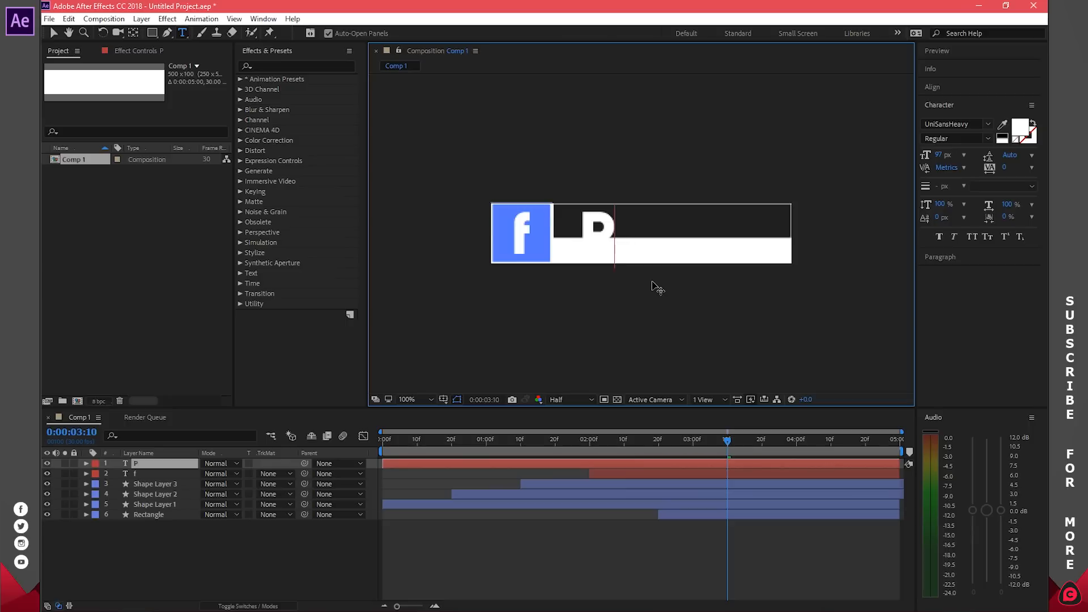
pyautogui.write('henoConcepts')
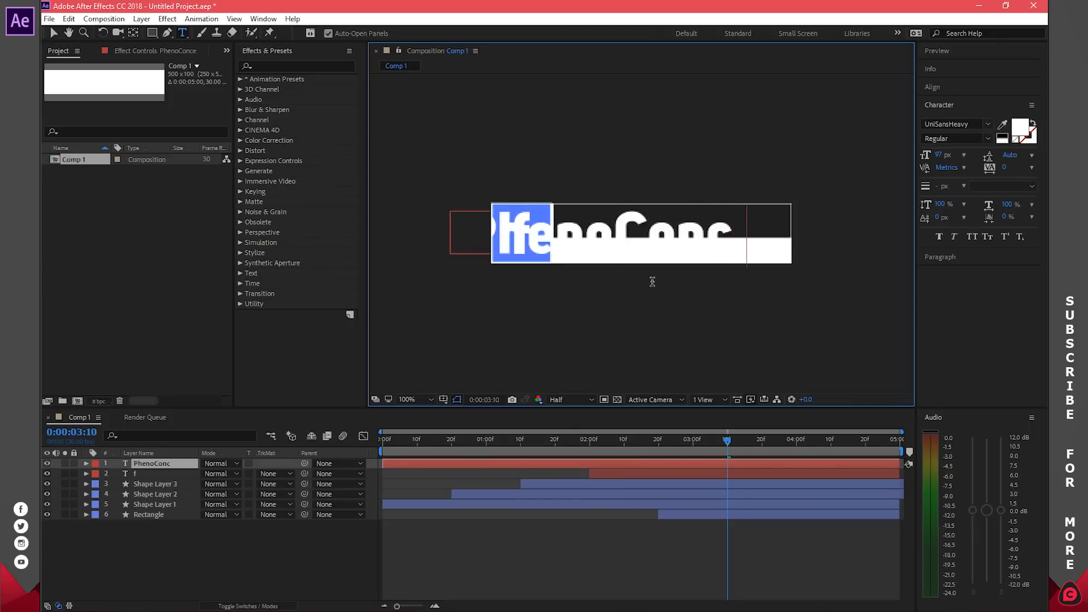
pyautogui.hotkey('ctrl', 'a')
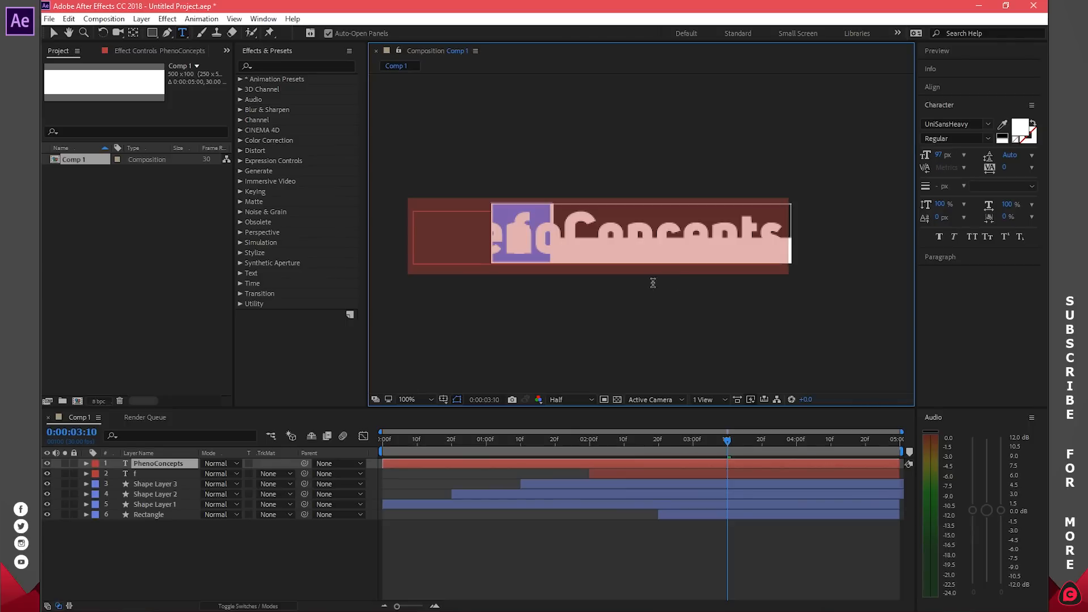
pyautogui.click(988, 124)
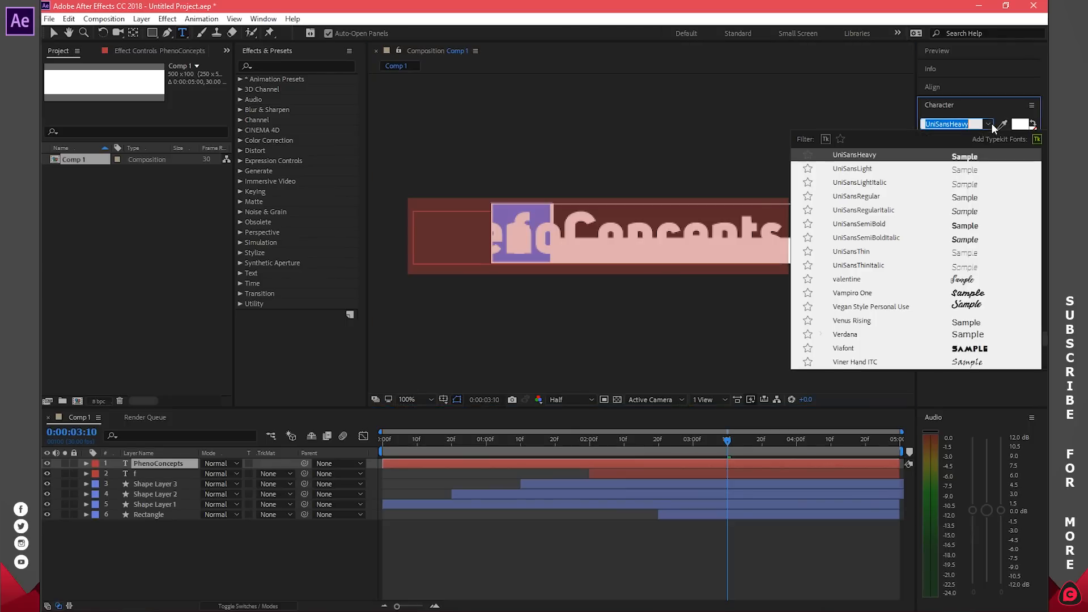
pyautogui.click(879, 197)
pyautogui.click(962, 154)
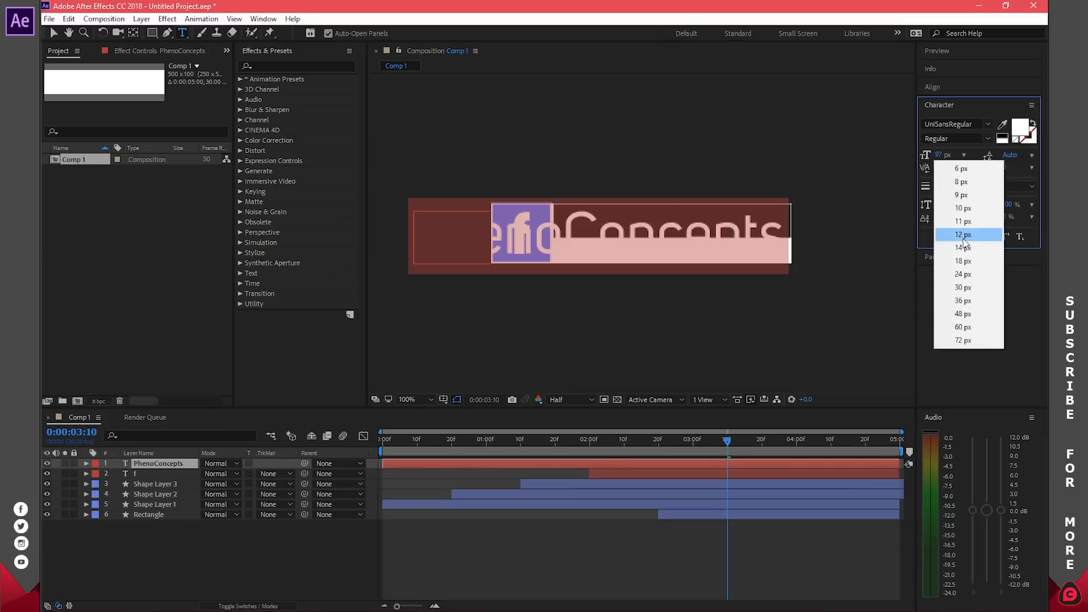
pyautogui.click(964, 262)
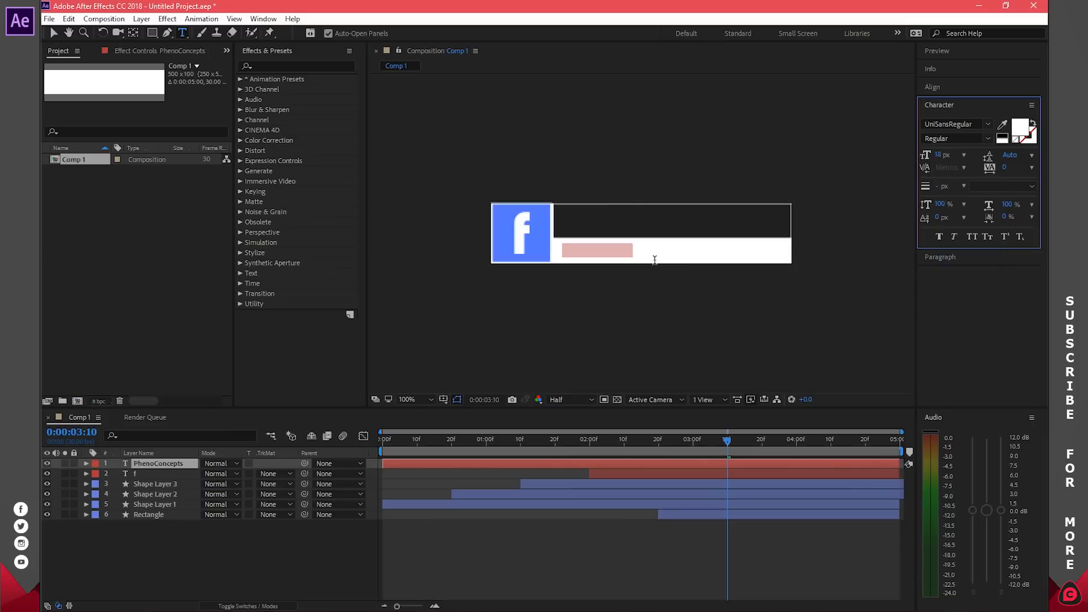
pyautogui.click(965, 154)
pyautogui.click(970, 313)
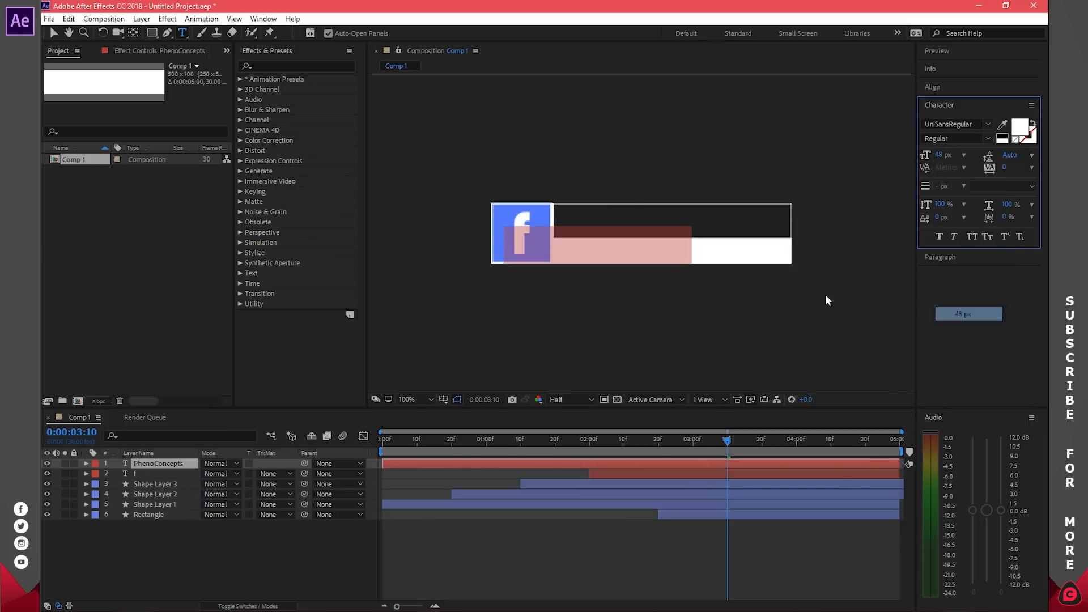
pyautogui.click(643, 252)
pyautogui.moveTo(671, 256); pyautogui.dragTo(783, 212)
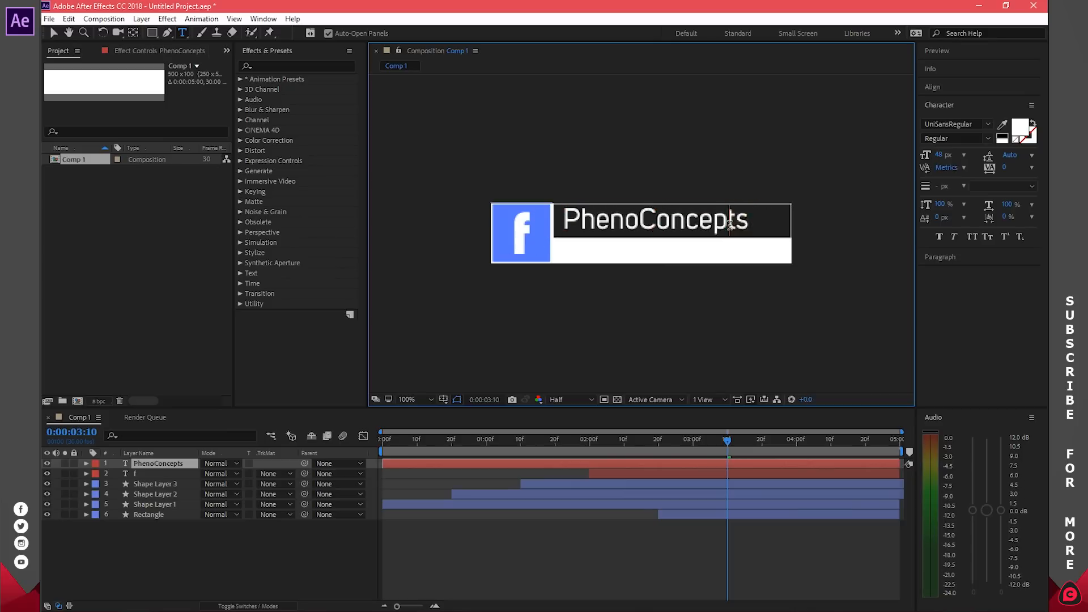
# Step: Set the PhenoConcepts text size to 45 px and preview the animation
pyautogui.hotkey('ctrl', 'a')
pyautogui.click(936, 154)
pyautogui.write('45')
pyautogui.press('Return')
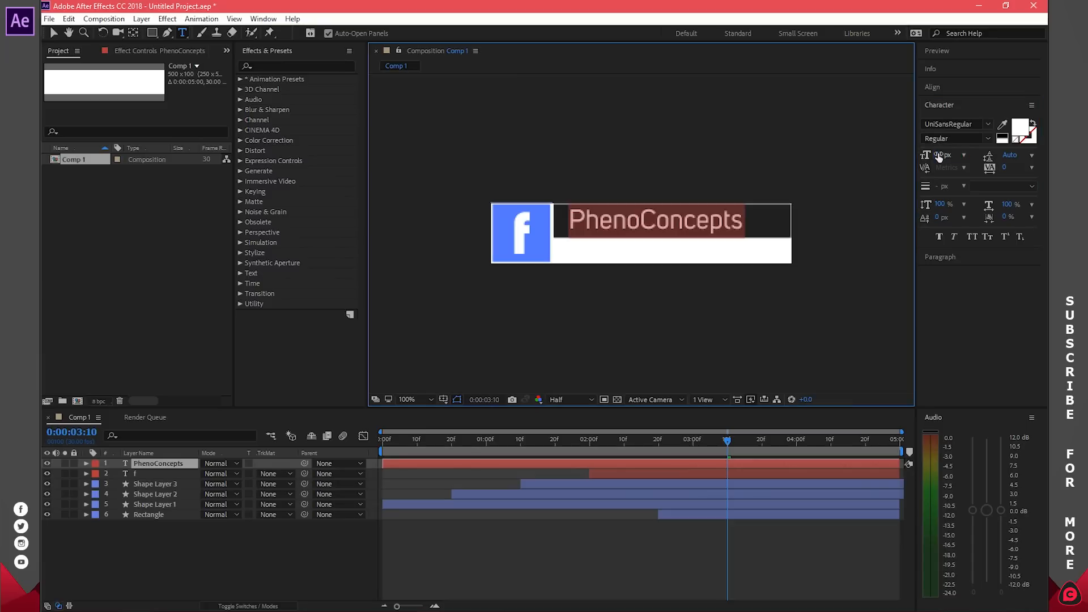
pyautogui.click(697, 227)
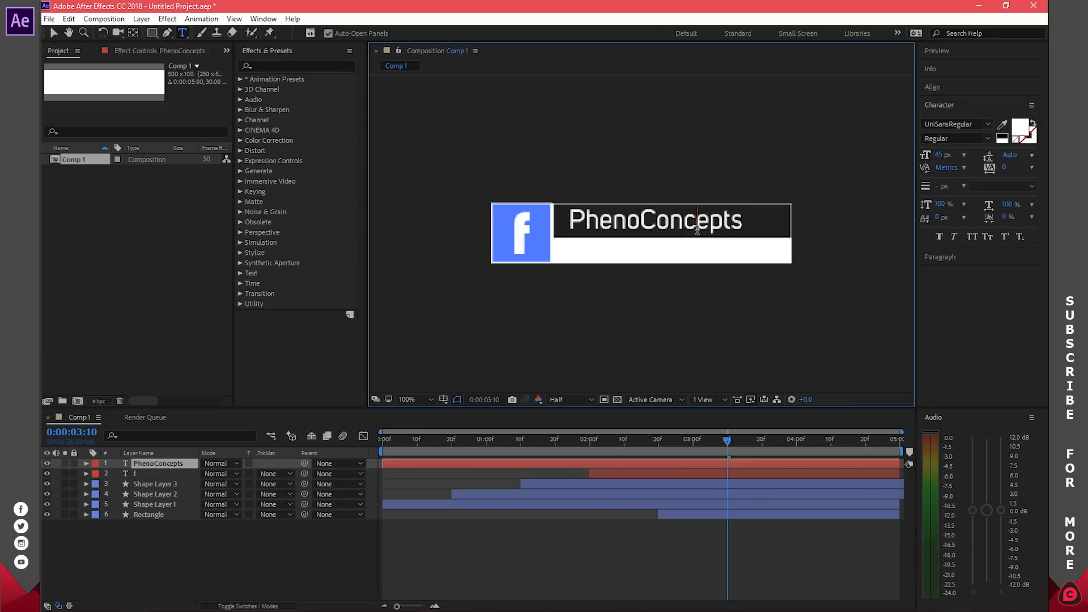
pyautogui.click(736, 464)
pyautogui.press('space')
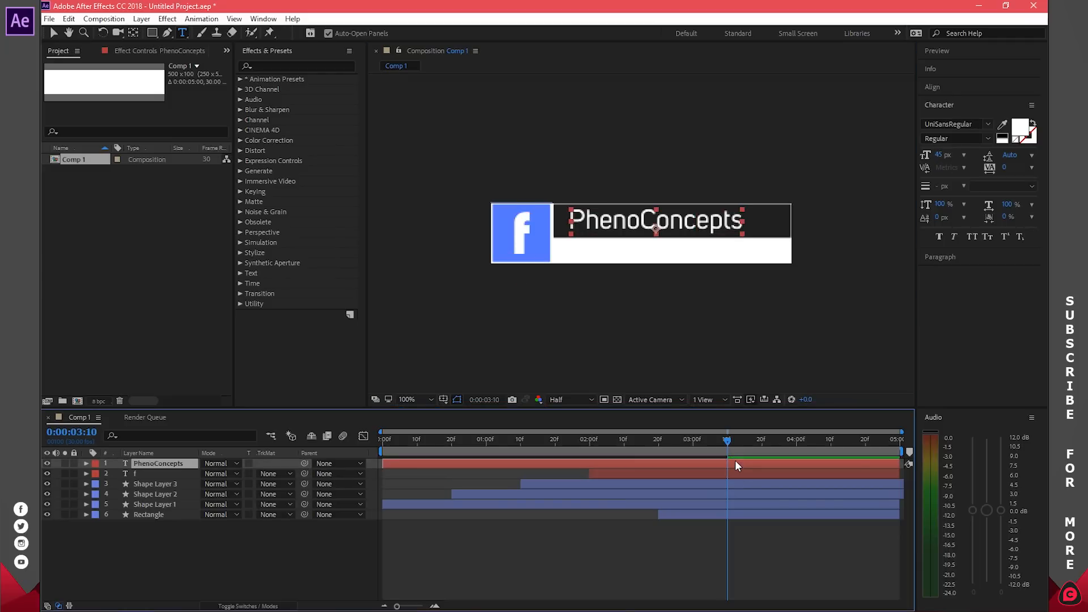
# Step: Trim the title to start at 0:00:03:10 and keyframe 100% opacity at 0:00:03:20
pyautogui.hotkey('alt', '[')
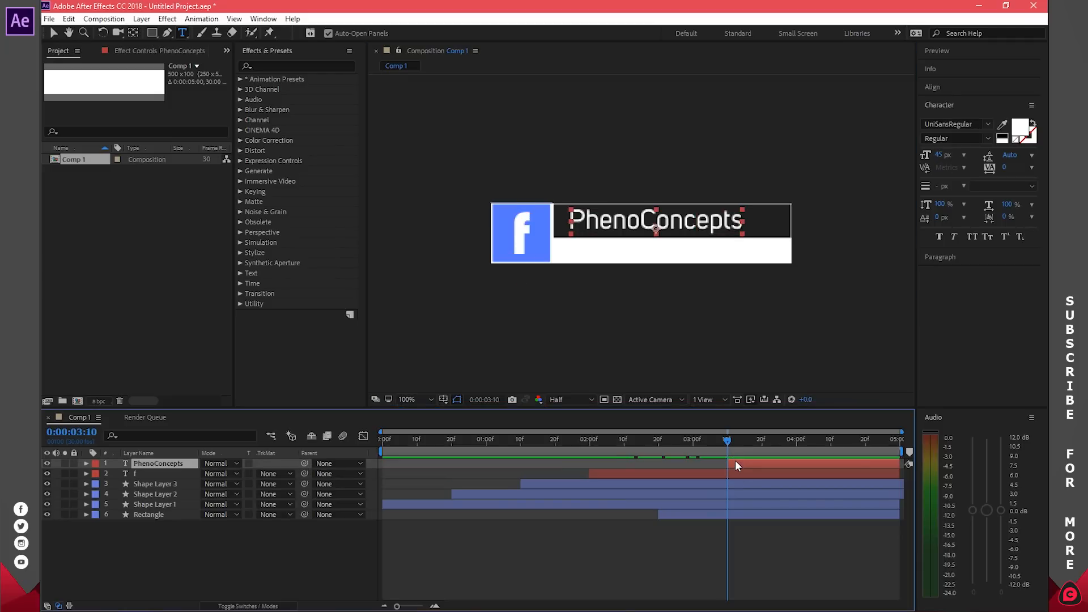
pyautogui.click(134, 33)
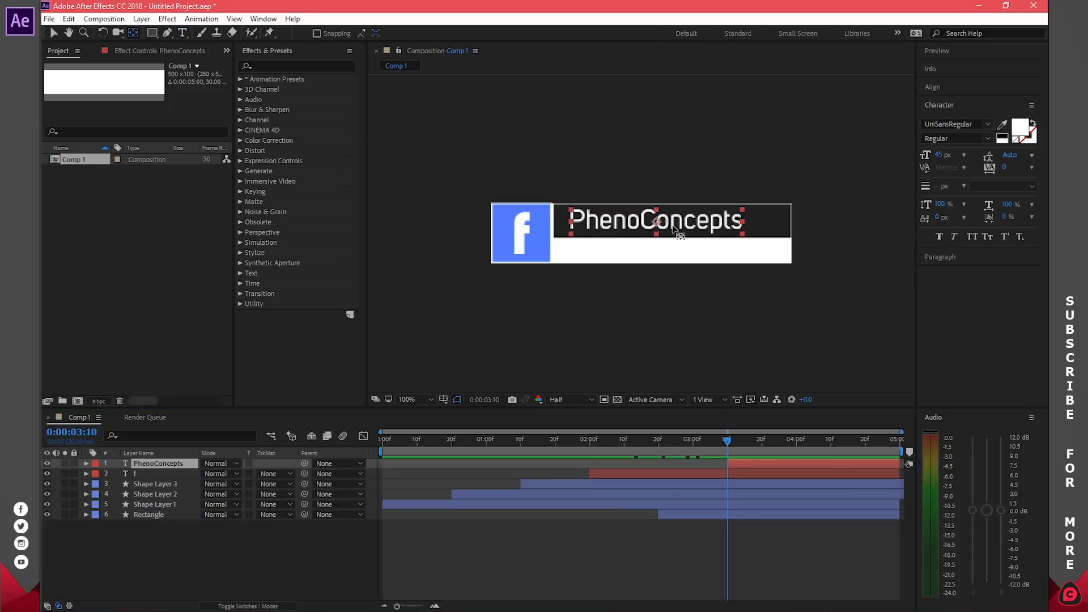
pyautogui.moveTo(727, 441); pyautogui.dragTo(764, 447)
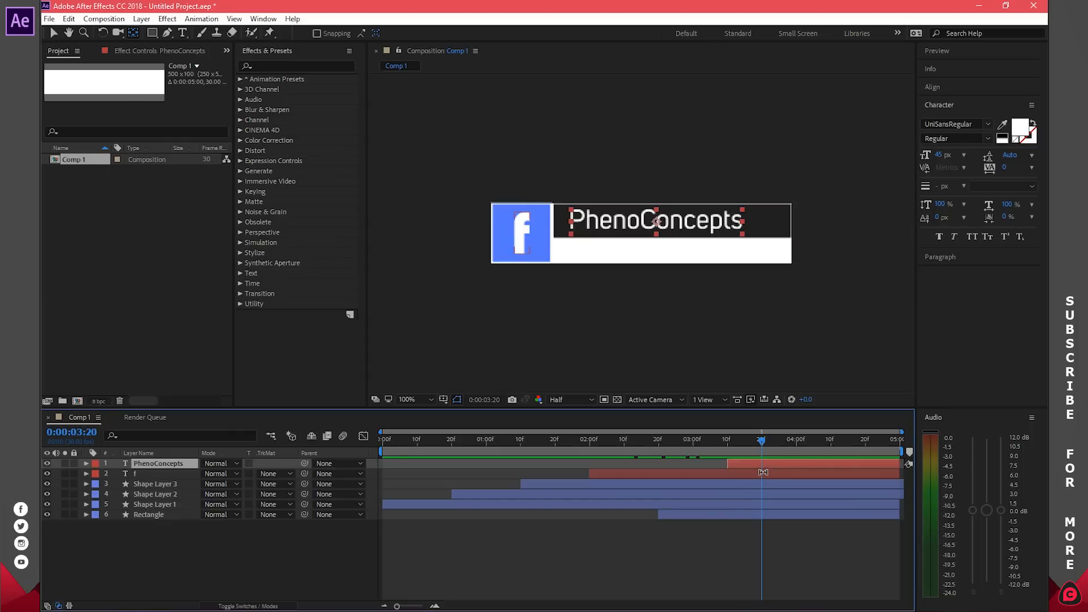
pyautogui.press('t')
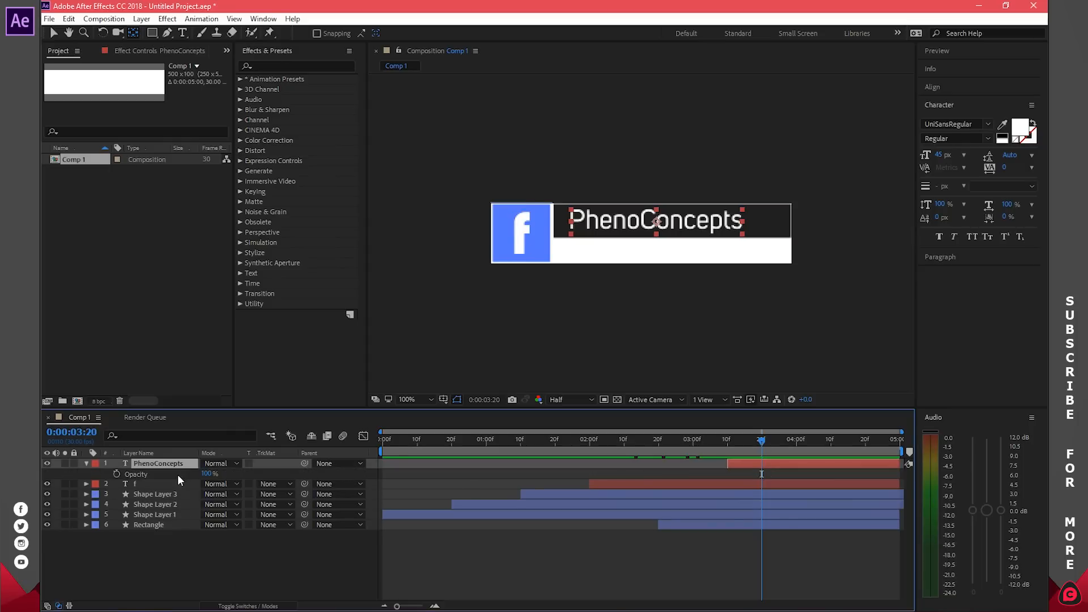
pyautogui.click(117, 473)
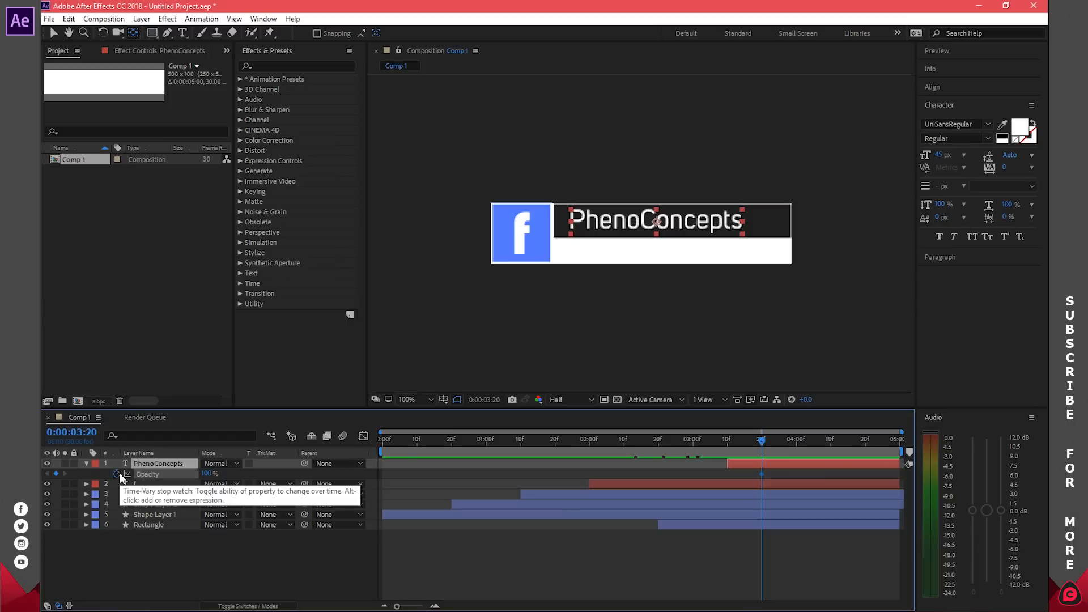
# Step: Set 0% opacity at 0:00:03:10, preview the fade-in, and duplicate the title layer
pyautogui.click(760, 442)
pyautogui.moveTo(761, 443); pyautogui.dragTo(728, 441)
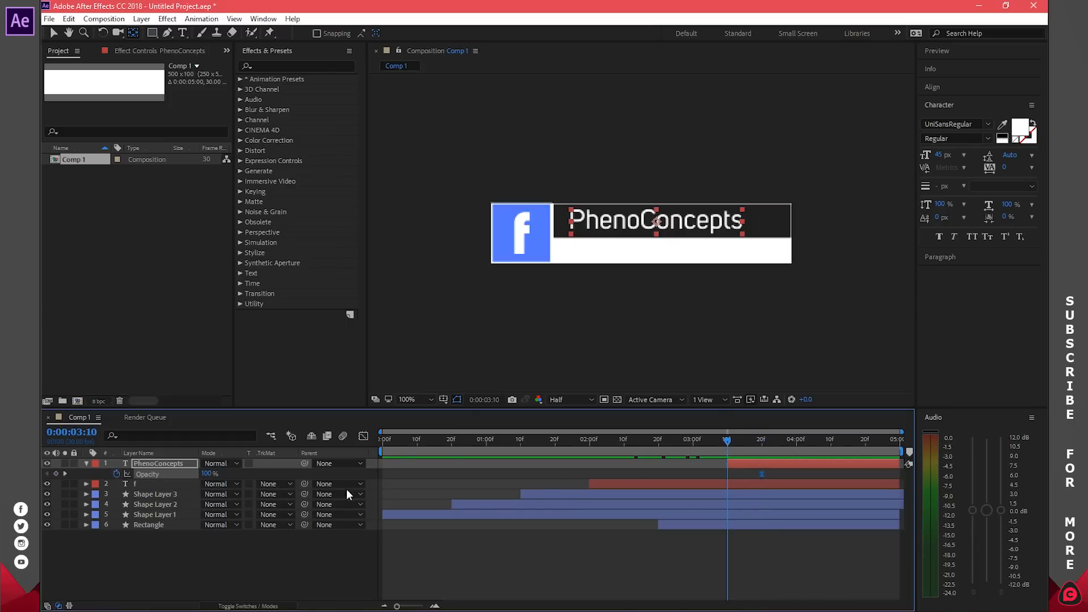
pyautogui.click(208, 473)
pyautogui.write('0')
pyautogui.press('Return')
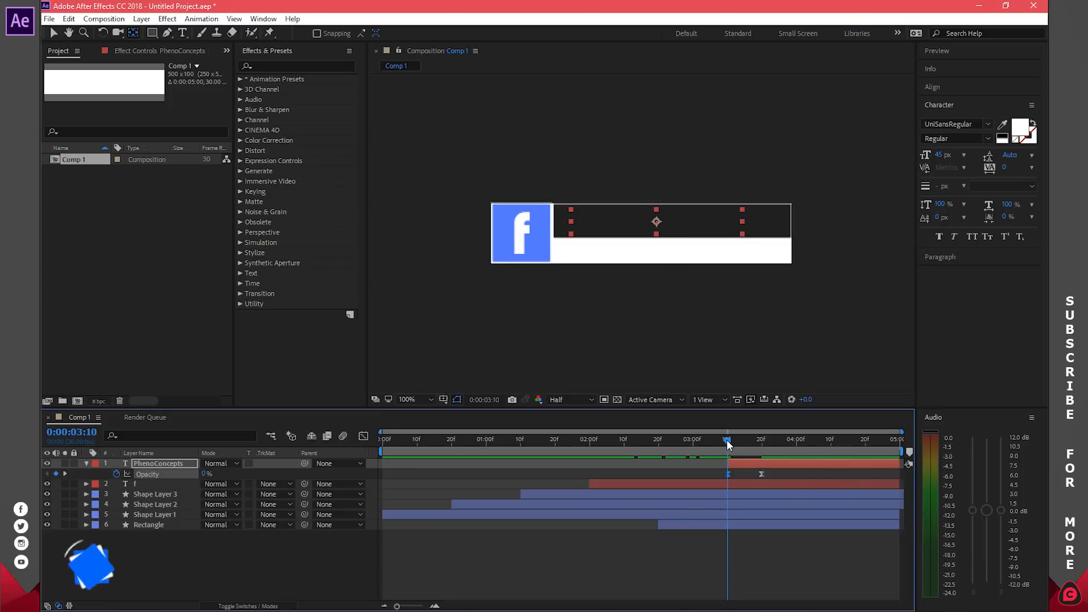
pyautogui.moveTo(730, 440); pyautogui.dragTo(762, 439)
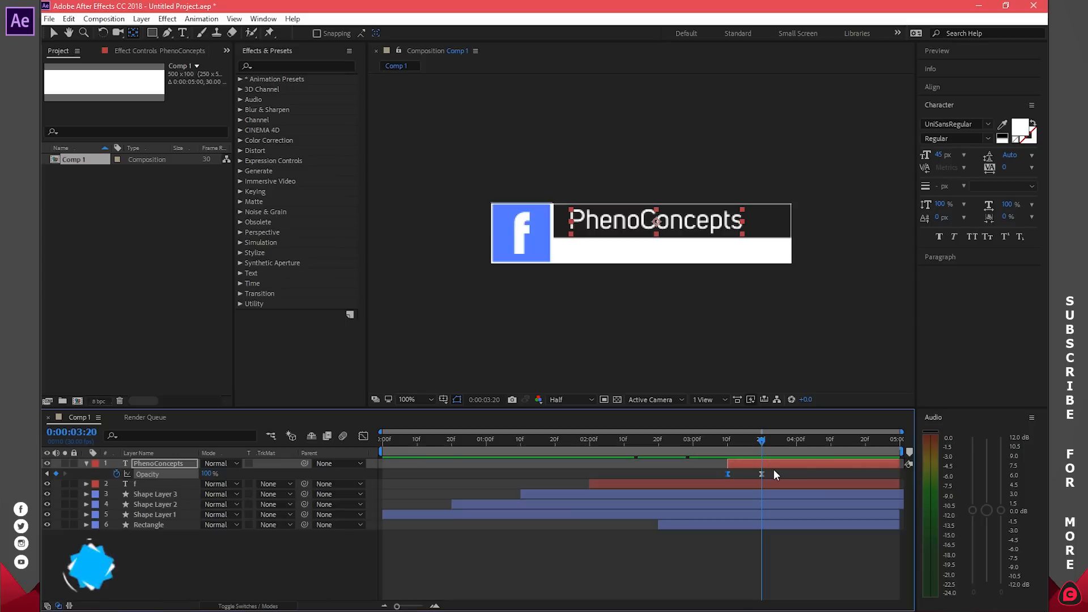
pyautogui.hotkey('ctrl', 'd')
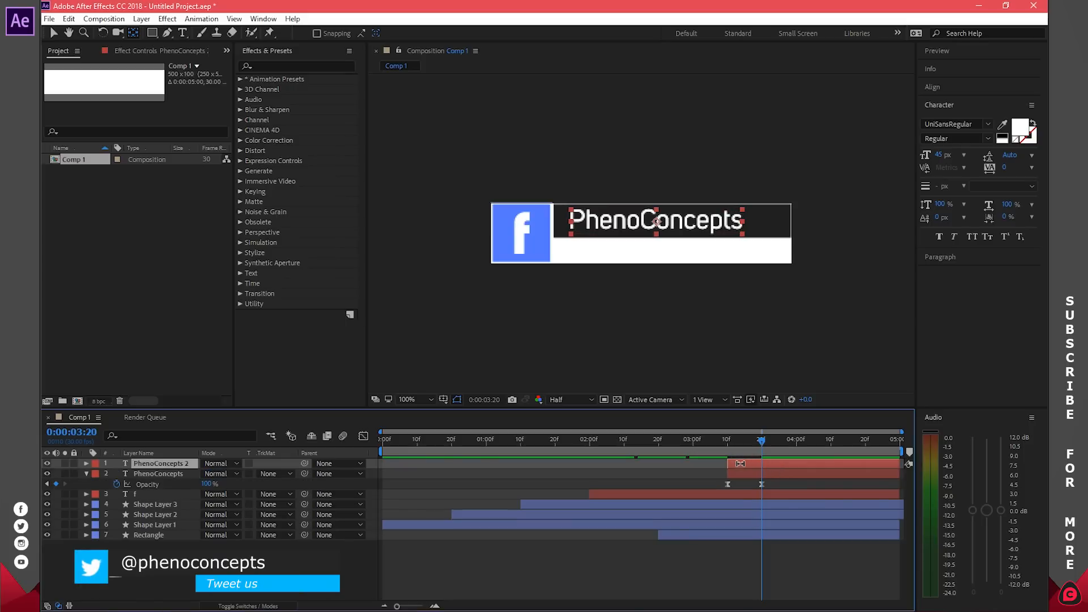
# Step: Start the PhenoConcepts 2 layer at 0:00:04:10 and move it into the white strip below the bar
pyautogui.press('v')
pyautogui.moveTo(738, 462); pyautogui.dragTo(831, 441)
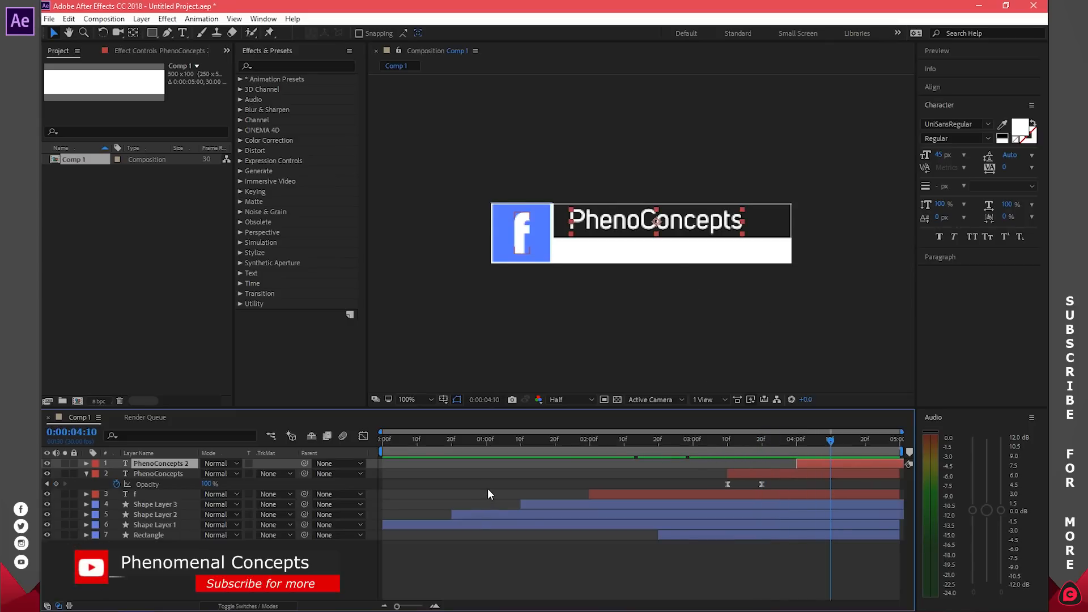
pyautogui.press('p')
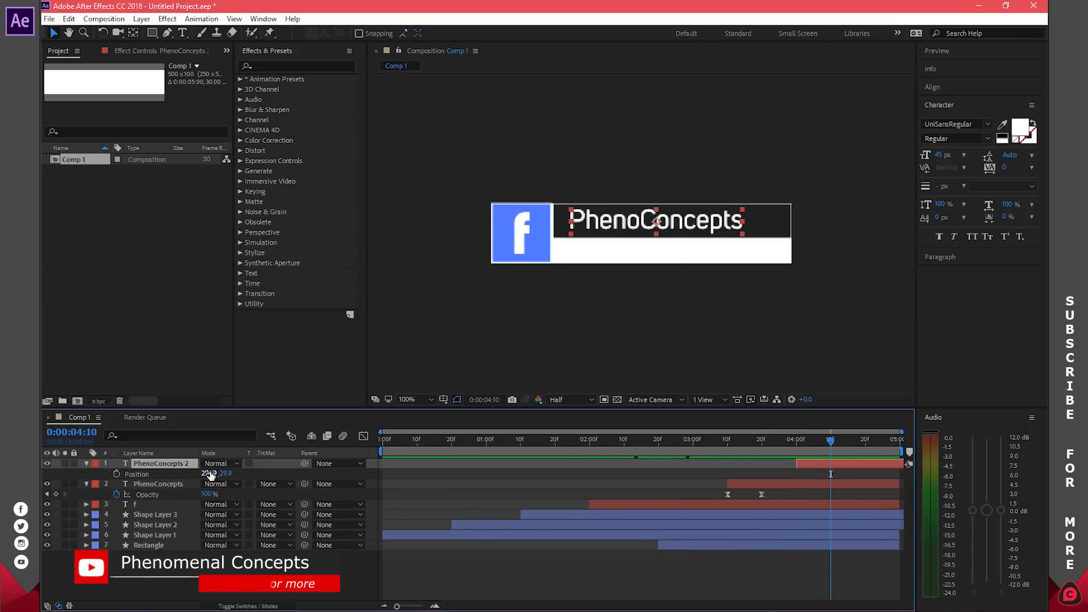
pyautogui.moveTo(209, 474); pyautogui.dragTo(223, 474)
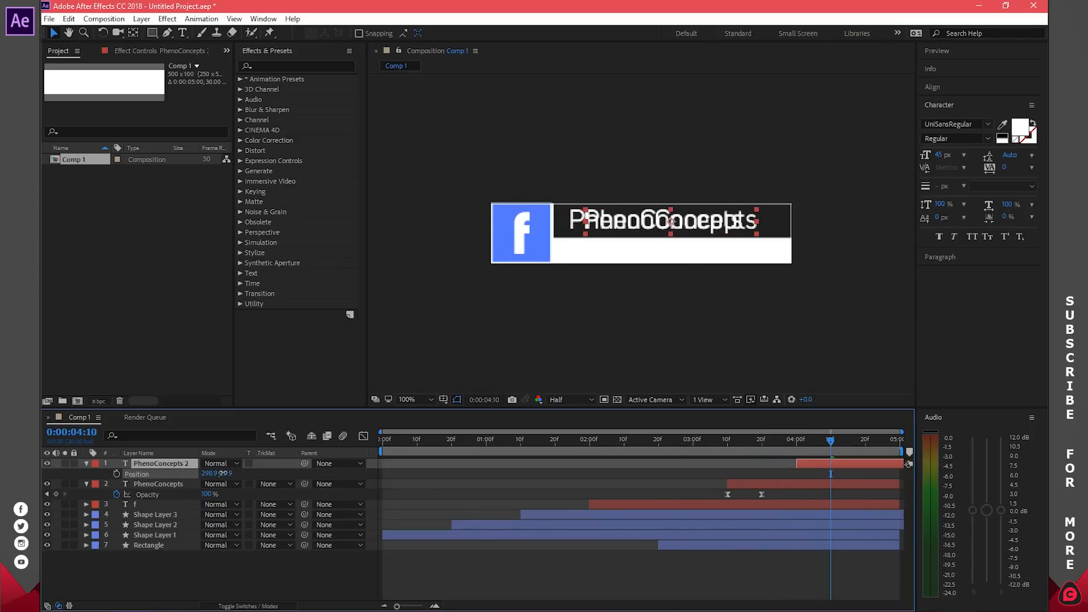
pyautogui.hotkey('ctrl', 'z')
pyautogui.moveTo(223, 473); pyautogui.dragTo(260, 472)
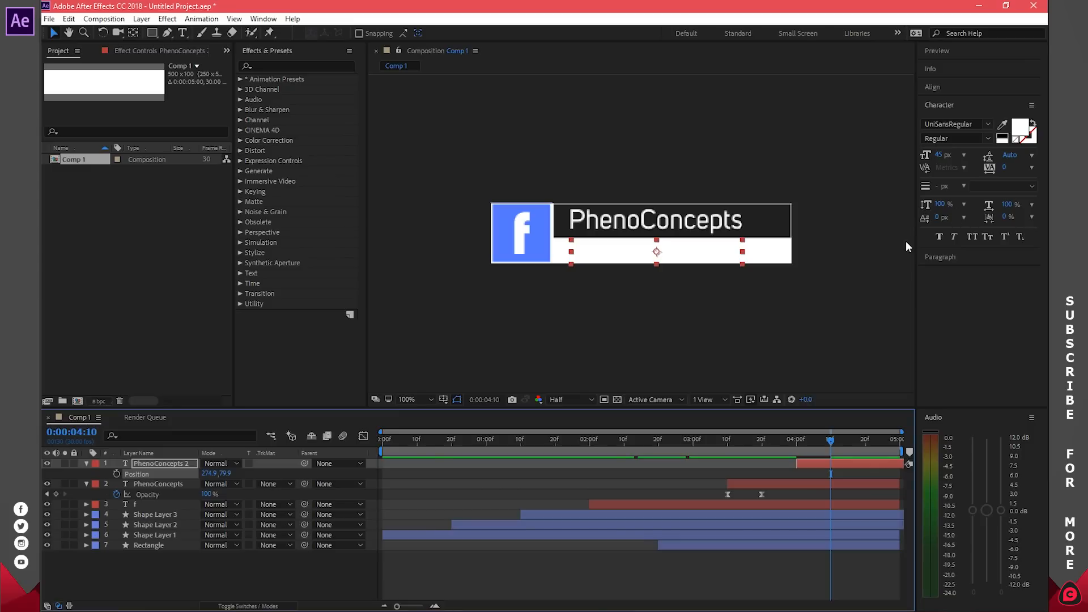
pyautogui.click(182, 33)
pyautogui.doubleClick(676, 251)
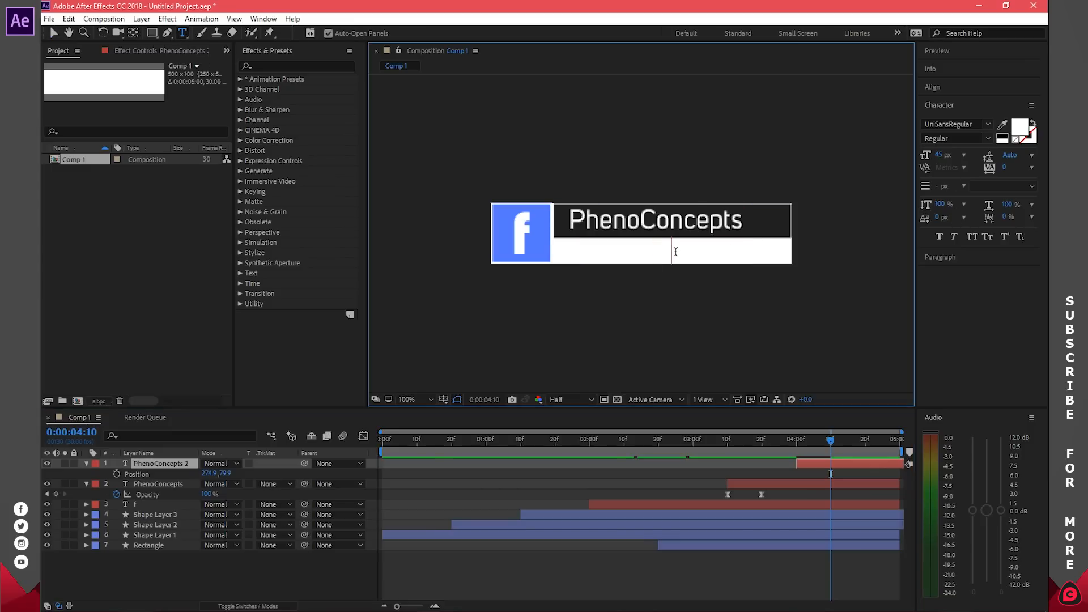
# Step: Sample the f square's blue as the text colour and type 'Let's be friends'
pyautogui.click(1021, 129)
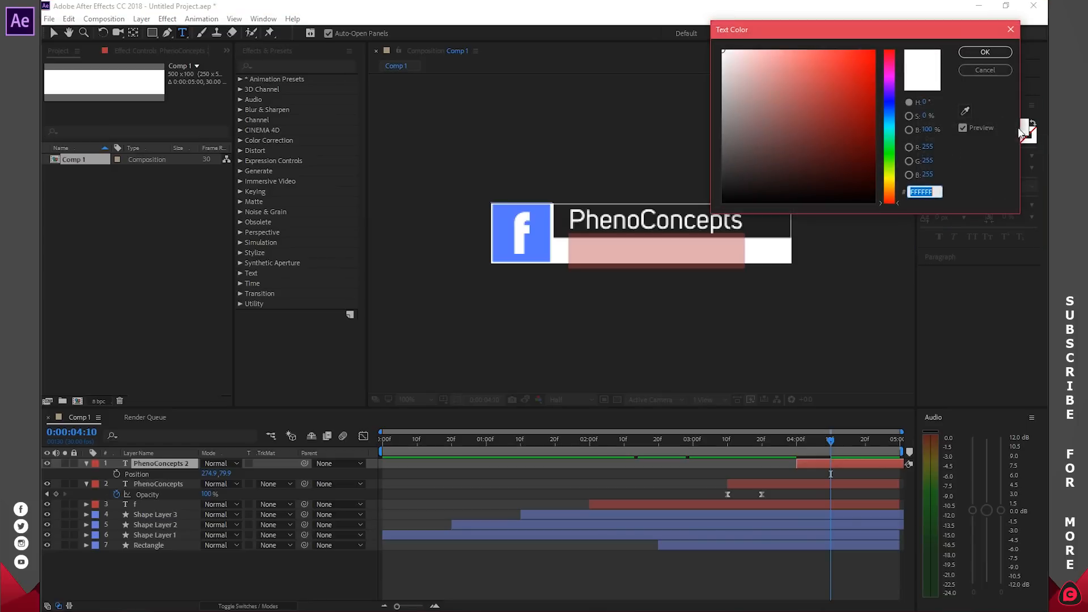
pyautogui.click(966, 111)
pyautogui.click(540, 220)
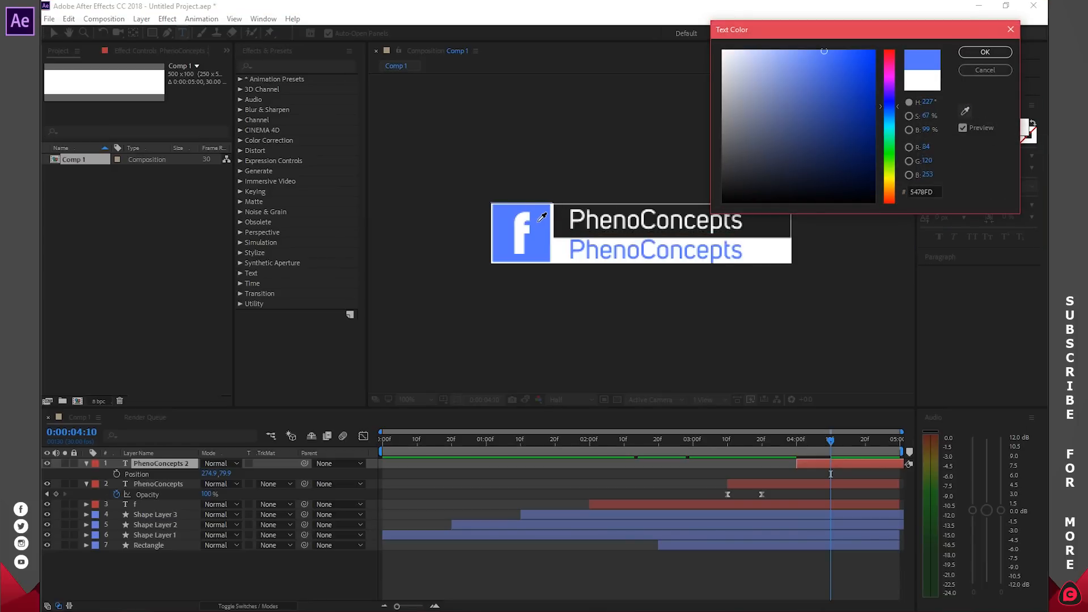
pyautogui.click(985, 52)
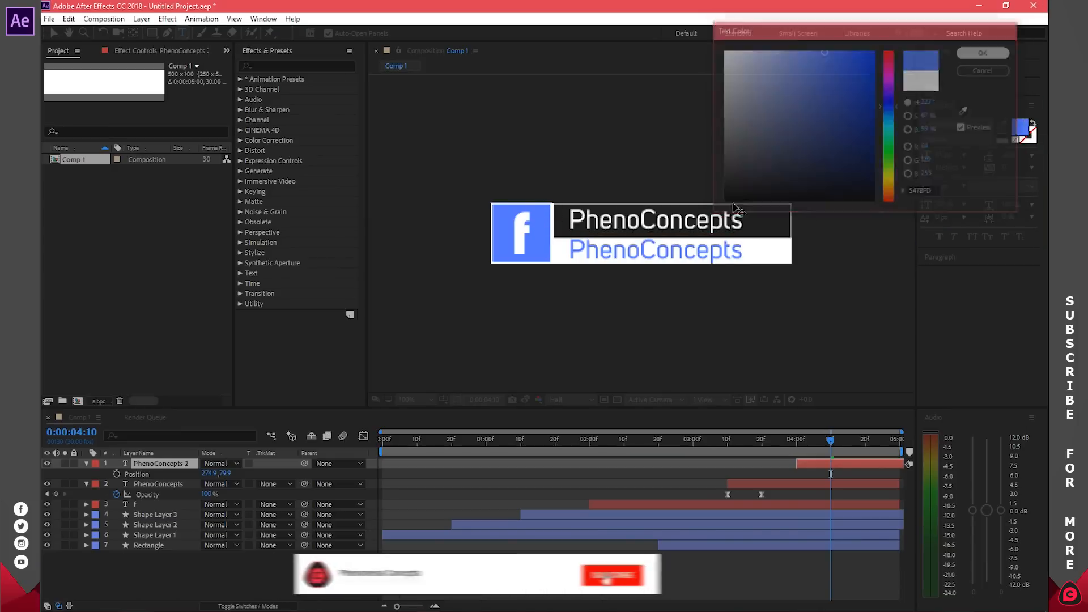
pyautogui.write('Le')
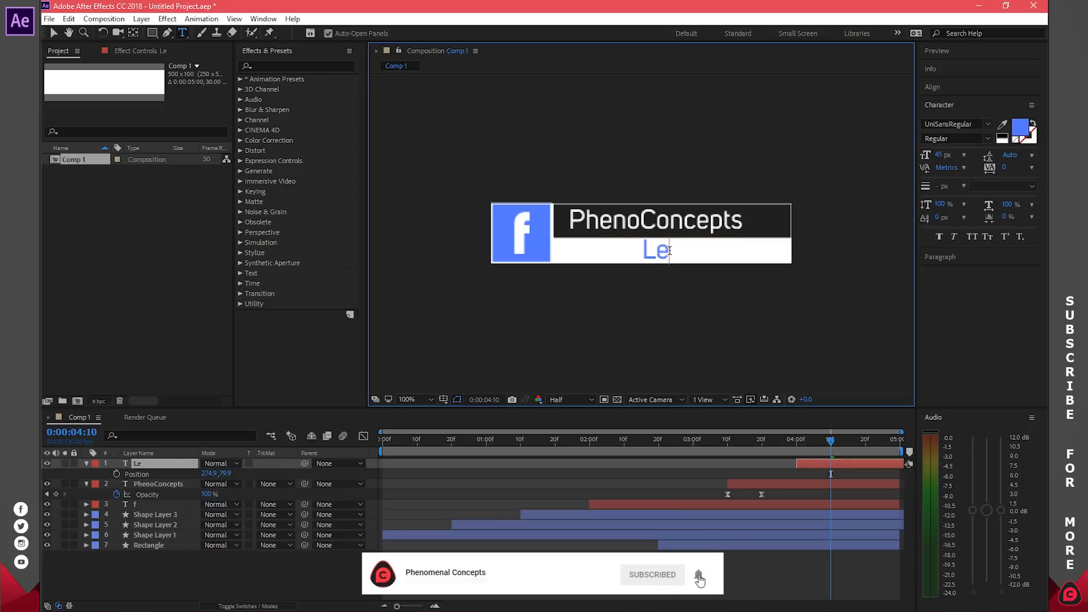
pyautogui.write("t's be f")
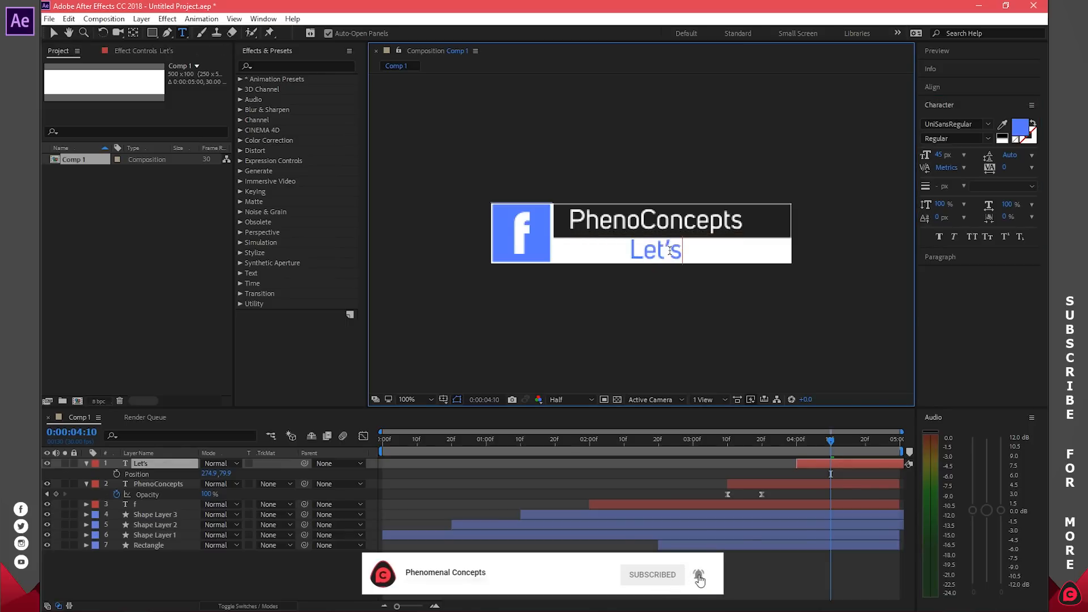
pyautogui.write('riends')
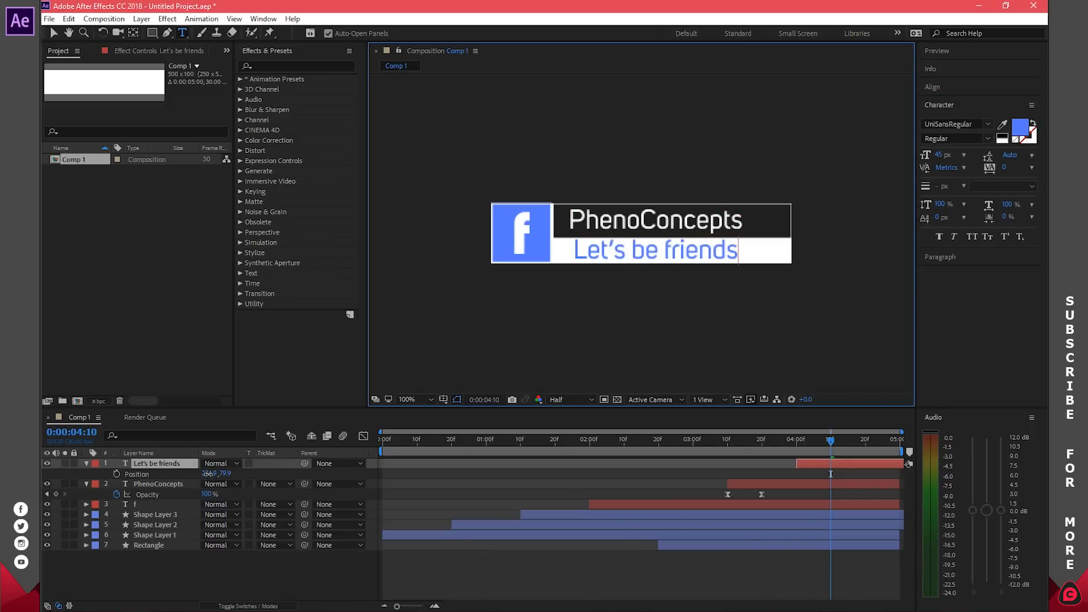
pyautogui.moveTo(209, 473); pyautogui.dragTo(204, 474)
# Step: Set the subtitle to 36 px and shift its Position X left to 238.9
pyautogui.click(652, 250)
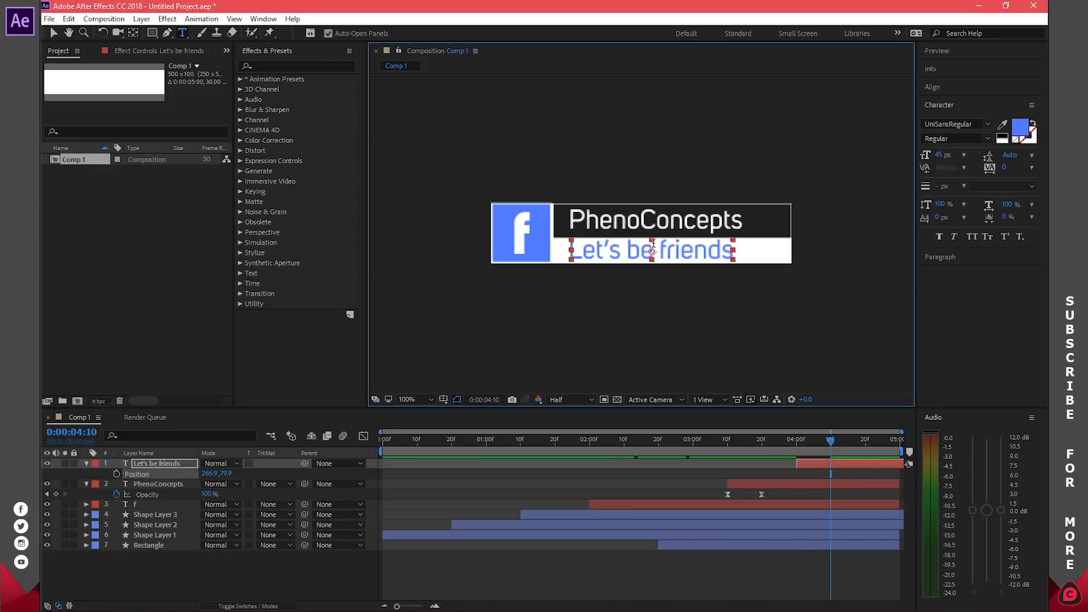
pyautogui.hotkey('ctrl', 'a')
pyautogui.click(963, 154)
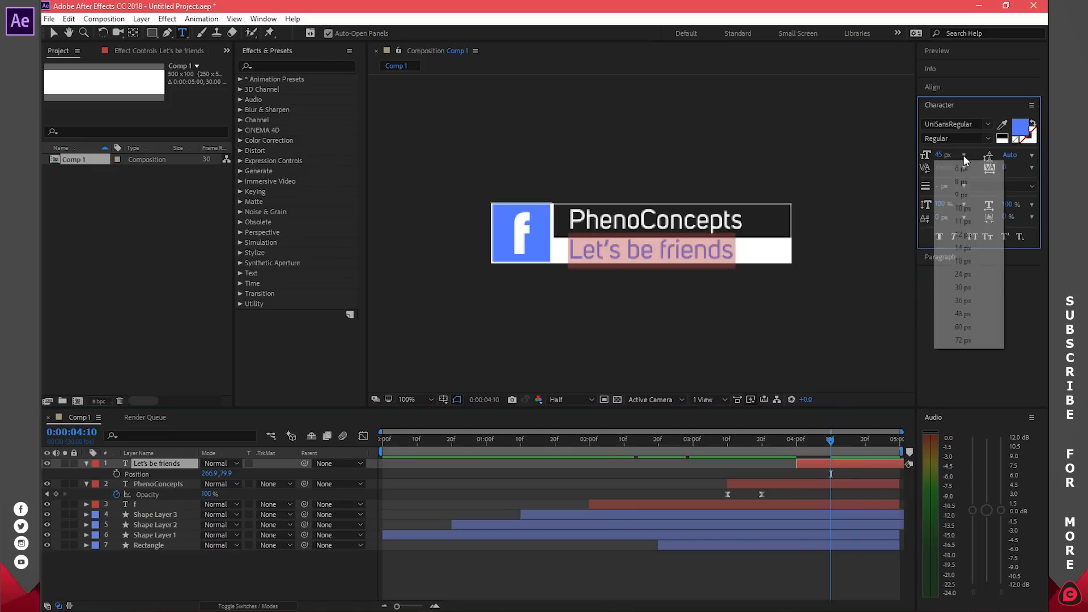
pyautogui.click(978, 302)
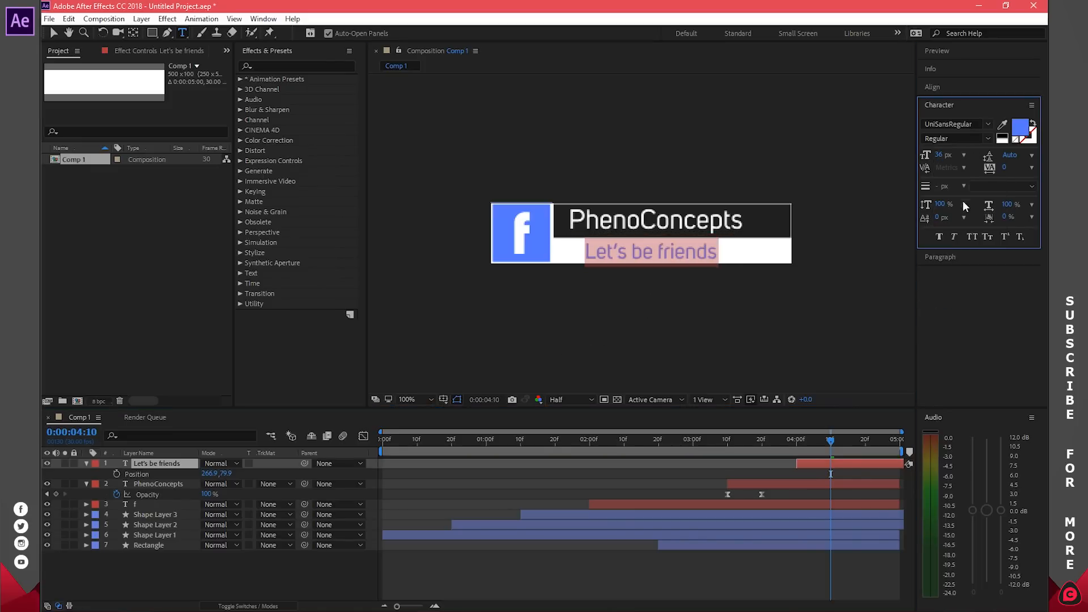
pyautogui.click(988, 138)
pyautogui.click(988, 139)
pyautogui.moveTo(216, 479); pyautogui.dragTo(194, 473)
pyautogui.moveTo(833, 443)
pyautogui.mouseDown()
pyautogui.moveTo(676, 445)
pyautogui.moveTo(852, 440)
pyautogui.mouseUp()
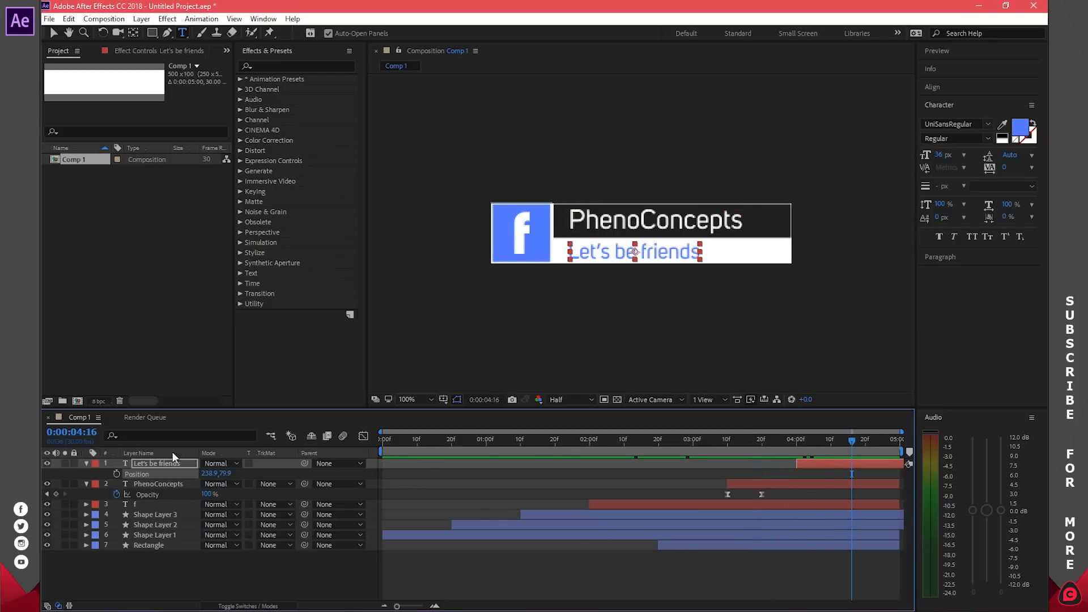
# Step: Collapse the text layers, play the animation from the first frame, then scrub to frame 10
pyautogui.click(87, 483)
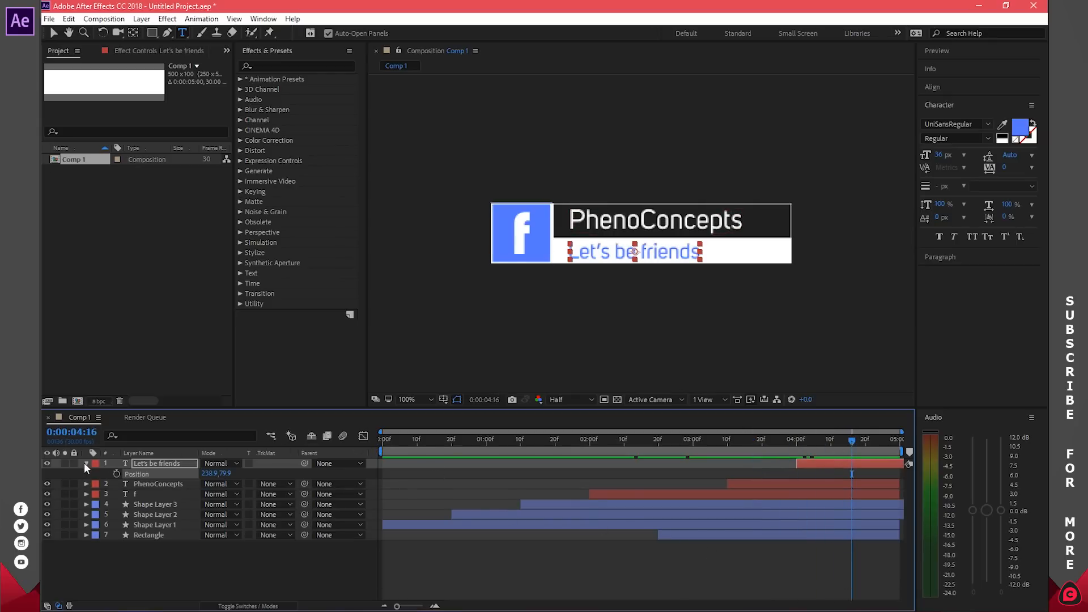
pyautogui.click(87, 463)
pyautogui.click(959, 50)
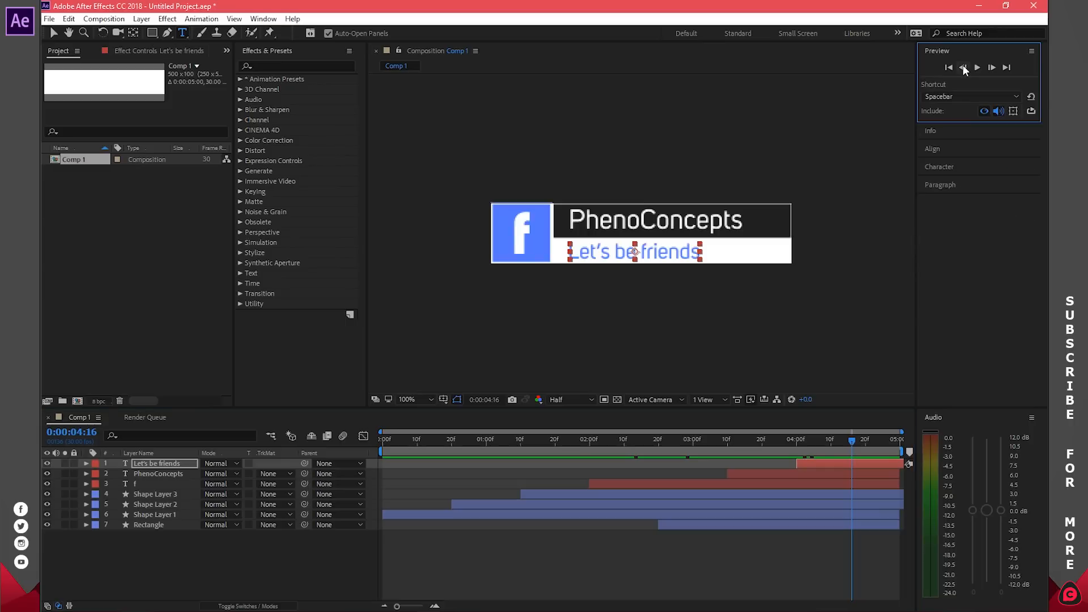
pyautogui.click(951, 67)
pyautogui.click(979, 67)
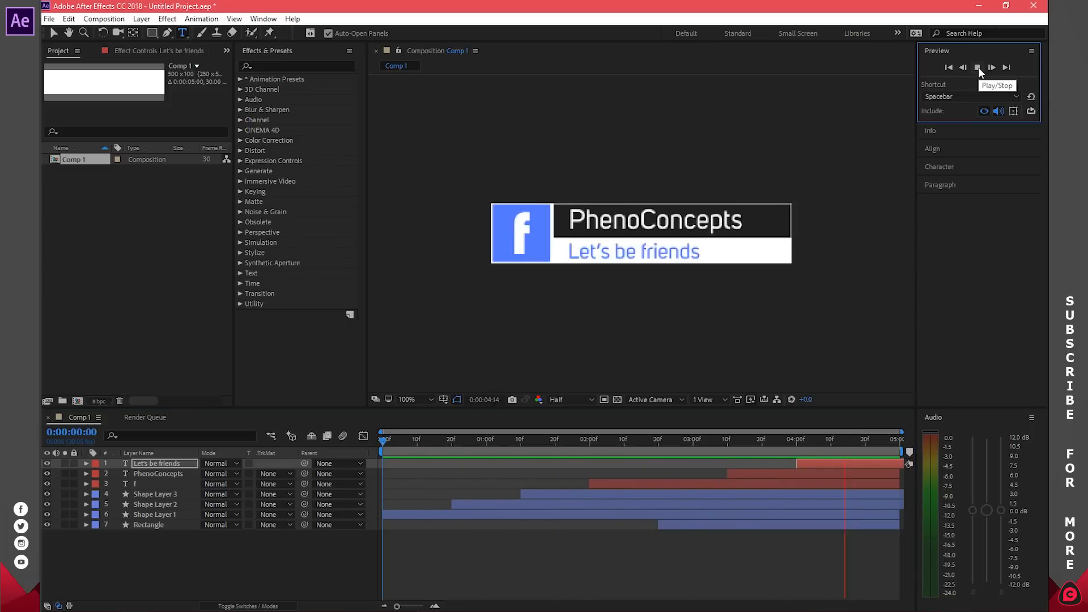
pyautogui.click(978, 67)
pyautogui.click(511, 543)
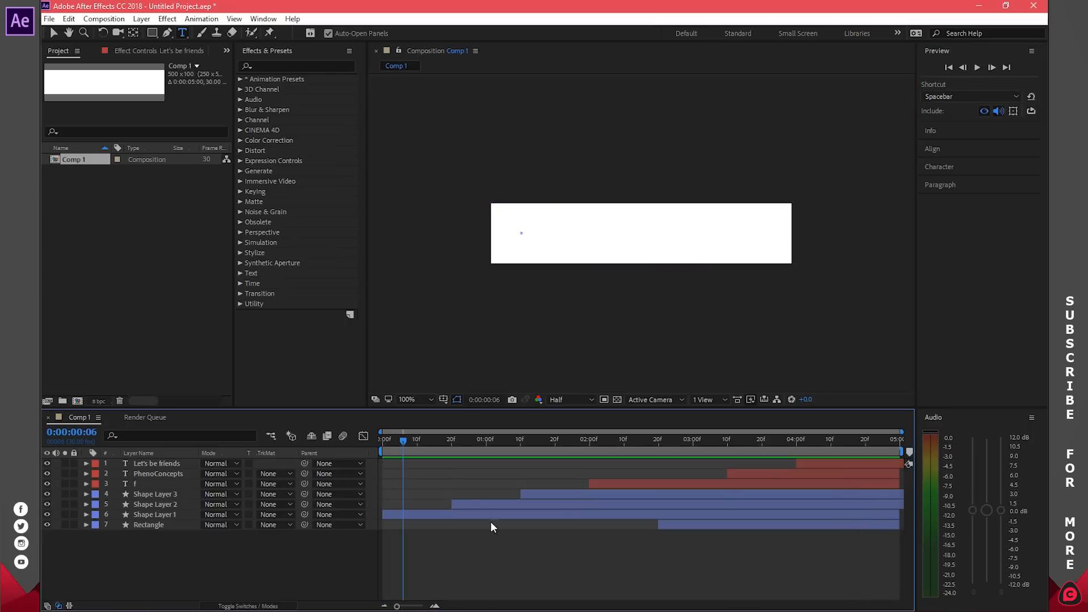
pyautogui.moveTo(402, 444)
pyautogui.mouseDown()
pyautogui.moveTo(445, 442)
pyautogui.moveTo(417, 448)
pyautogui.mouseUp()
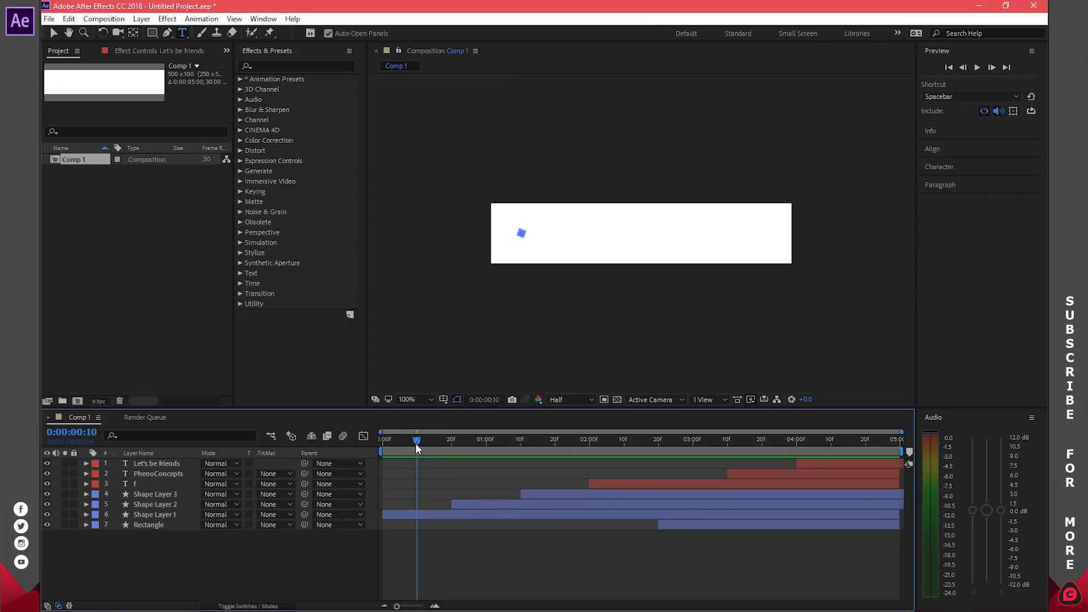
# Step: Make Shape Layer 2 and Shape Layer 3 start earlier, with Shape Layer 3 at frame 20
pyautogui.moveTo(458, 504); pyautogui.dragTo(428, 502)
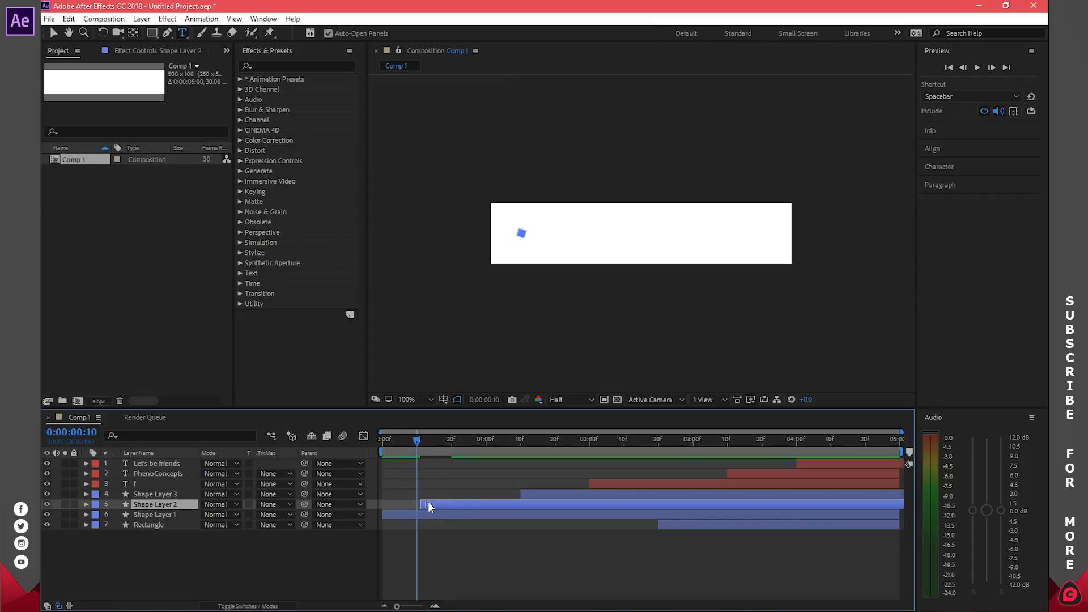
pyautogui.click(452, 440)
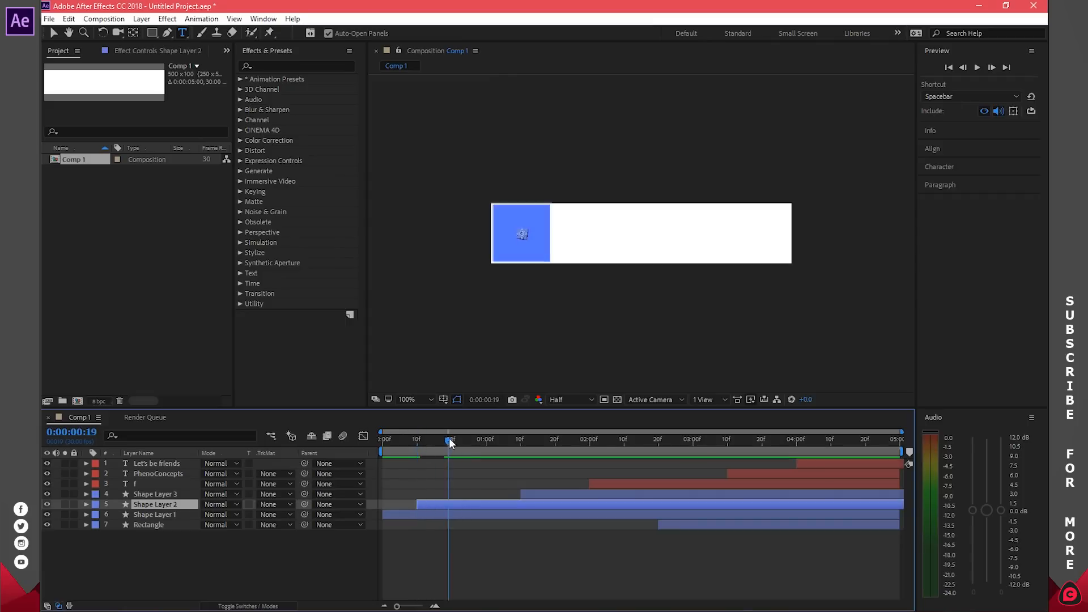
pyautogui.moveTo(548, 495); pyautogui.dragTo(477, 492)
pyautogui.moveTo(472, 438); pyautogui.dragTo(486, 442)
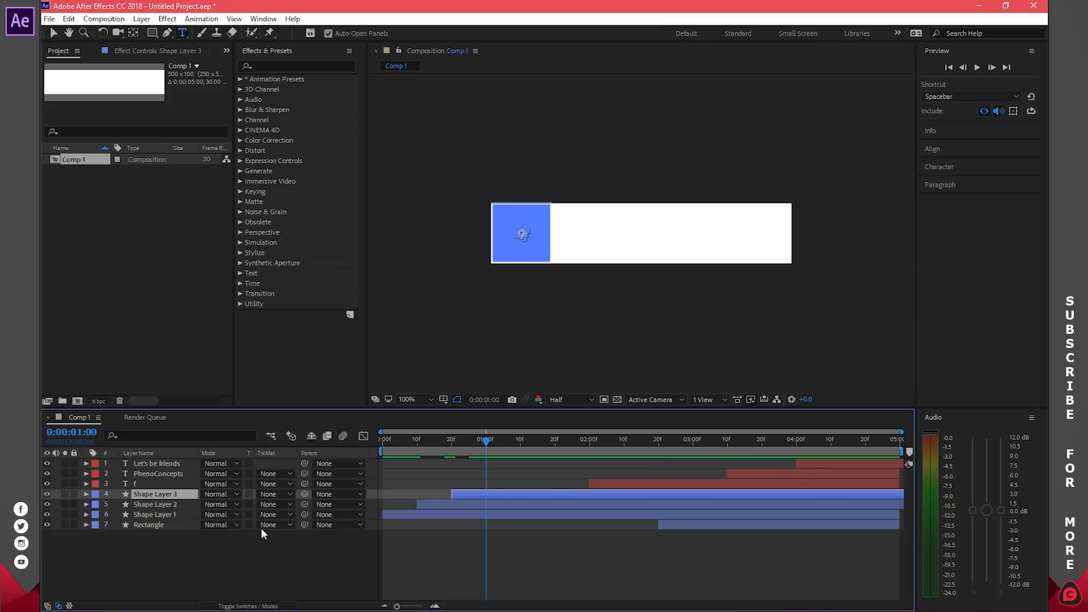
# Step: Shift the two title layers, f and Rectangle 20 frames earlier, then preview from the start
pyautogui.click(156, 463)
pyautogui.keyDown('shift'); pyautogui.click(166, 528); pyautogui.keyUp('shift')
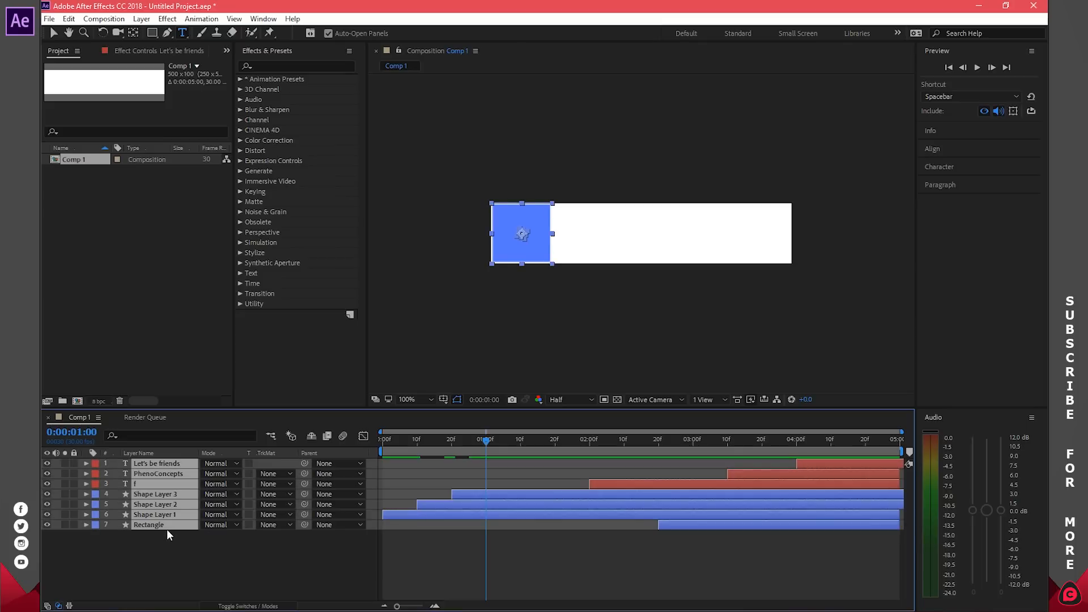
pyautogui.keyDown('ctrl'); pyautogui.click(603, 496); pyautogui.keyUp('ctrl')
pyautogui.keyDown('ctrl'); pyautogui.click(597, 503); pyautogui.keyUp('ctrl')
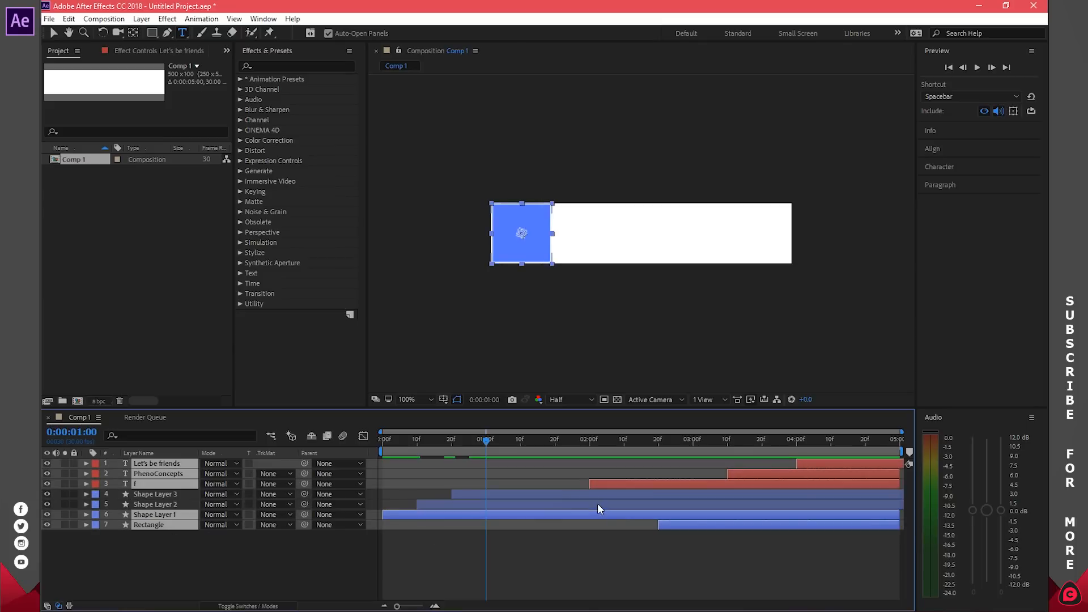
pyautogui.keyDown('ctrl'); pyautogui.click(595, 515); pyautogui.keyUp('ctrl')
pyautogui.moveTo(489, 444); pyautogui.dragTo(521, 452)
pyautogui.moveTo(622, 485); pyautogui.dragTo(563, 484)
pyautogui.click(712, 568)
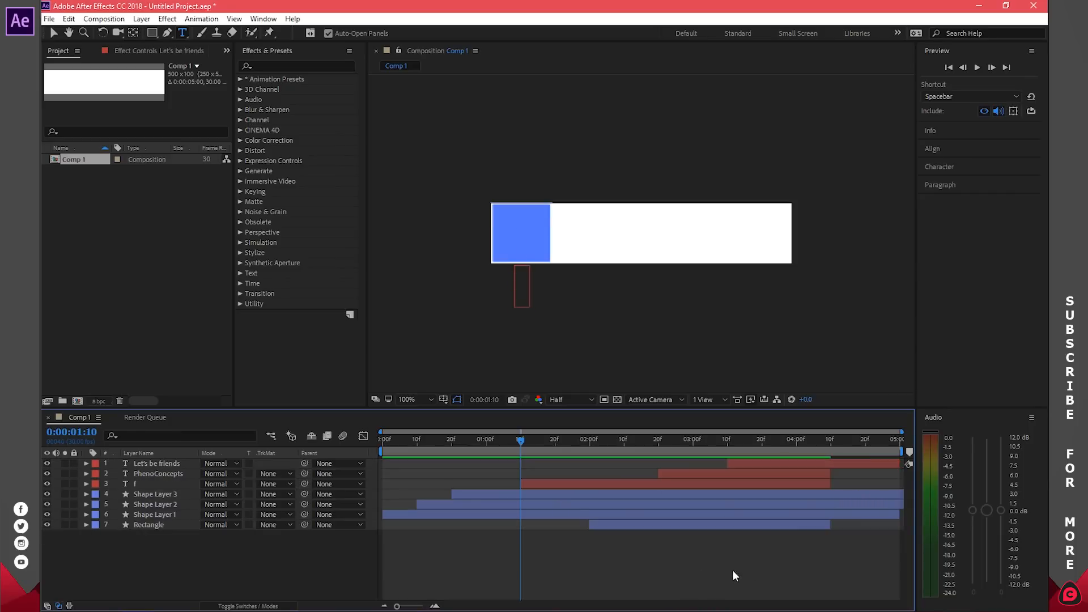
pyautogui.click(948, 67)
pyautogui.click(979, 67)
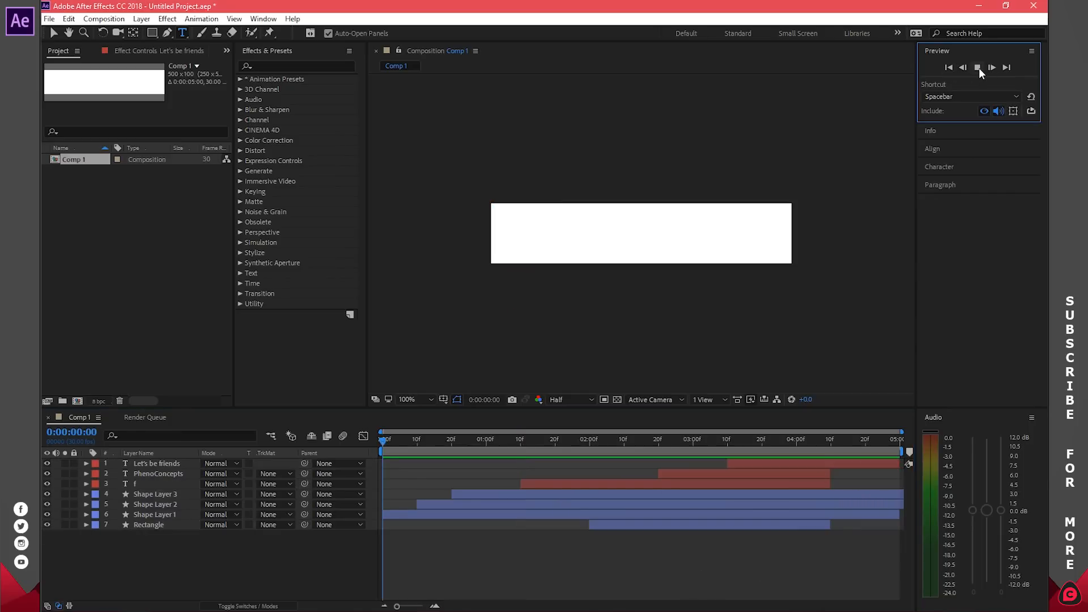